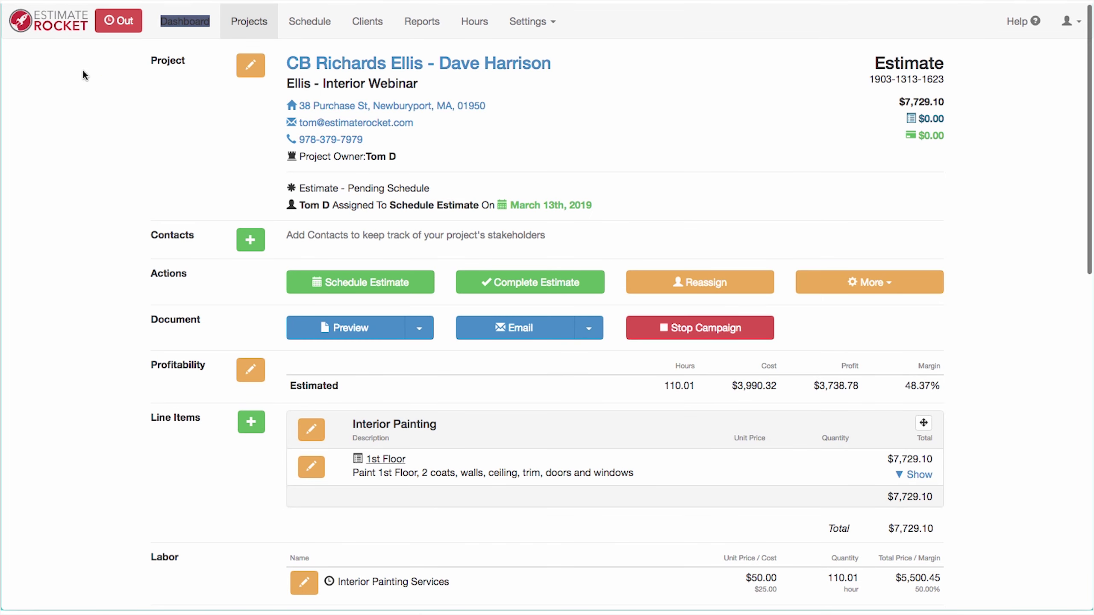
click(92, 132)
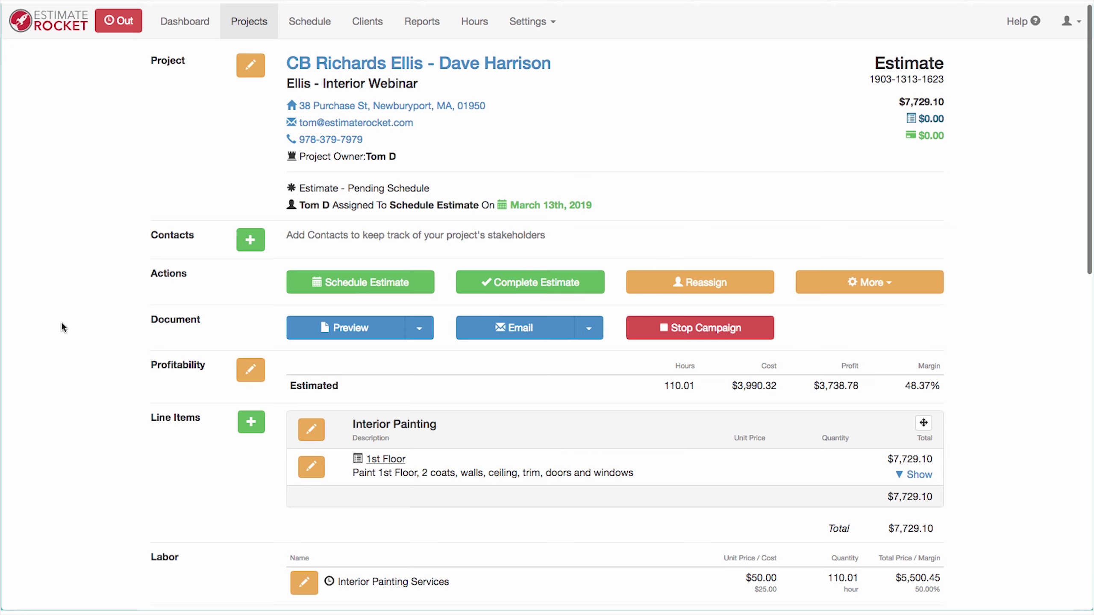
- Scroll through the estimate to review the Interior Painting labor and Sherwin Williams paint rows
scroll(99, 323, down, 3)
scroll(98, 324, up, 3)
scroll(642, 472, down, 3)
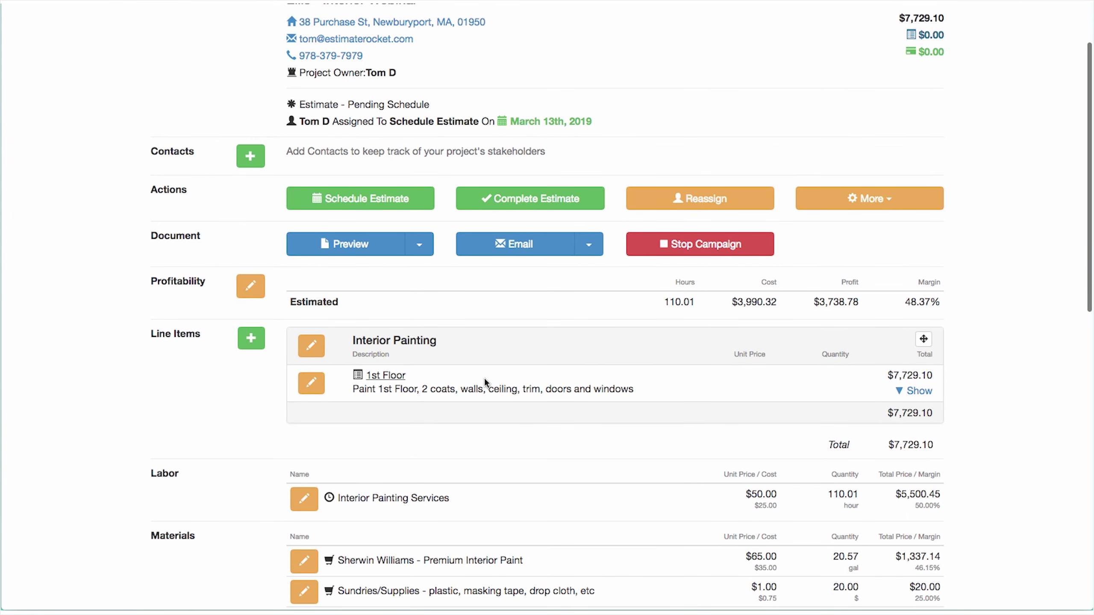
scroll(365, 409, up, 2)
scroll(271, 395, up, 1)
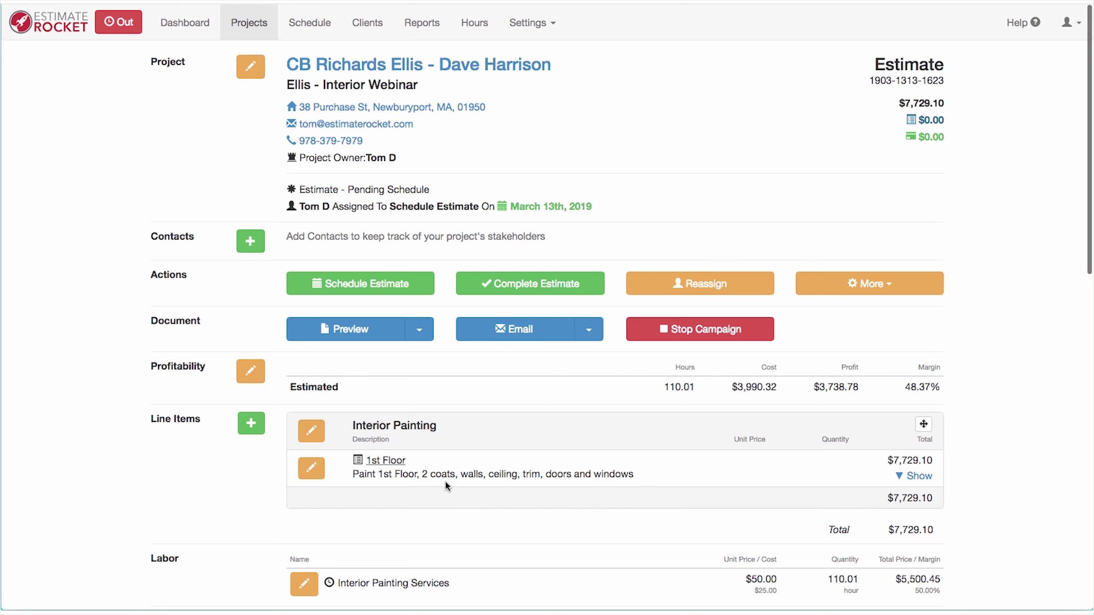
scroll(444, 486, down, 5)
- Add a new generic line item named 'Special service and materials', leaving its units blank
click(251, 311)
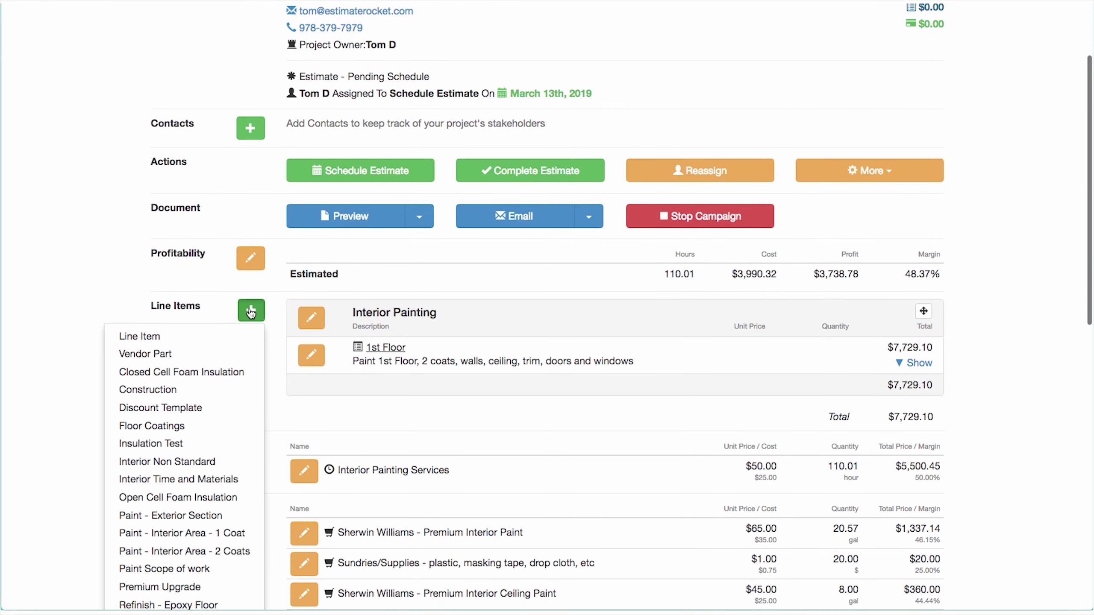
click(145, 336)
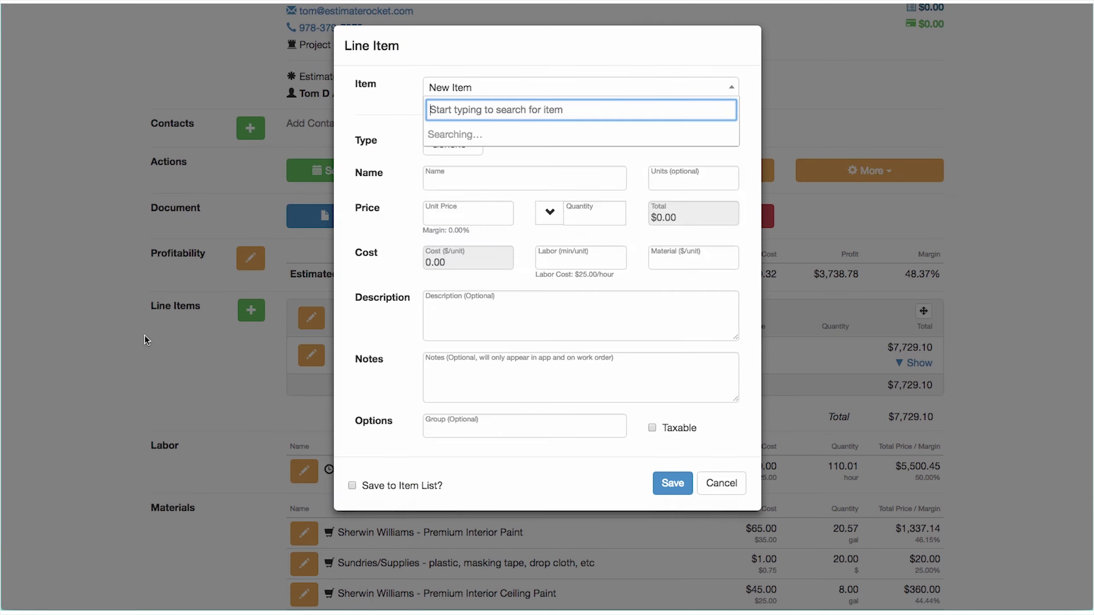
click(459, 135)
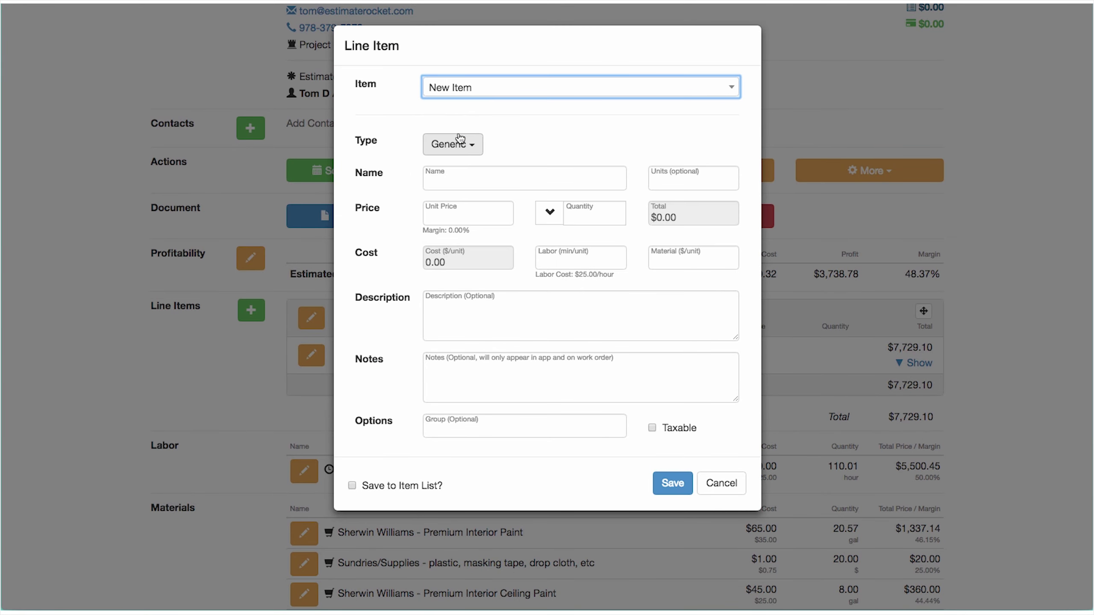
click(445, 175)
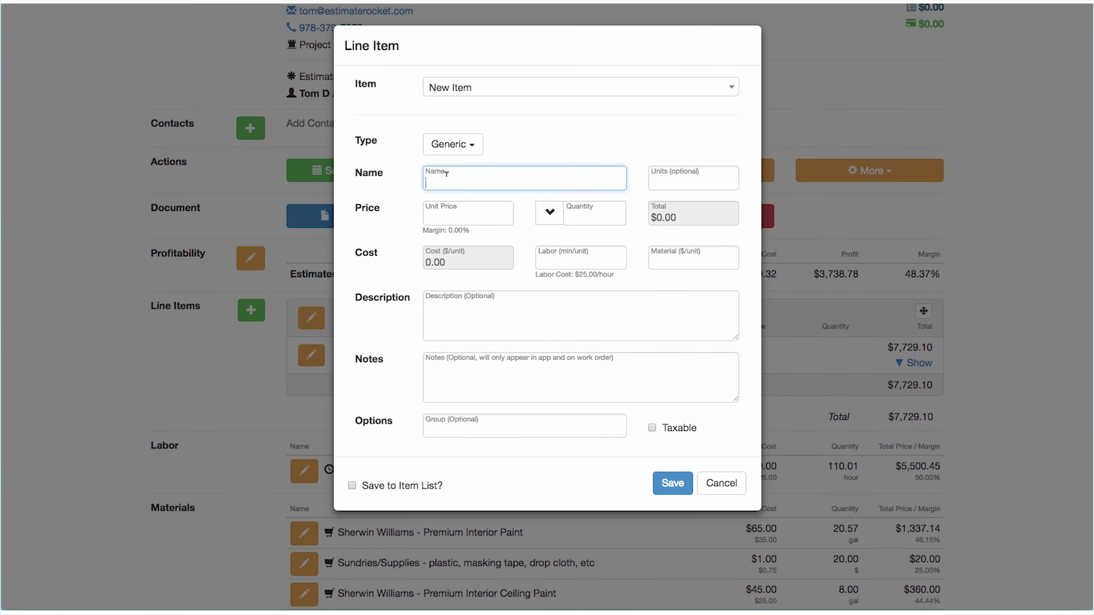
text(Special service and matei)
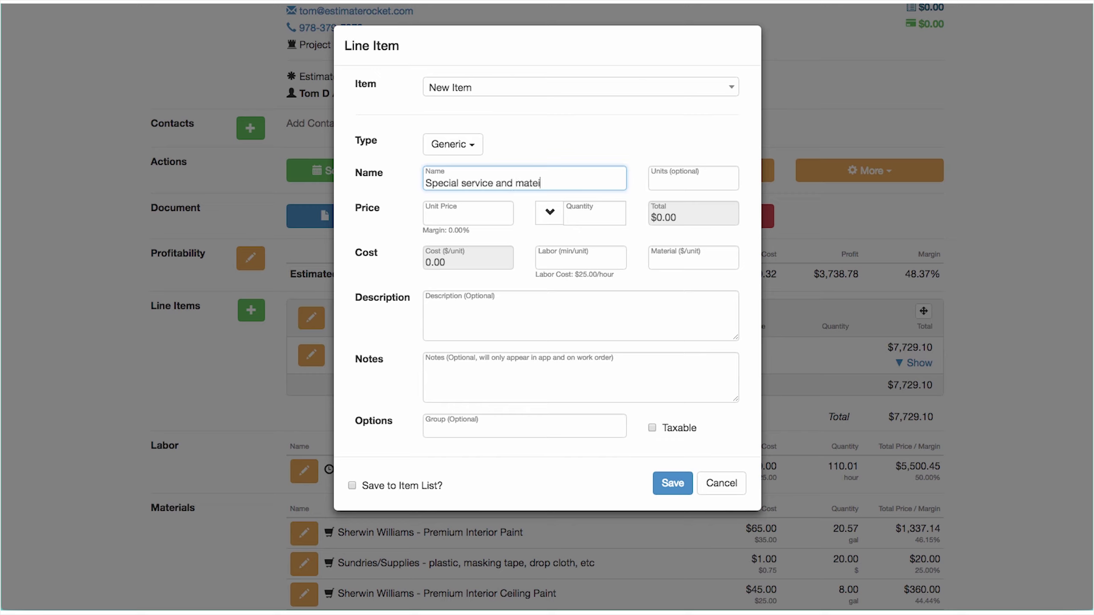
key(BackSpace)
text(rials)
click(668, 179)
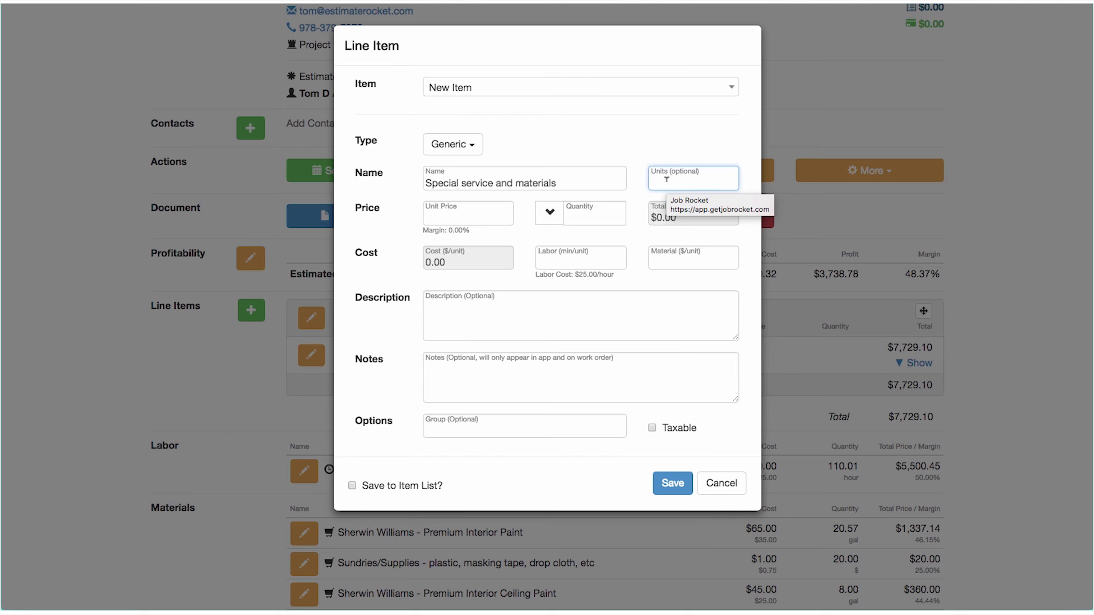
click(604, 140)
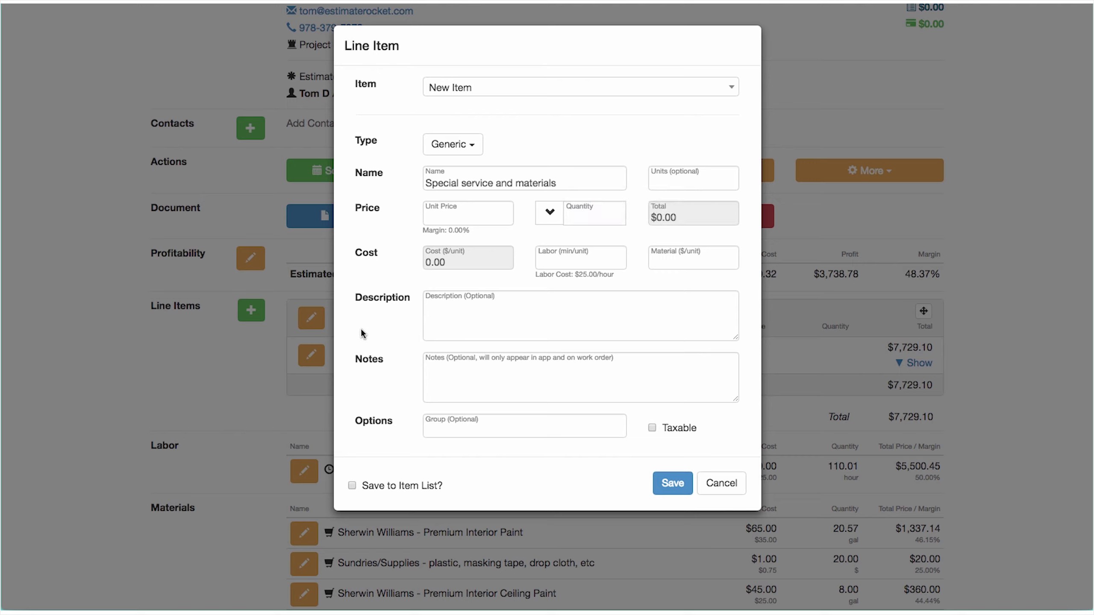
- Enter 120 labor minutes and $425 material per unit, with a $950 unit price
click(546, 261)
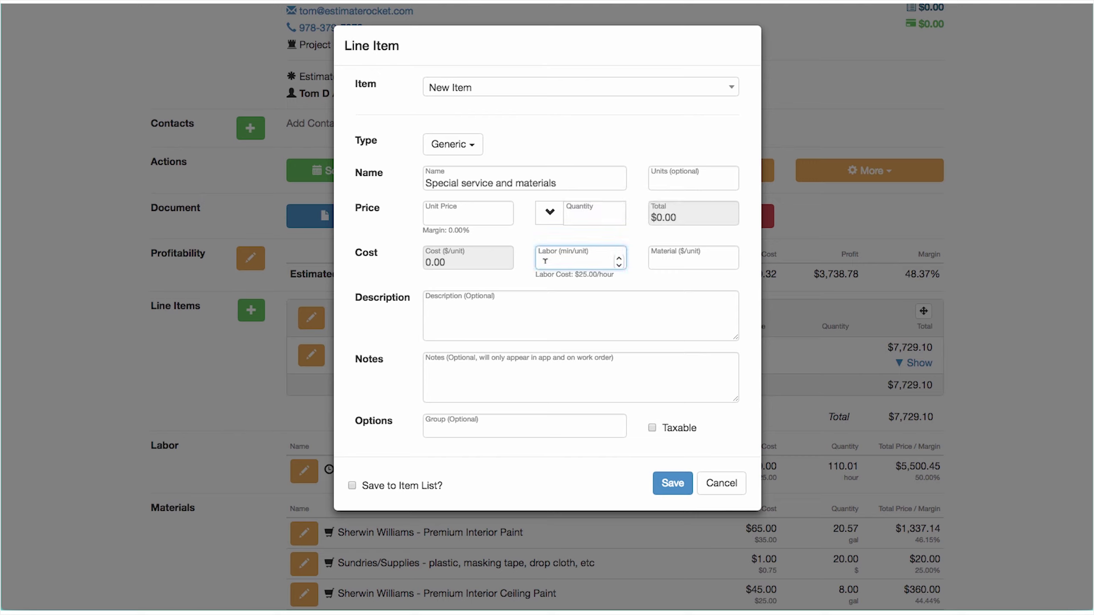
text(120)
click(669, 260)
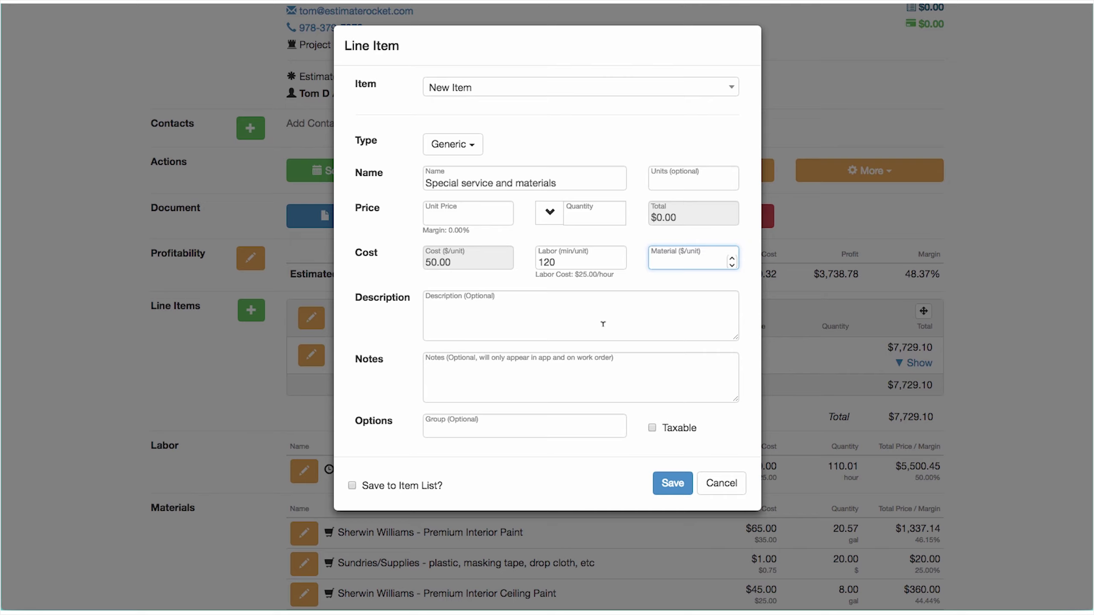
text(425)
click(433, 213)
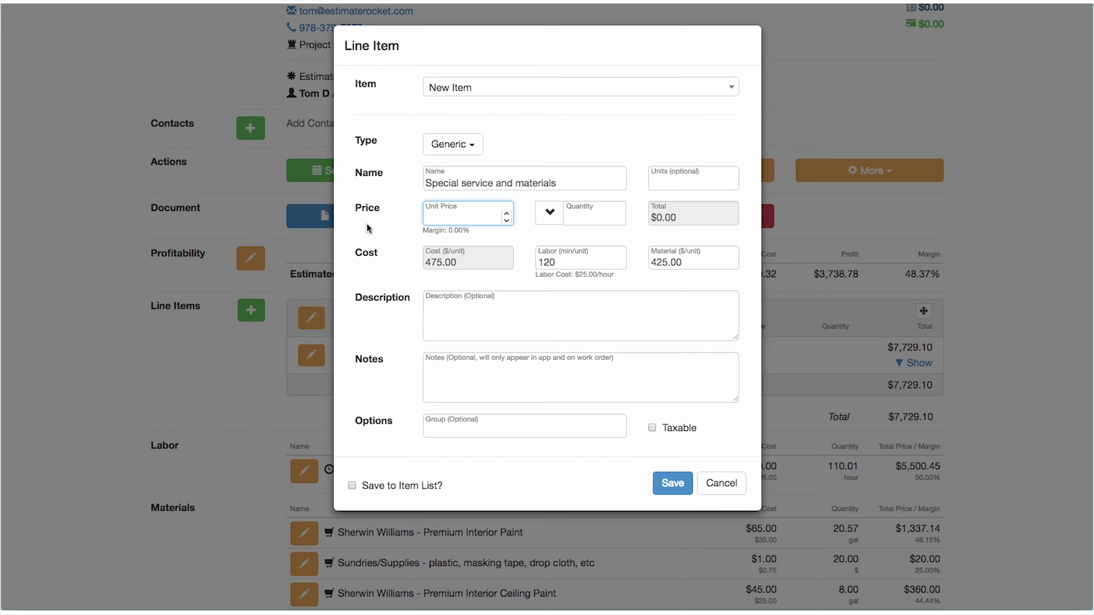
text(950)
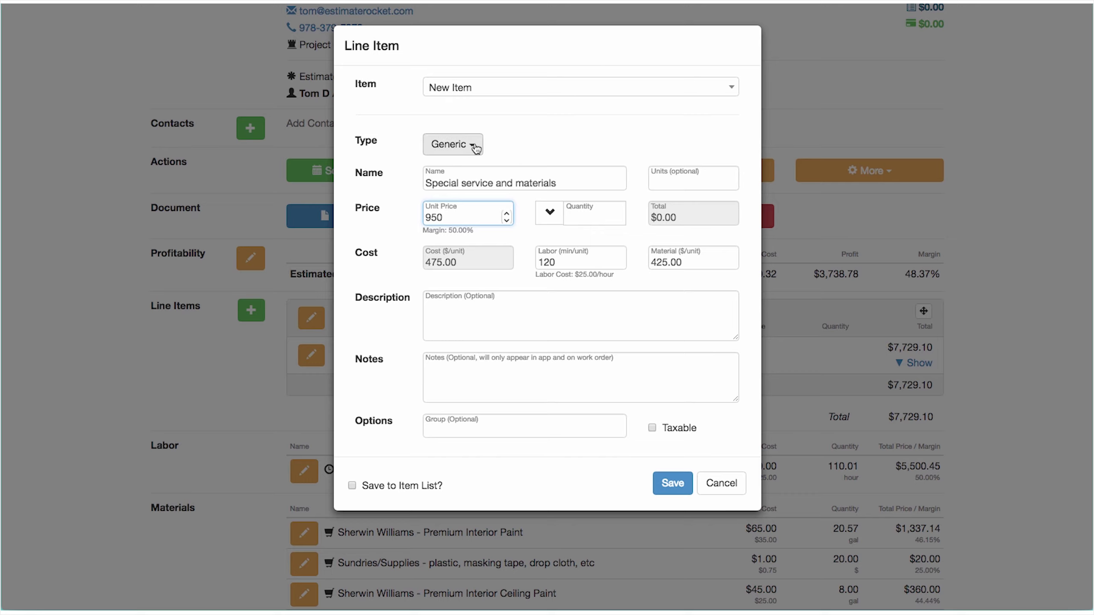
- Set quantity to 1, assign the item to the existing Services group, and save it
click(369, 294)
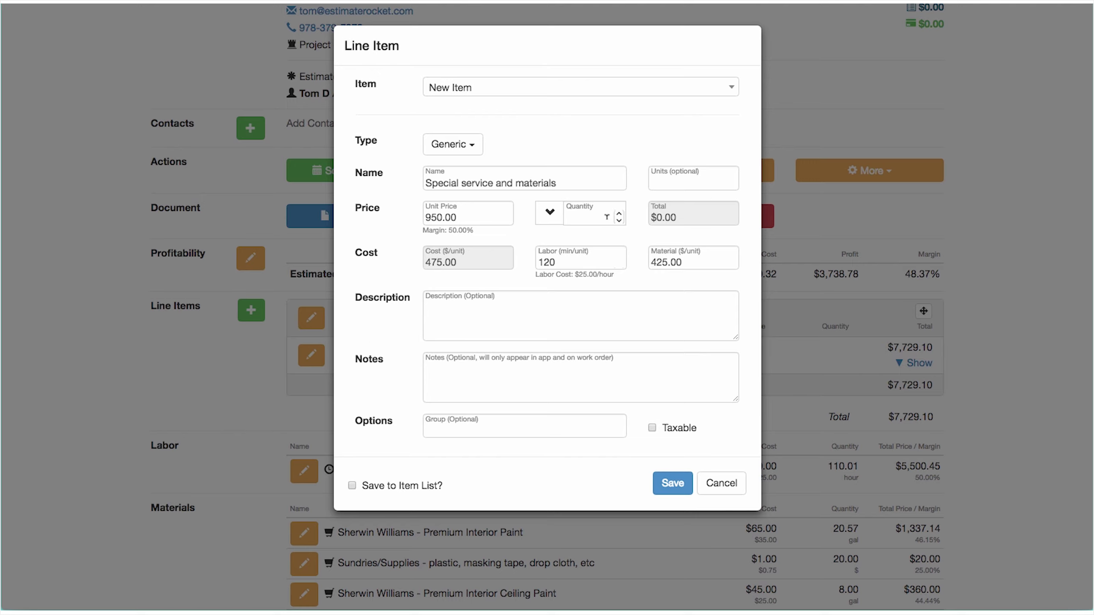
click(580, 214)
text(1)
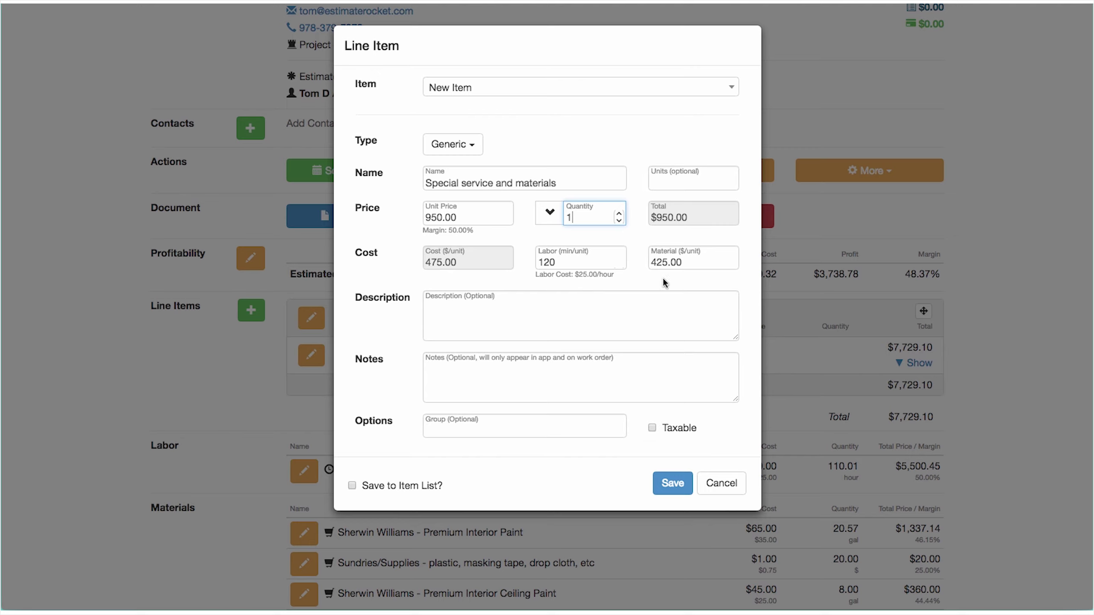
click(448, 426)
text(Ser)
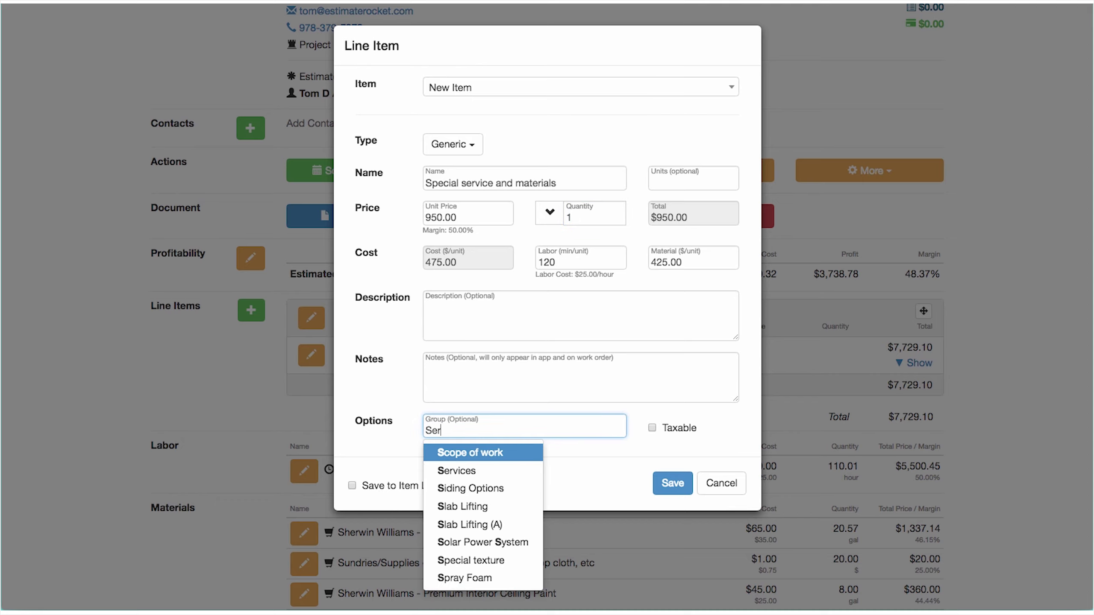
text(vices)
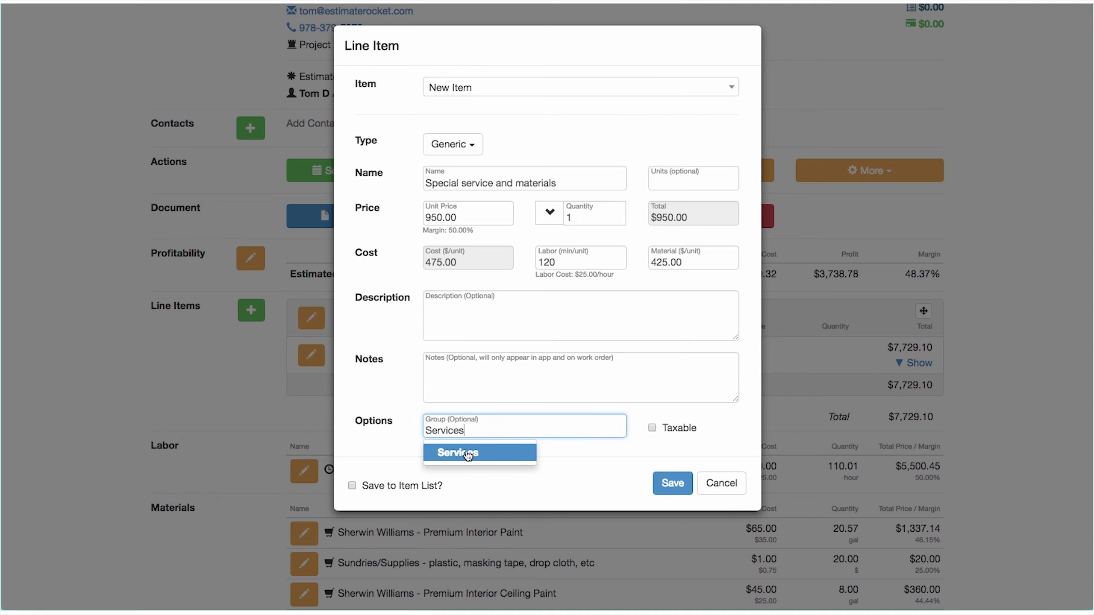
click(466, 453)
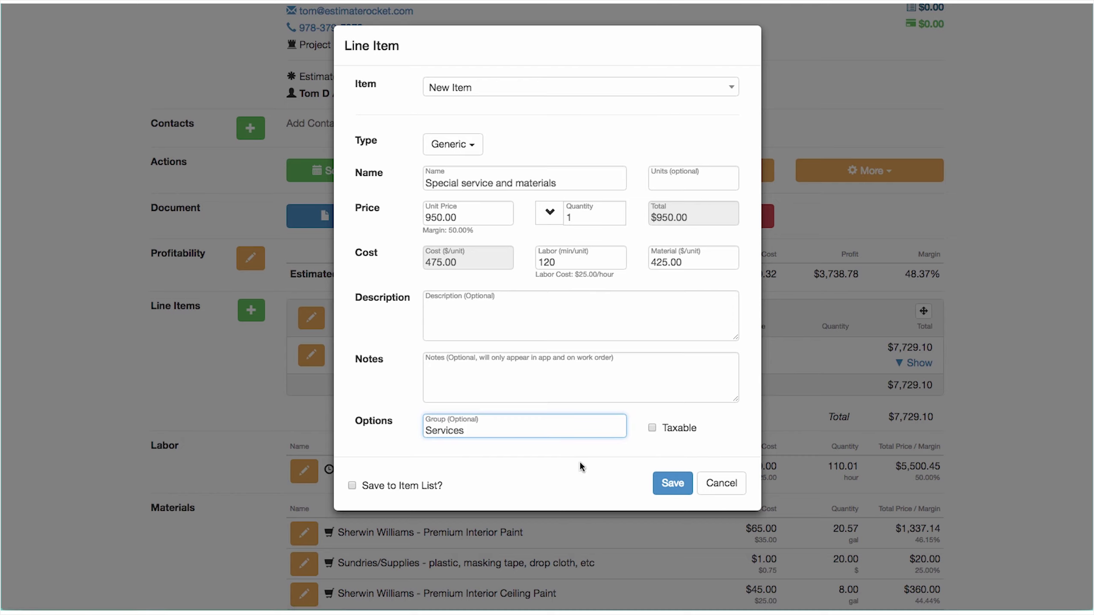
click(670, 485)
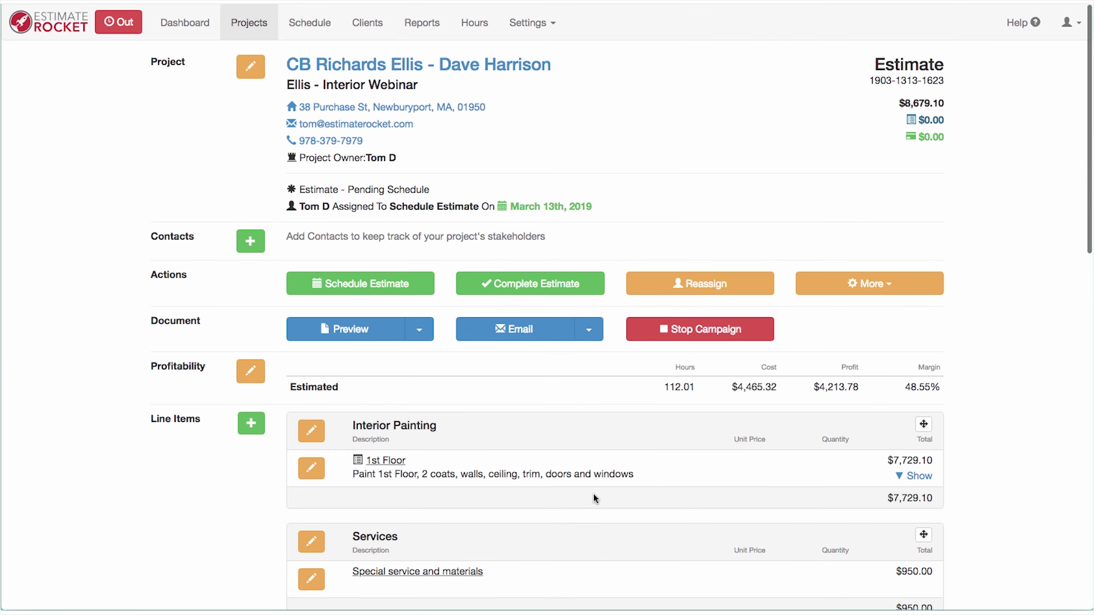
- Open the Profitability breakdown showing 112.01 hours and a 48.6% margin
scroll(590, 493, down, 3)
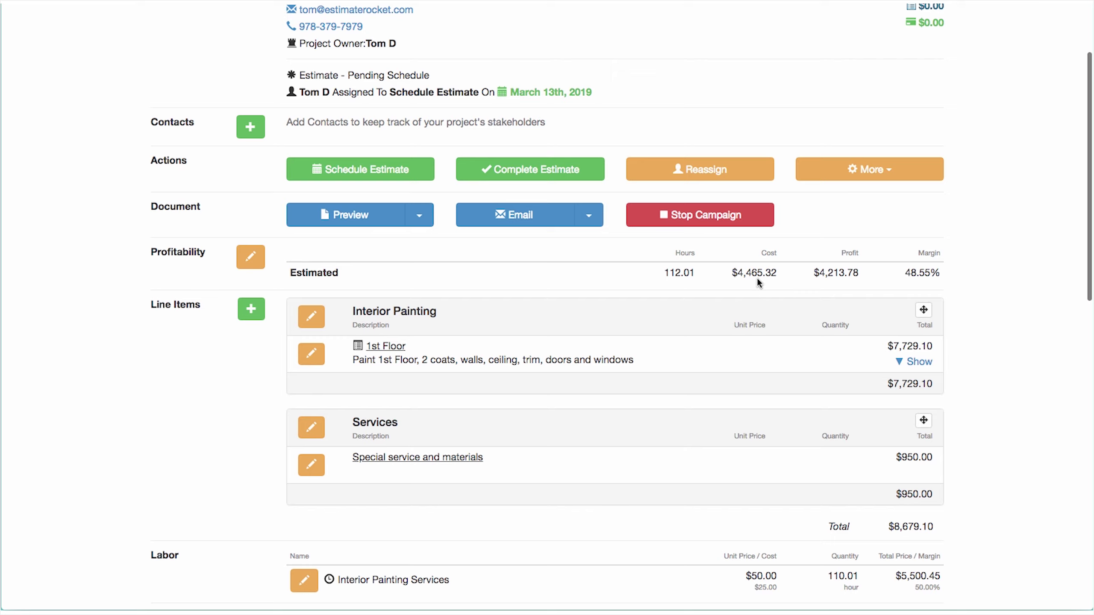
click(252, 261)
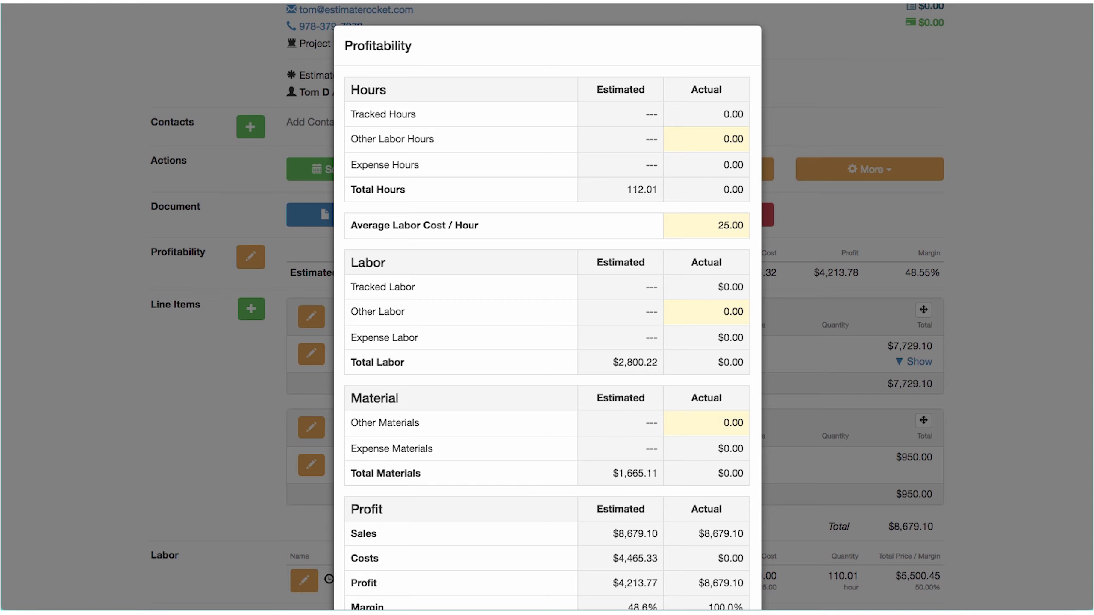
- Scroll down the Profitability breakdown to the Profit and Margin rows
scroll(558, 572, down, 3)
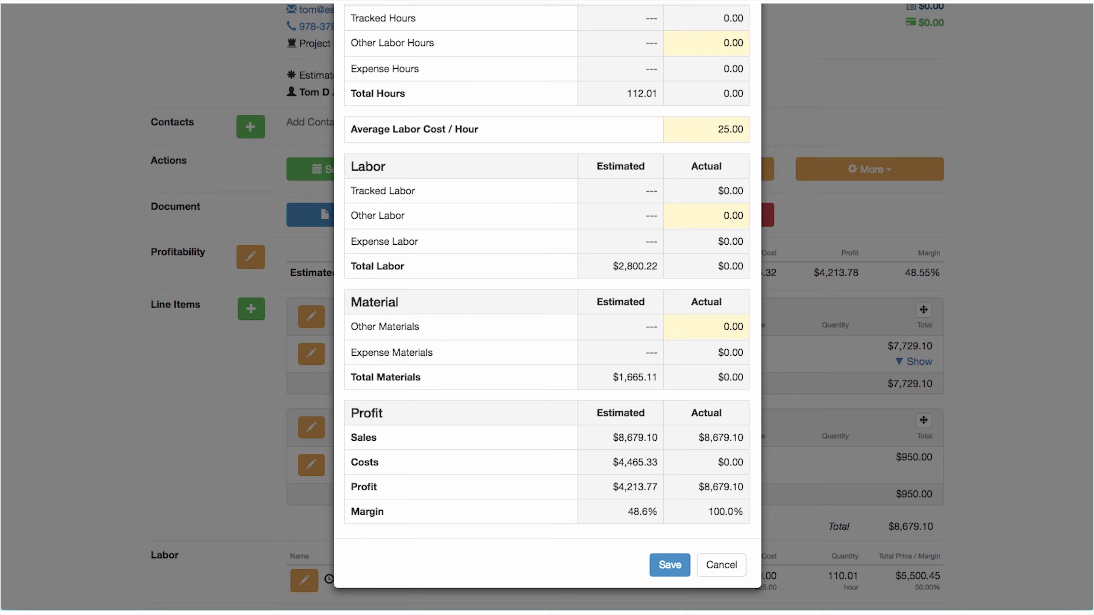
- Cancel the Profitability dialog, return to the page top, and bring up the Projects link options
click(727, 580)
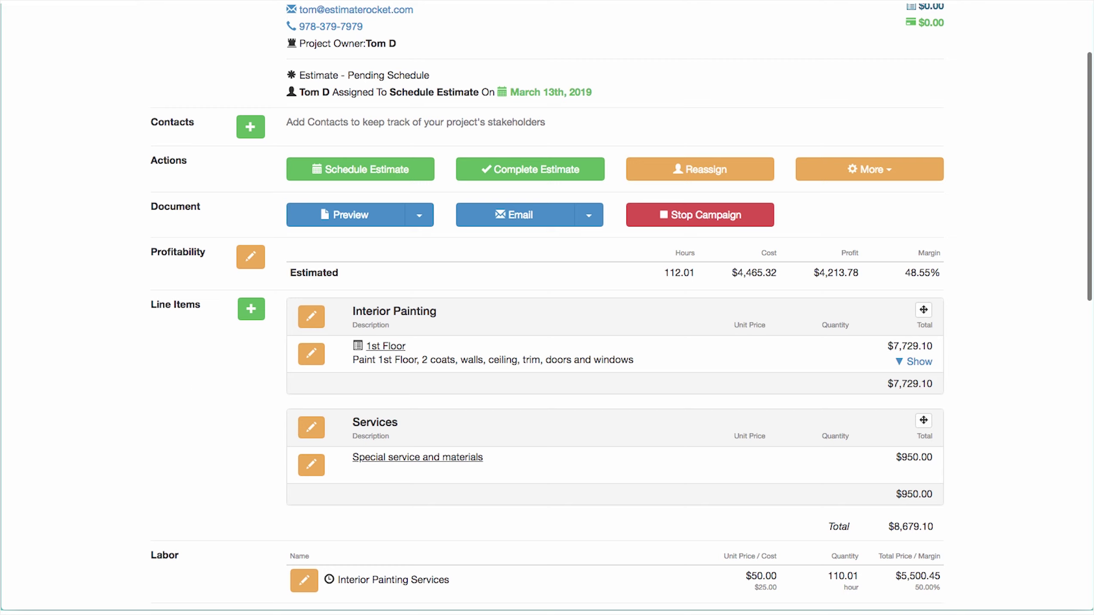
scroll(195, 74, up, 3)
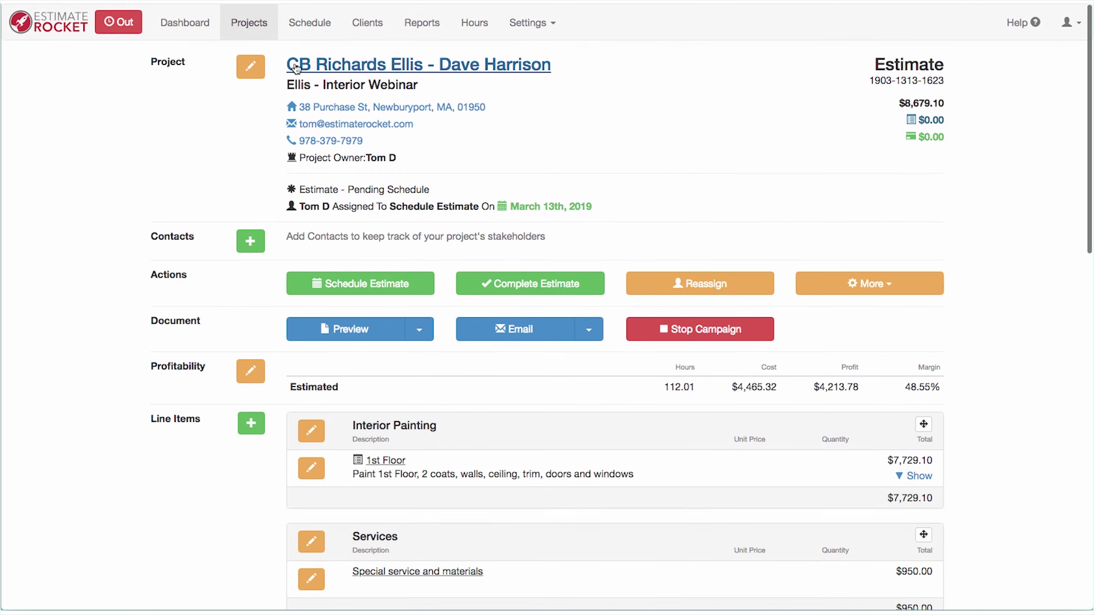
right_click(240, 21)
- Start a new estimate for the existing client found by search, naming the project 'New Webinar'
click(258, 25)
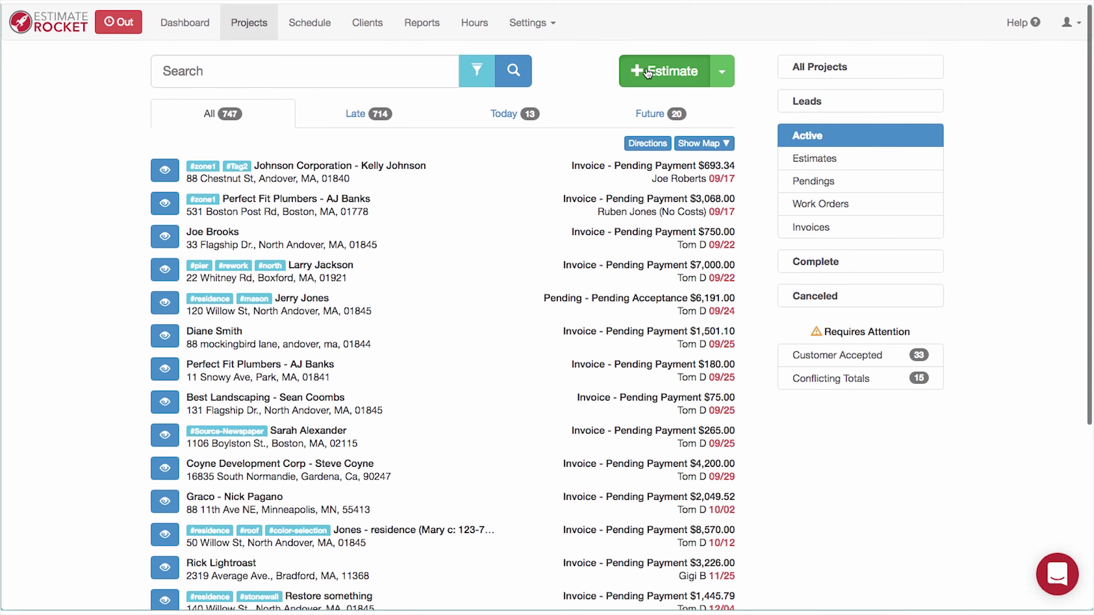
click(648, 73)
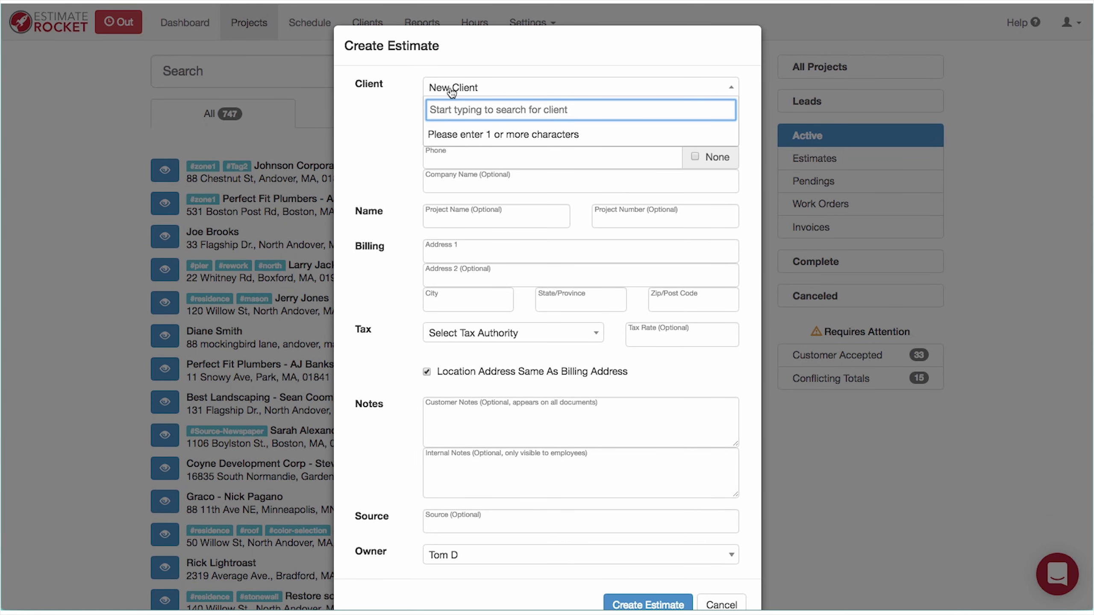
text(john)
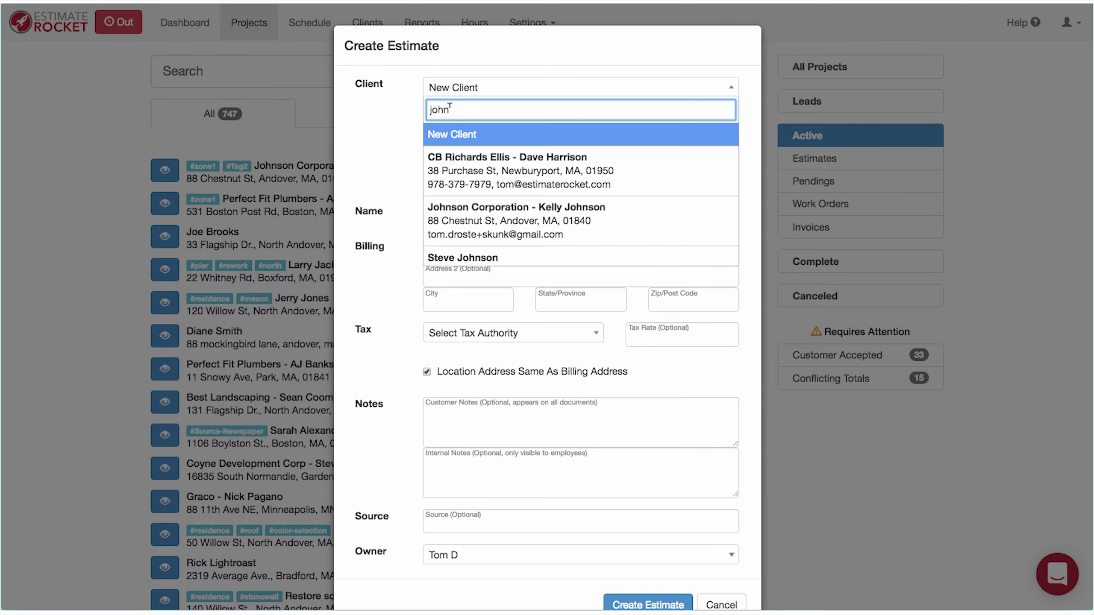
scroll(474, 172, down, 5)
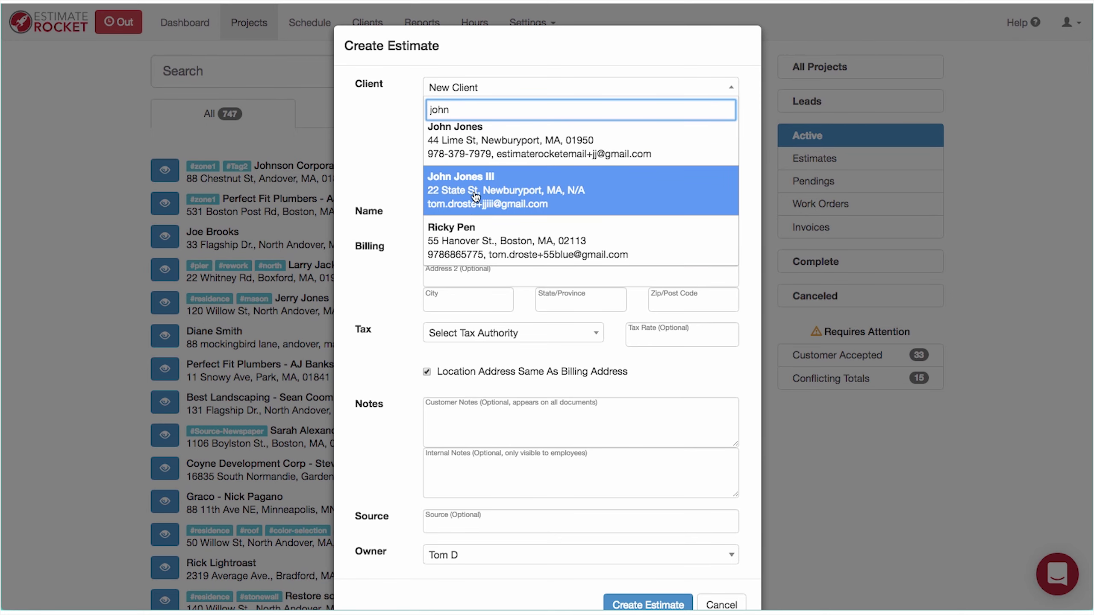
click(468, 195)
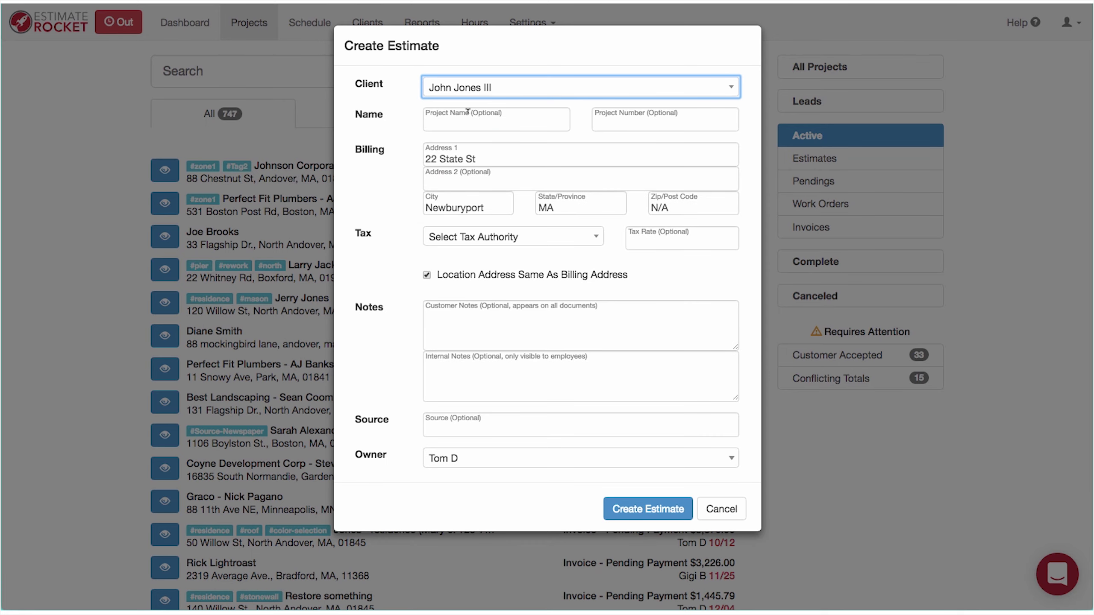
click(464, 124)
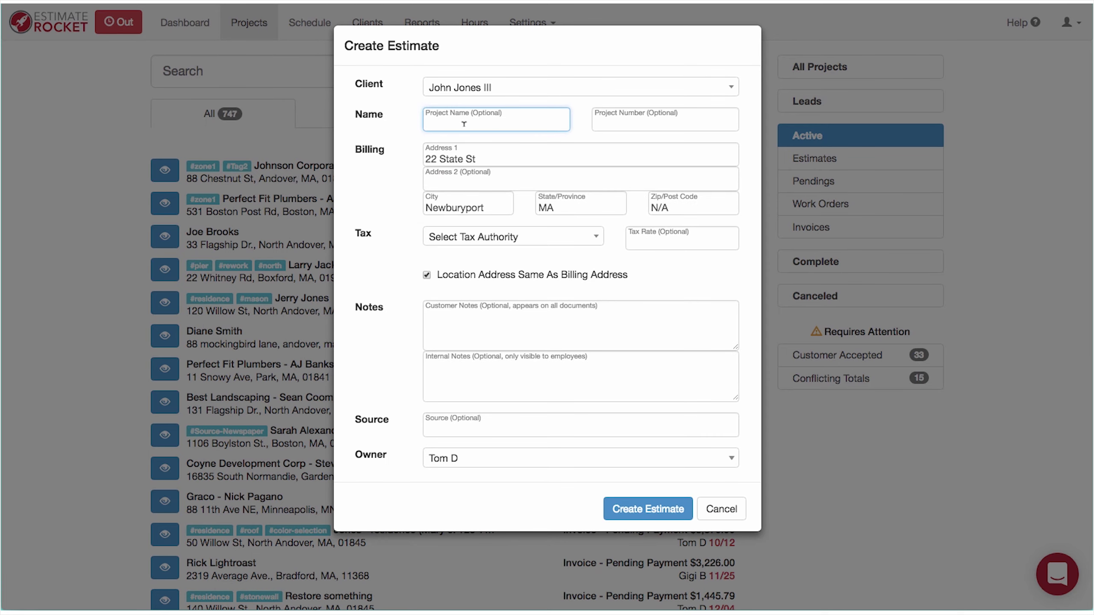
text(New Webinar)
- Create the New Webinar estimate and open its list of line item templates
click(631, 508)
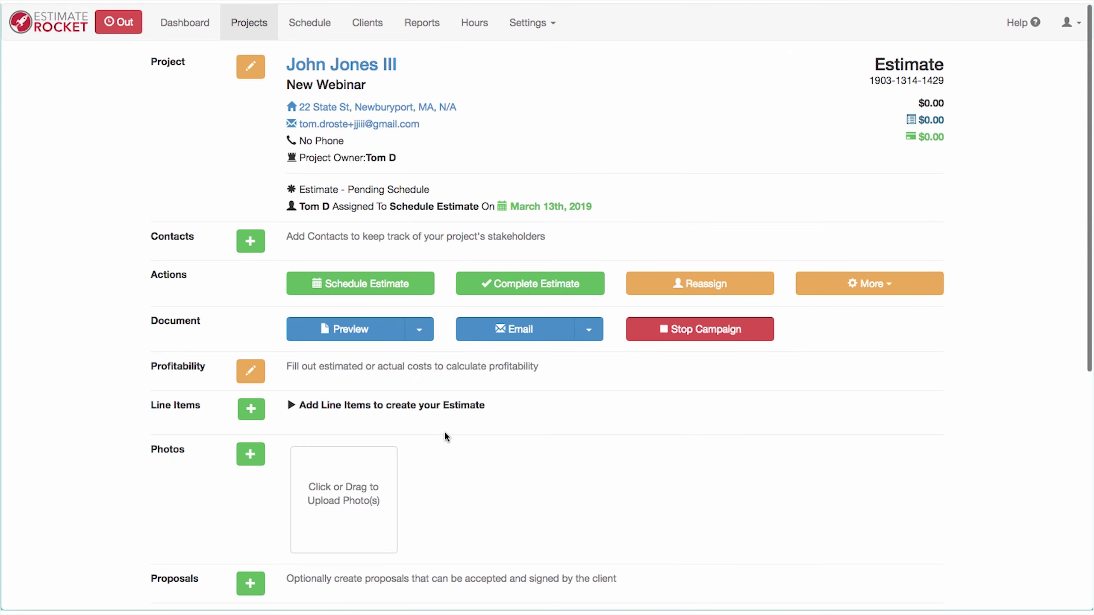
scroll(271, 419, down, 3)
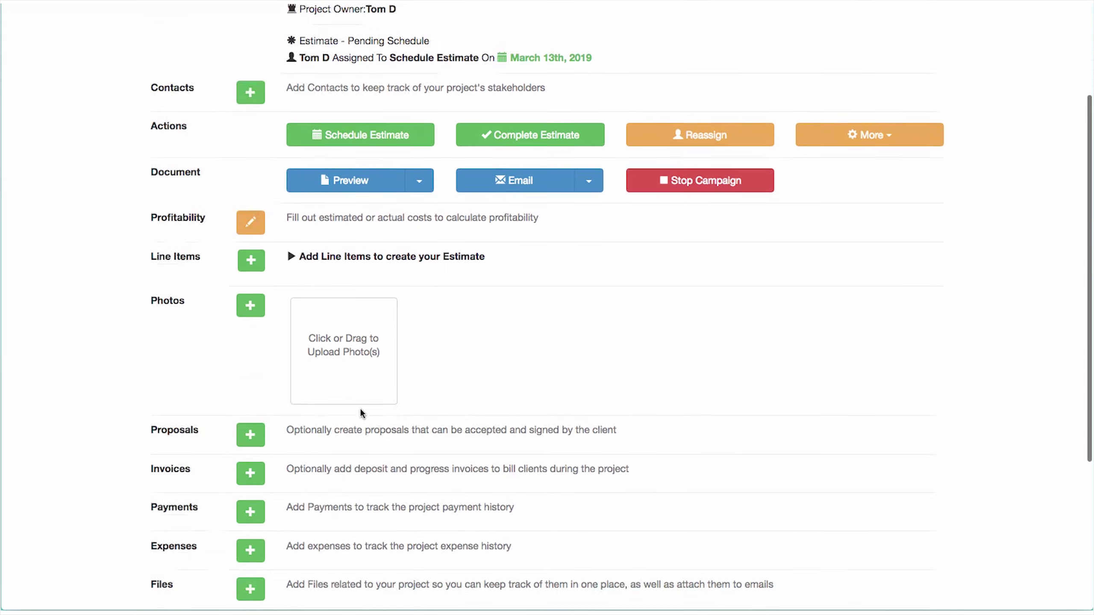
click(251, 260)
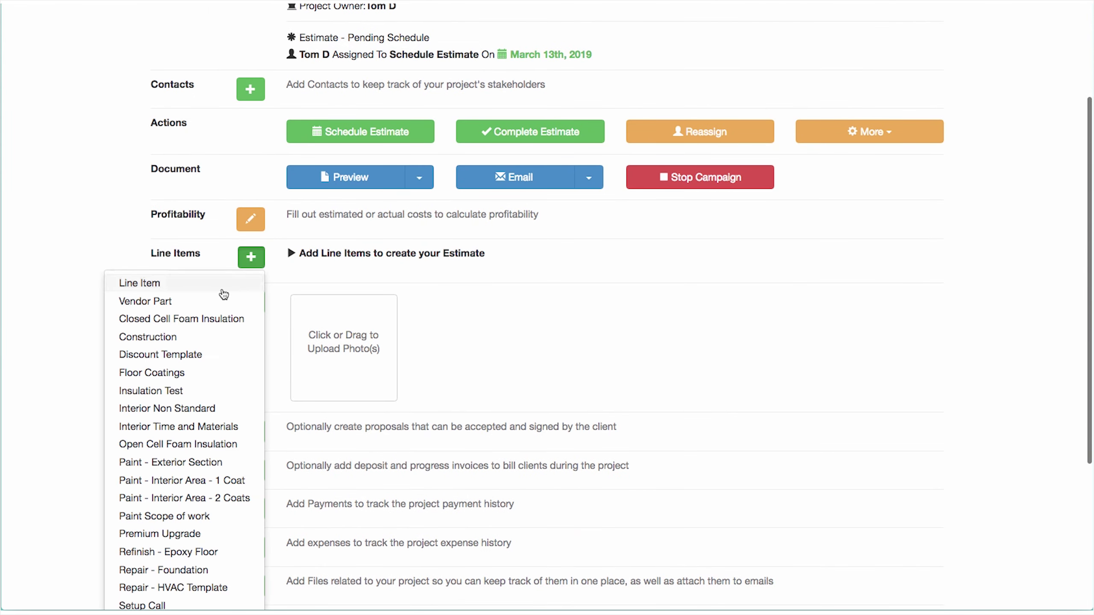
scroll(163, 398, down, 2)
scroll(194, 289, down, 3)
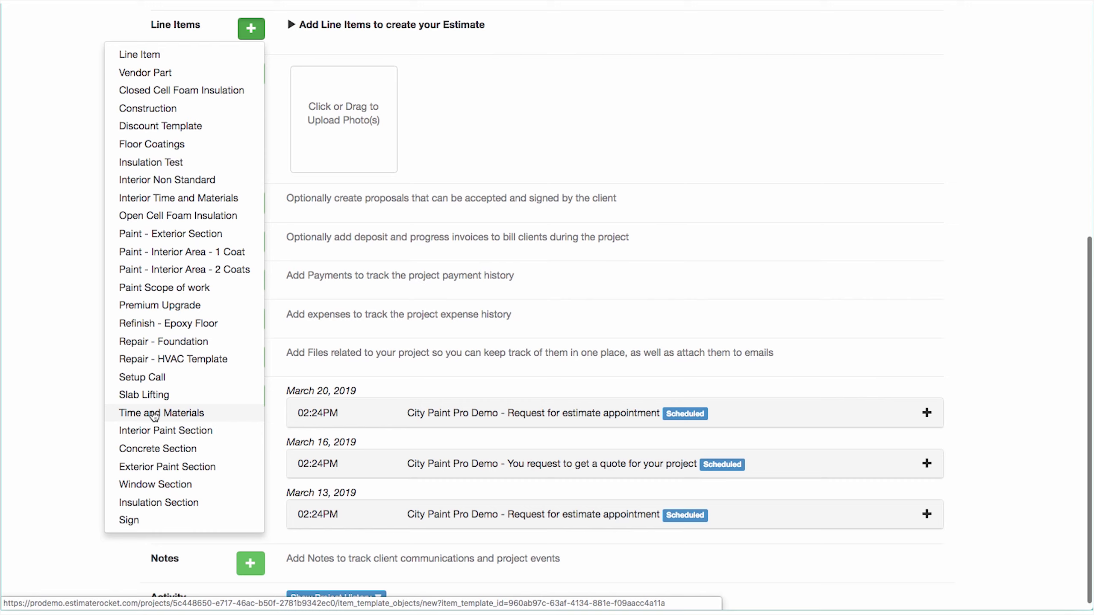
- Add a Time and Materials line item named 'Install some materials'
click(154, 414)
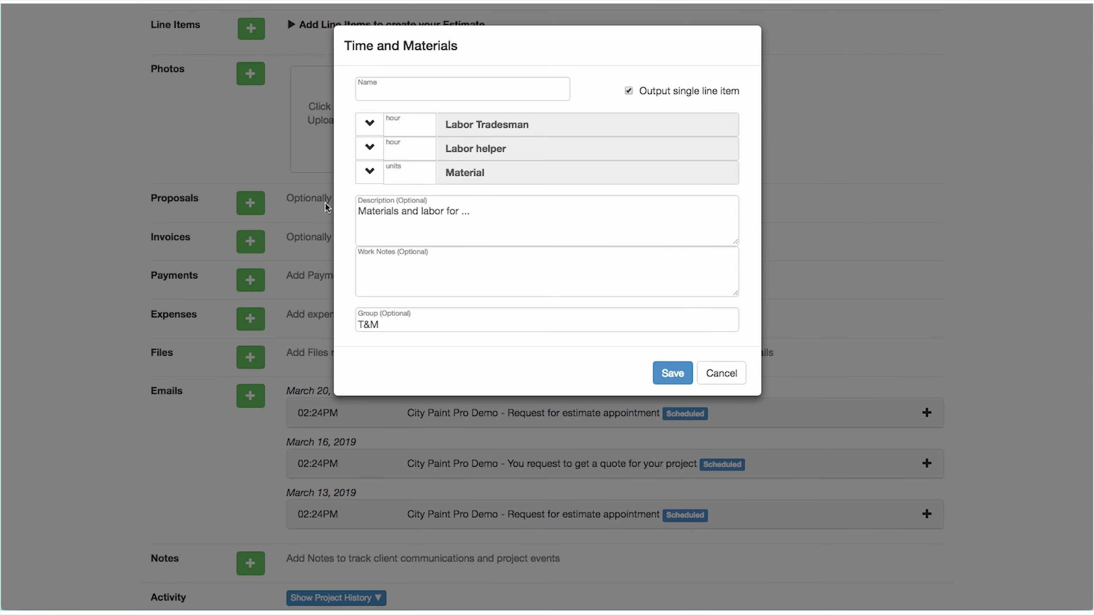
click(382, 89)
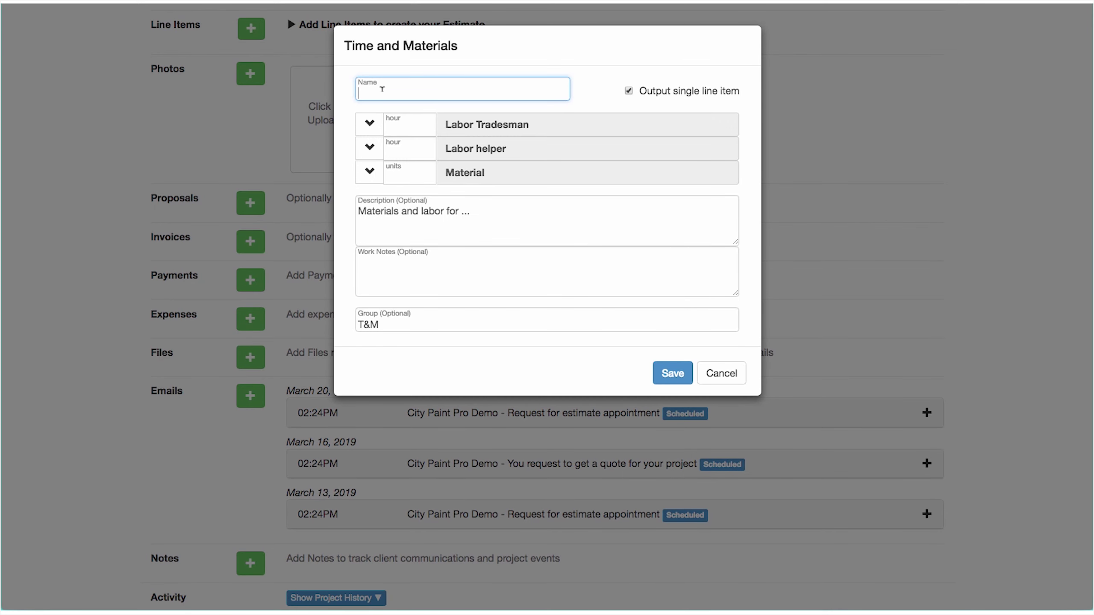
click(382, 89)
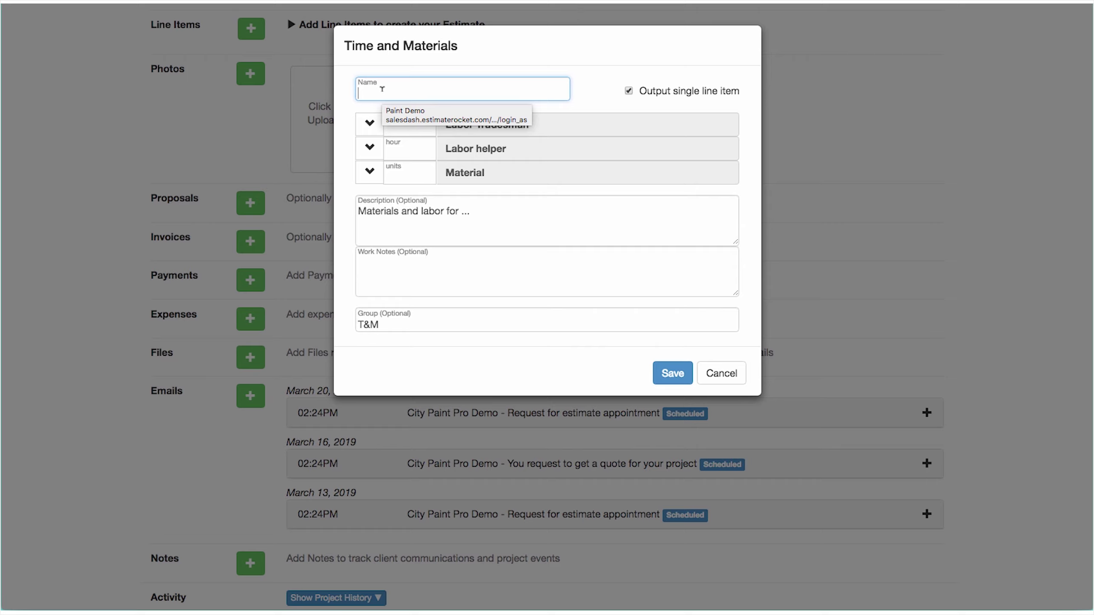
text(Install)
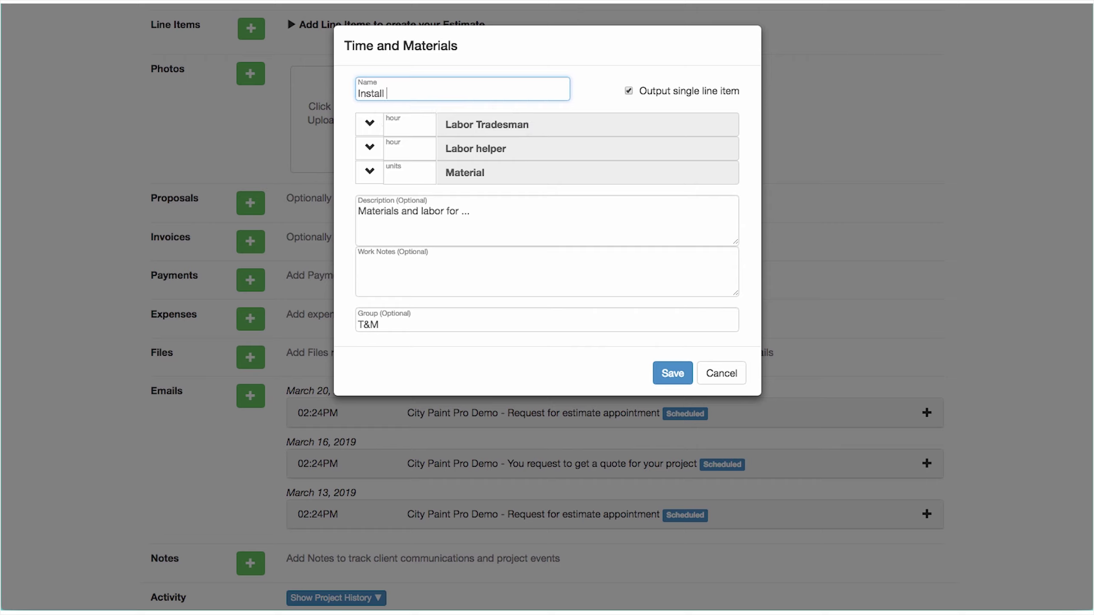
text( some materials)
- Enter 8 tradesman hours, 4 helper hours and 245 material units, then save
click(399, 128)
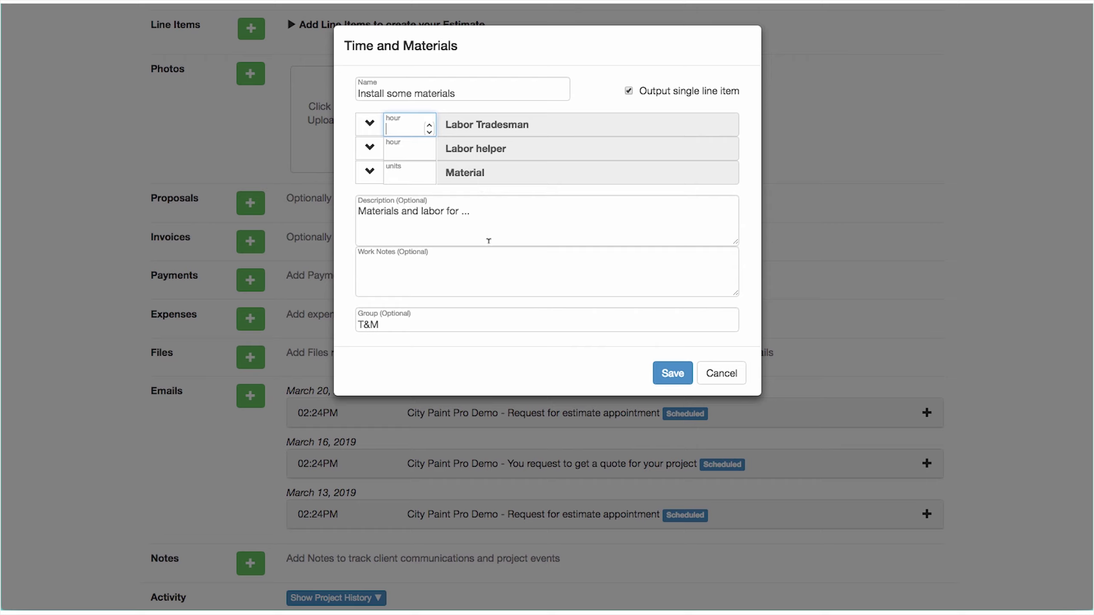
click(337, 286)
click(395, 125)
text(8)
key(Tab)
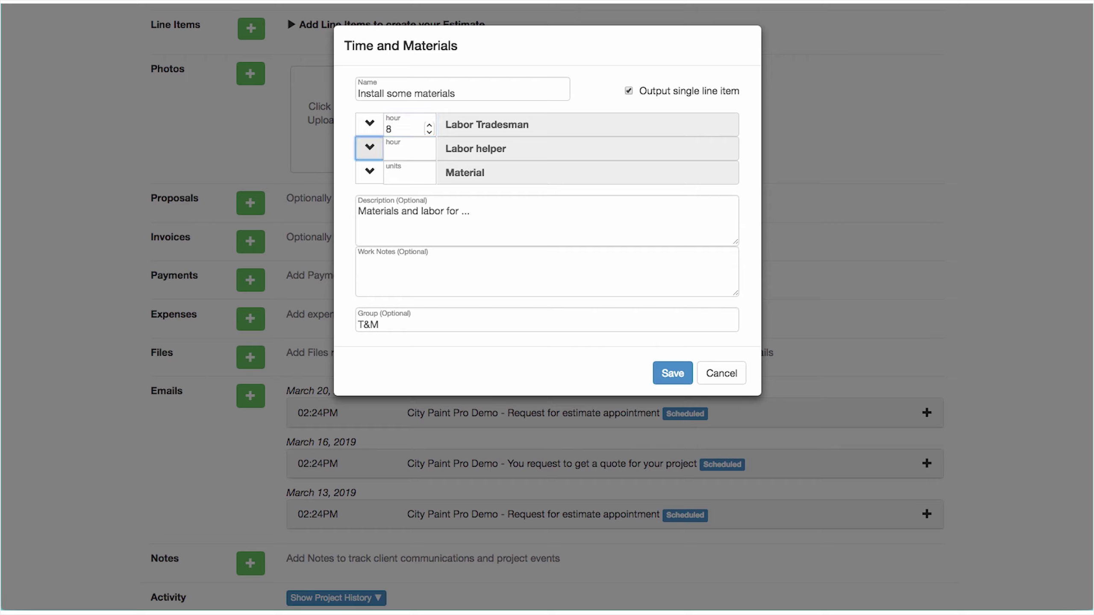
key(Tab)
text(4)
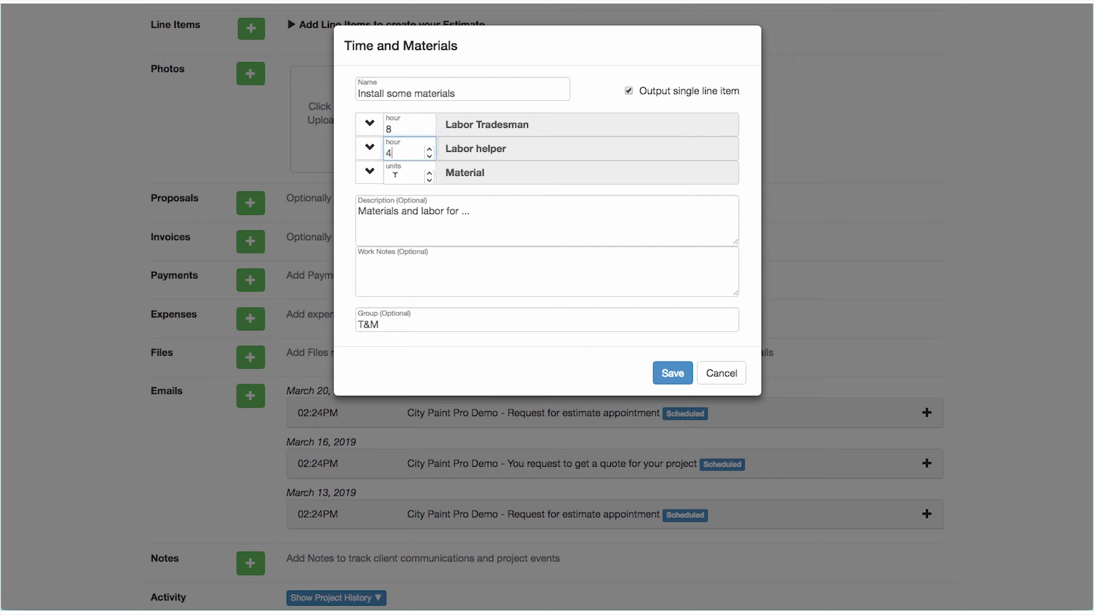
click(395, 174)
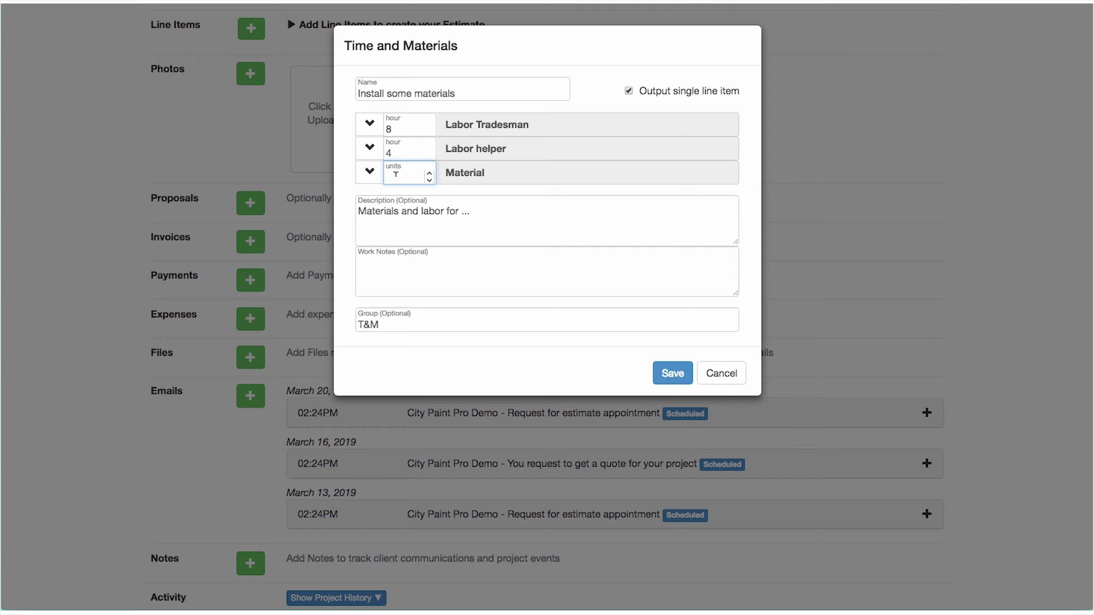
text(245)
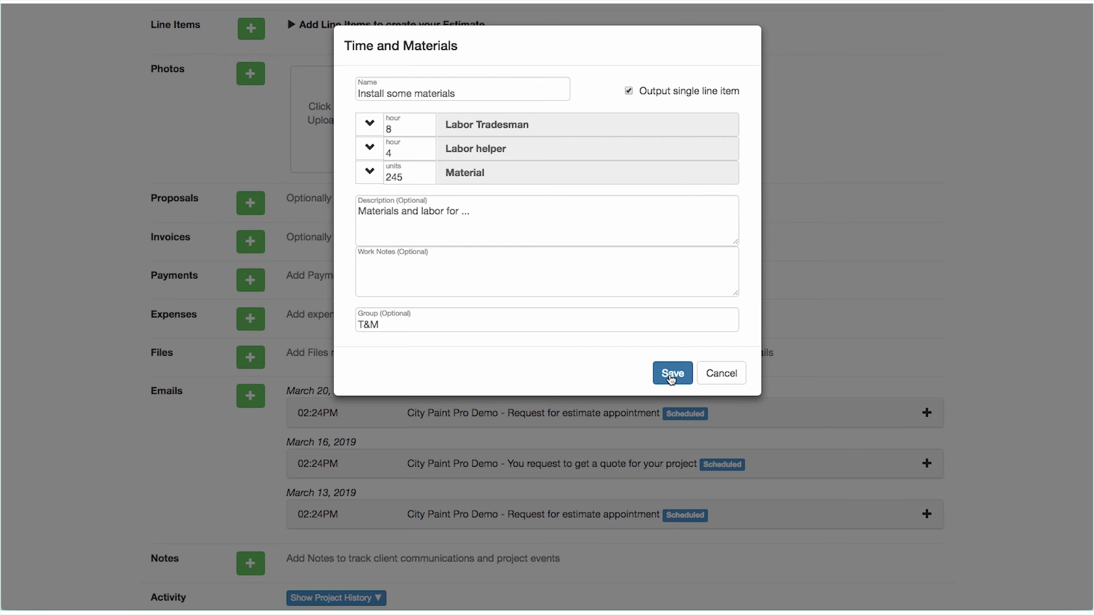
click(669, 374)
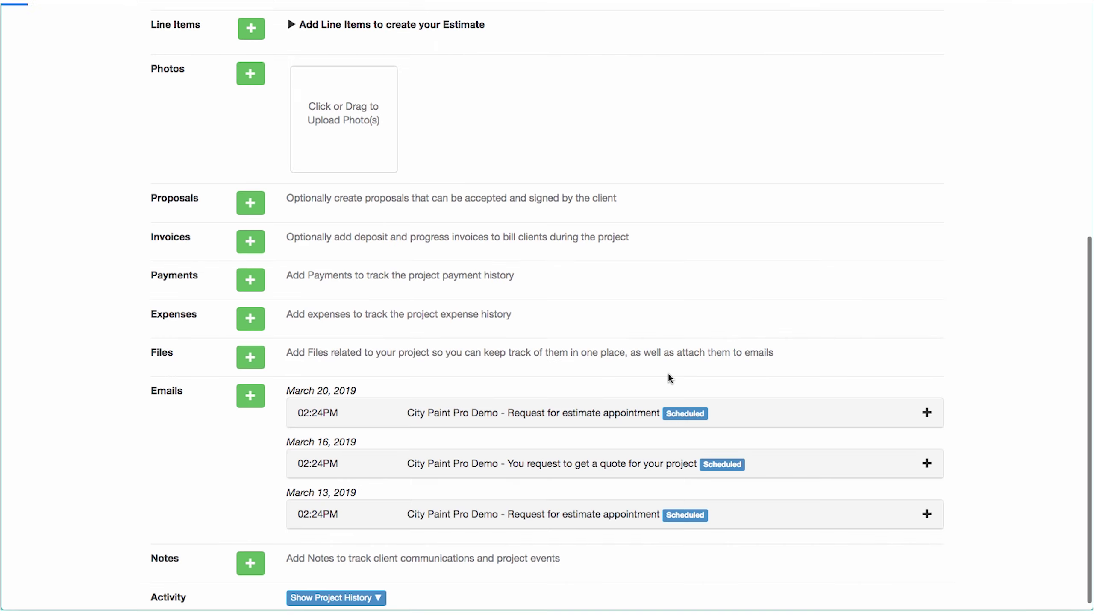
- Show the Install some materials breakdown: tradesman $600.00, helper $260.00, material $245.00
scroll(616, 465, down, 4)
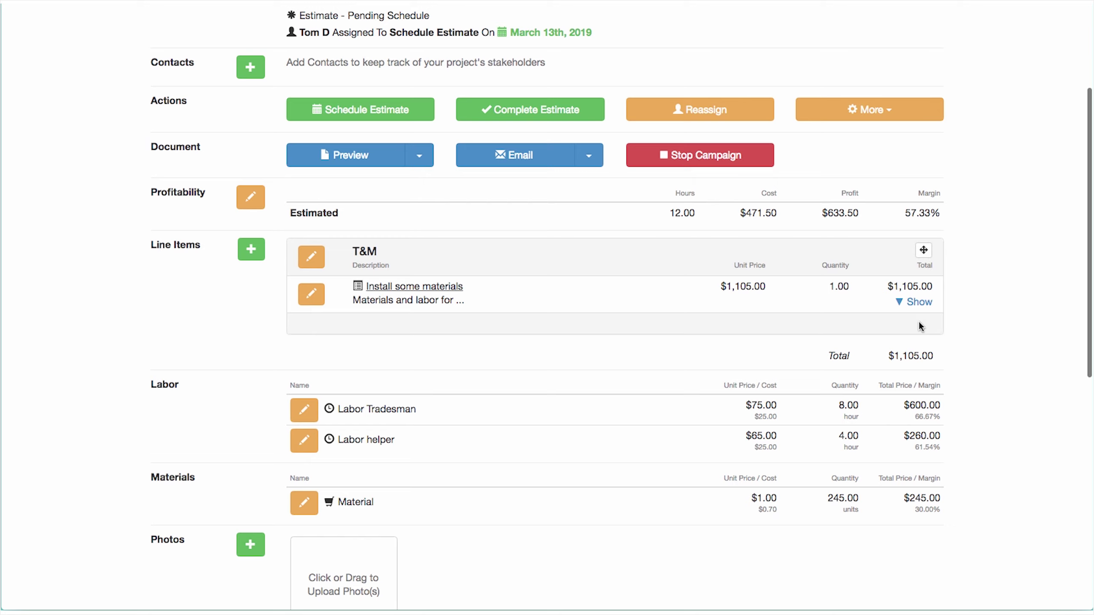
click(918, 302)
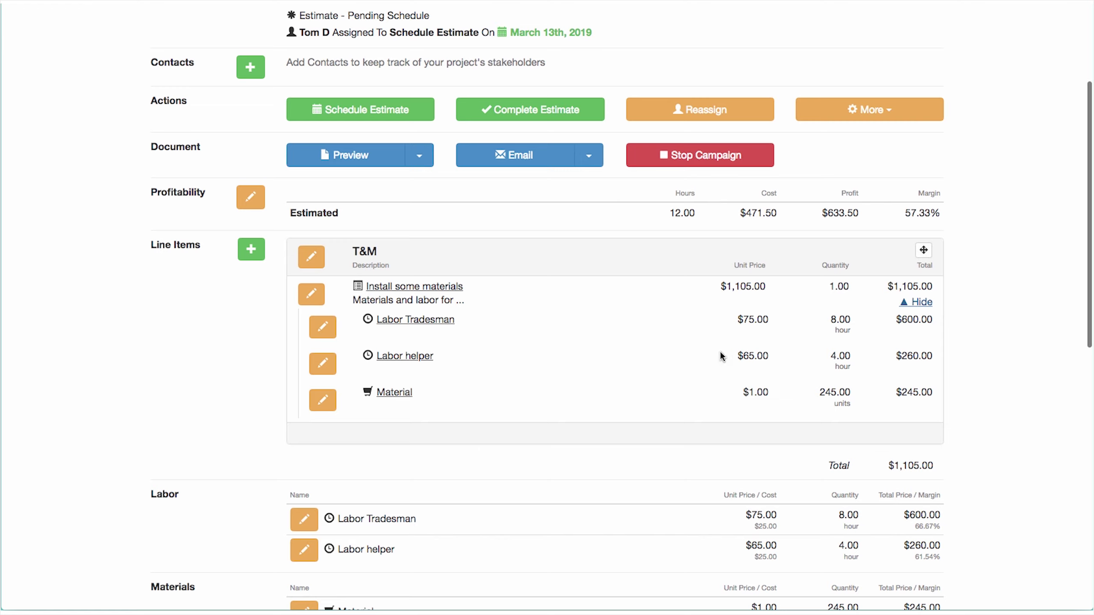
- Hide the line item's breakdown, leaving the $1,105.00 total with 12.00 hours and $633.50 profit
click(918, 303)
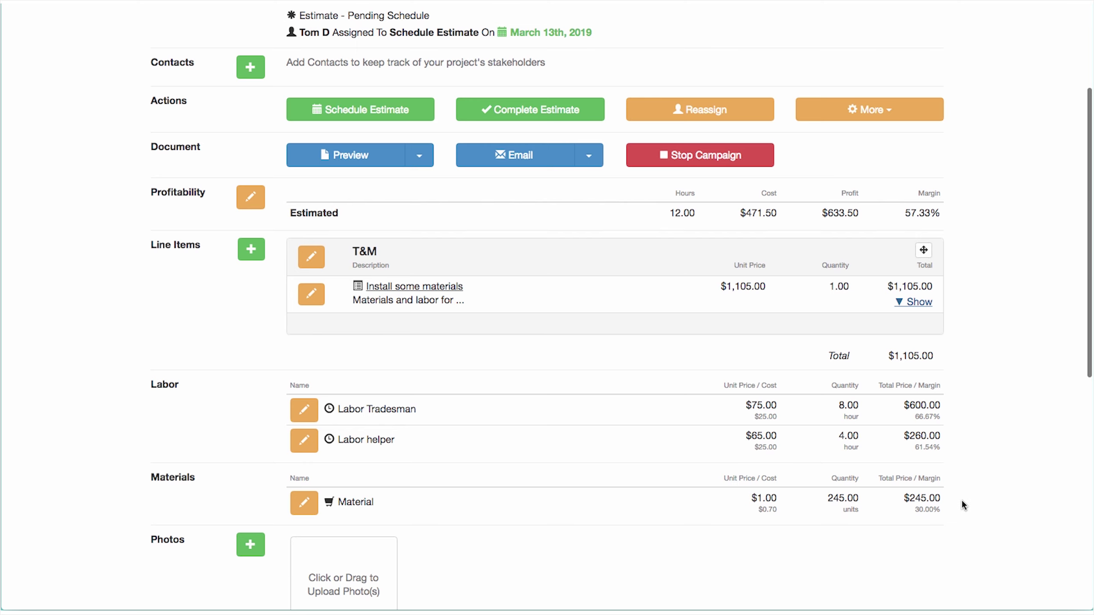
scroll(962, 500, up, 2)
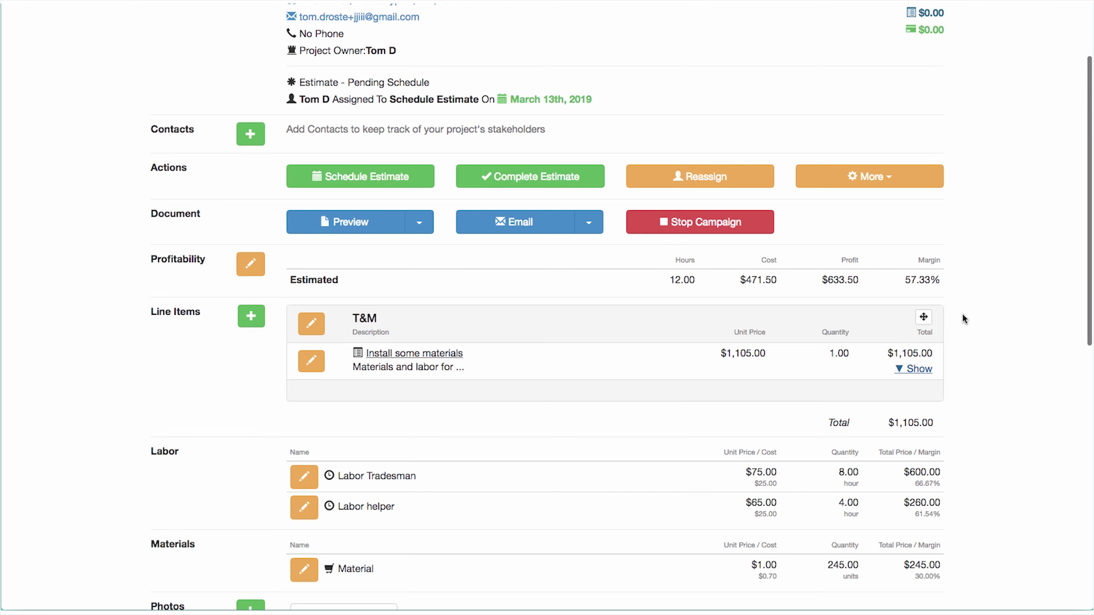
scroll(982, 315, down, 2)
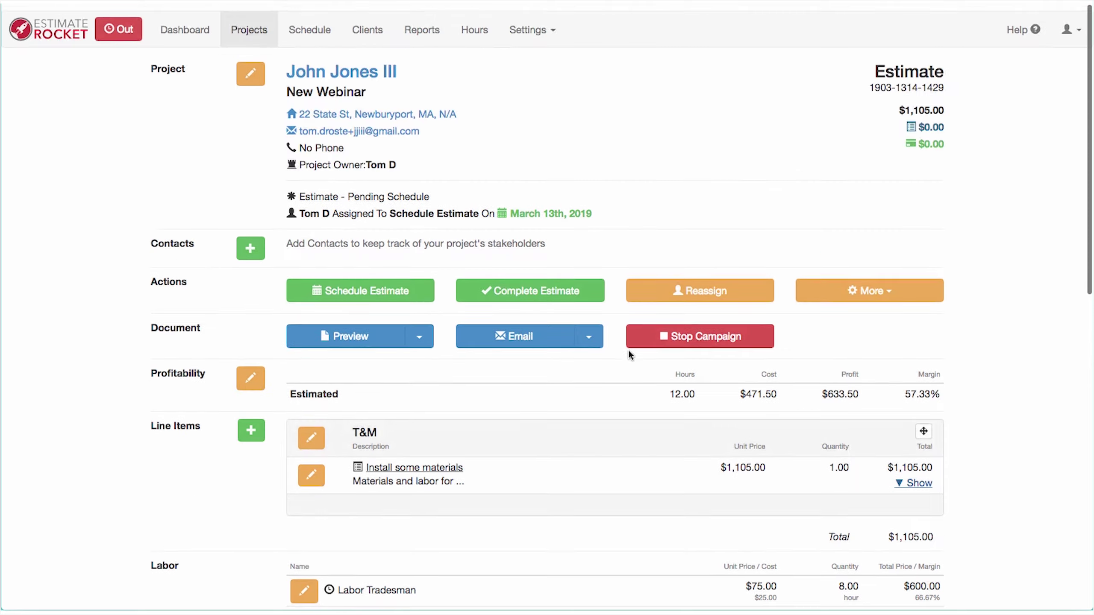
scroll(474, 293, down, 1)
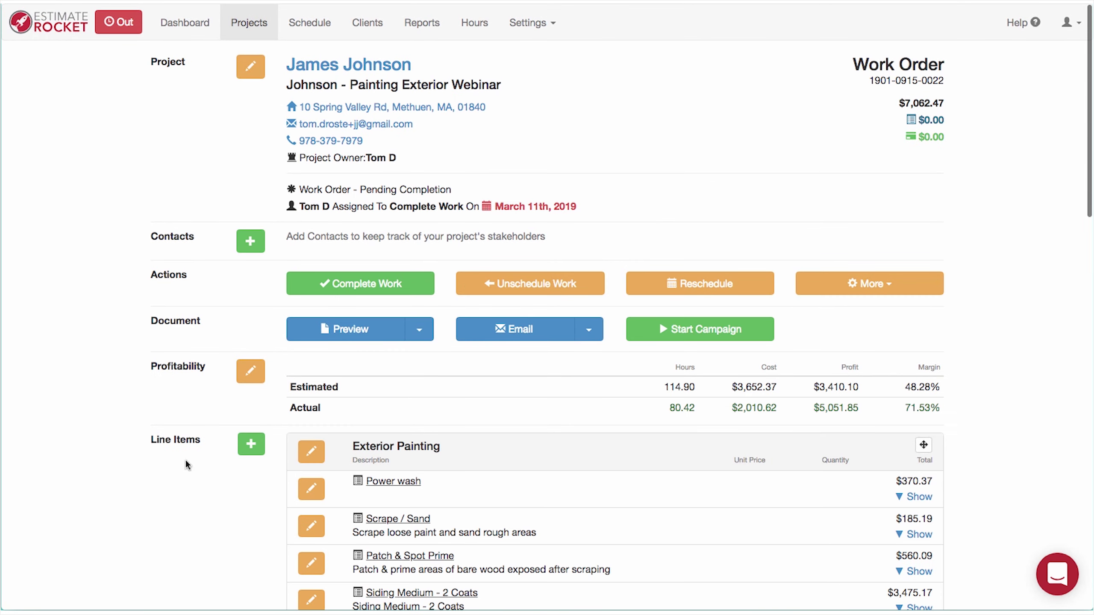
scroll(192, 526, down, 2)
scroll(192, 526, up, 2)
scroll(190, 531, down, 8)
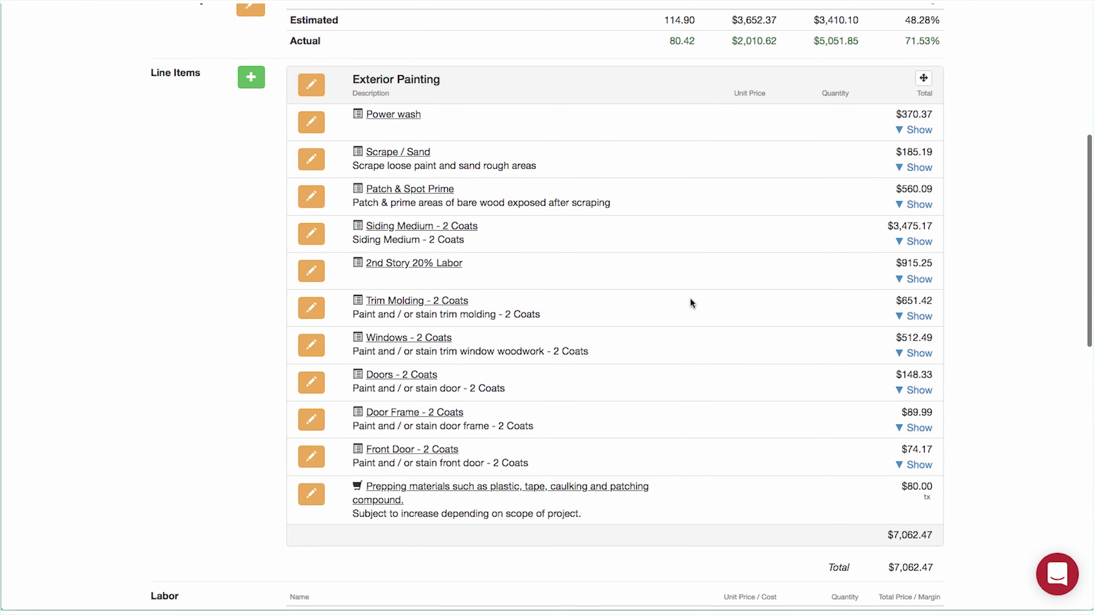
click(311, 122)
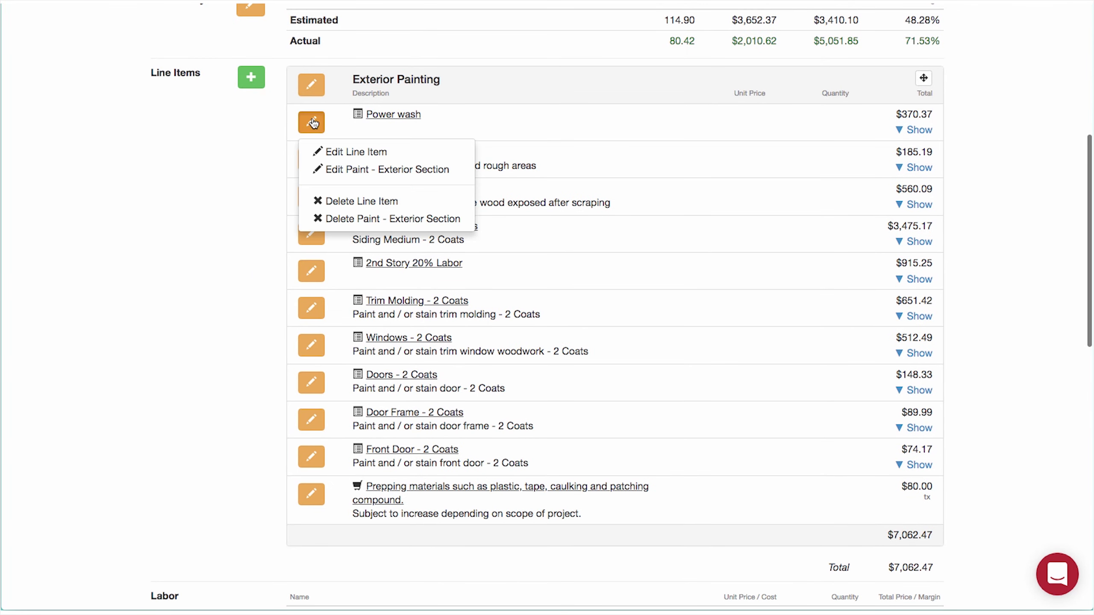
click(363, 171)
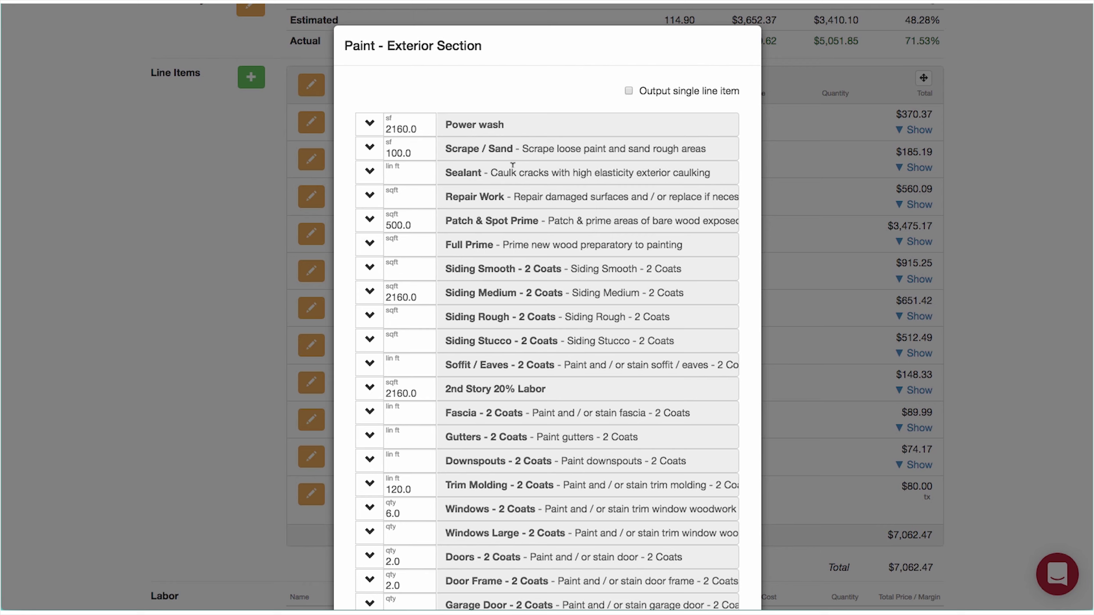
scroll(495, 220, down, 3)
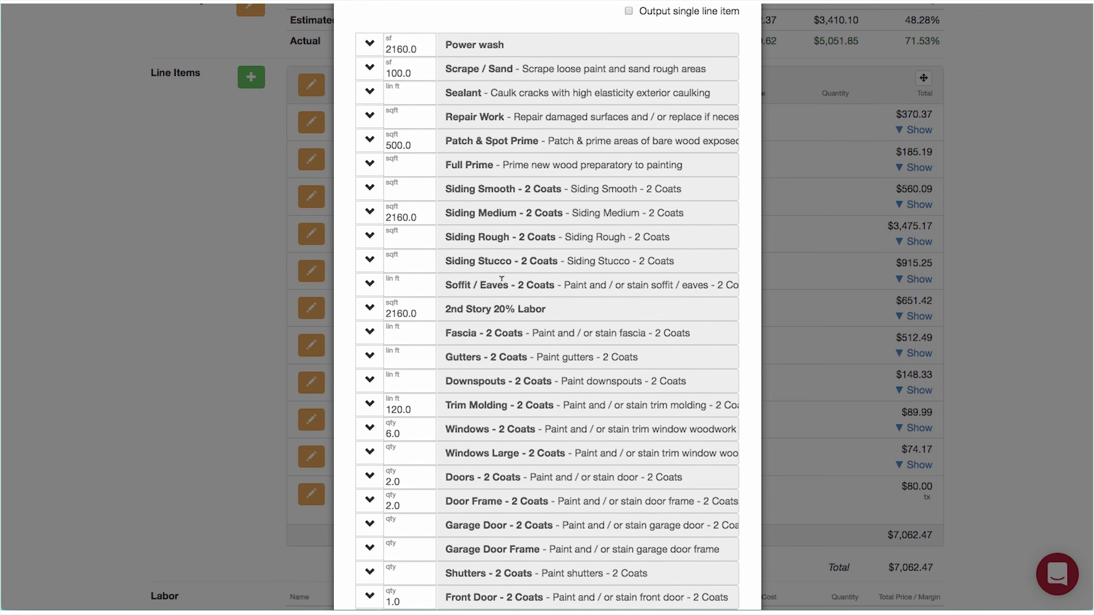
scroll(487, 215, down, 2)
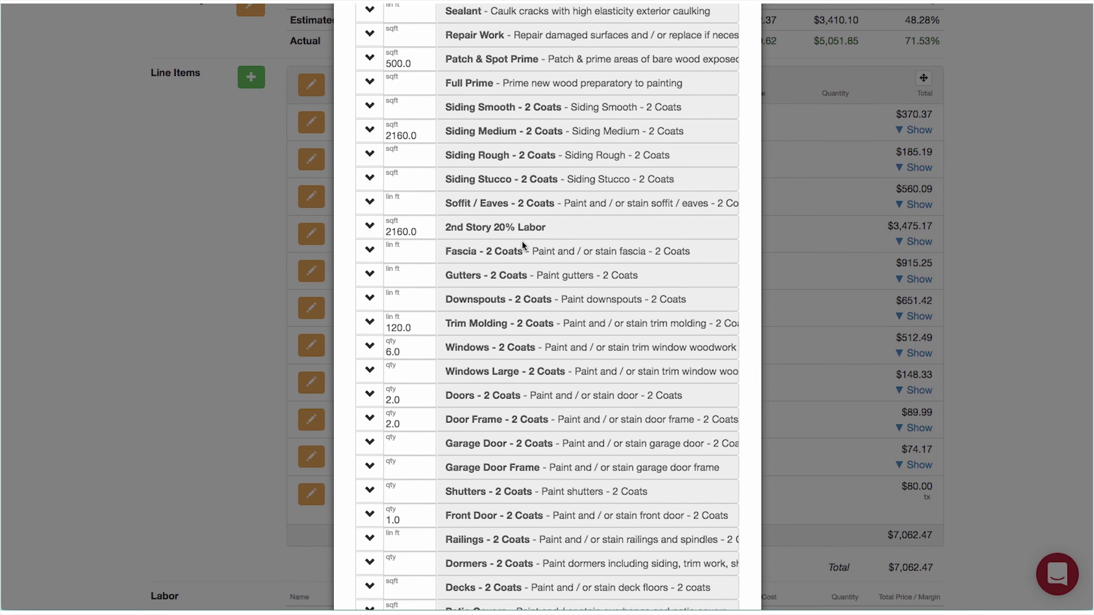
scroll(494, 225, down, 2)
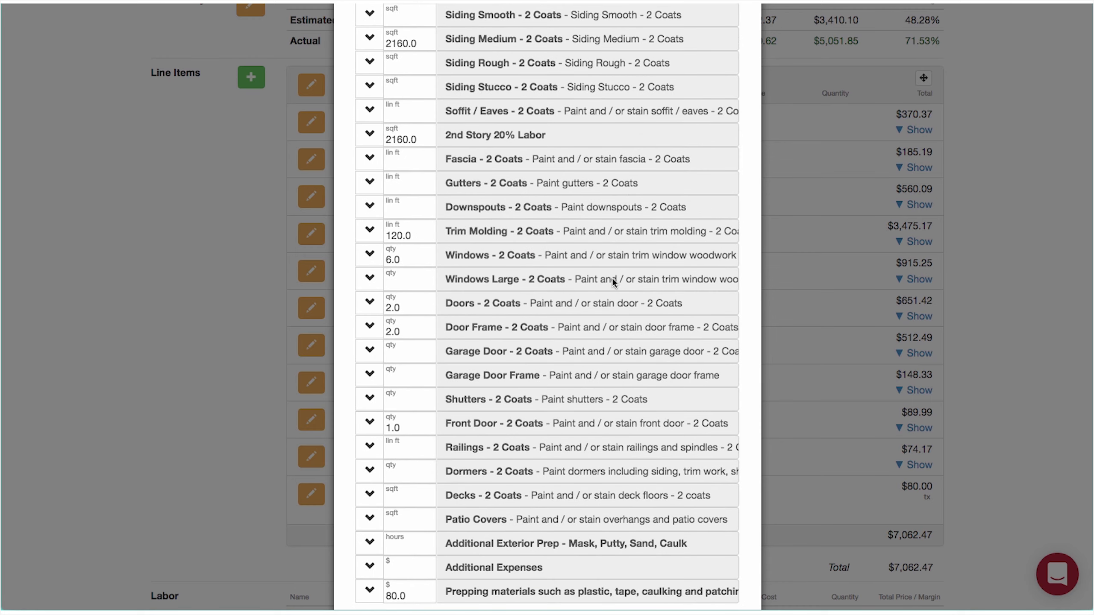
scroll(595, 296, down, 3)
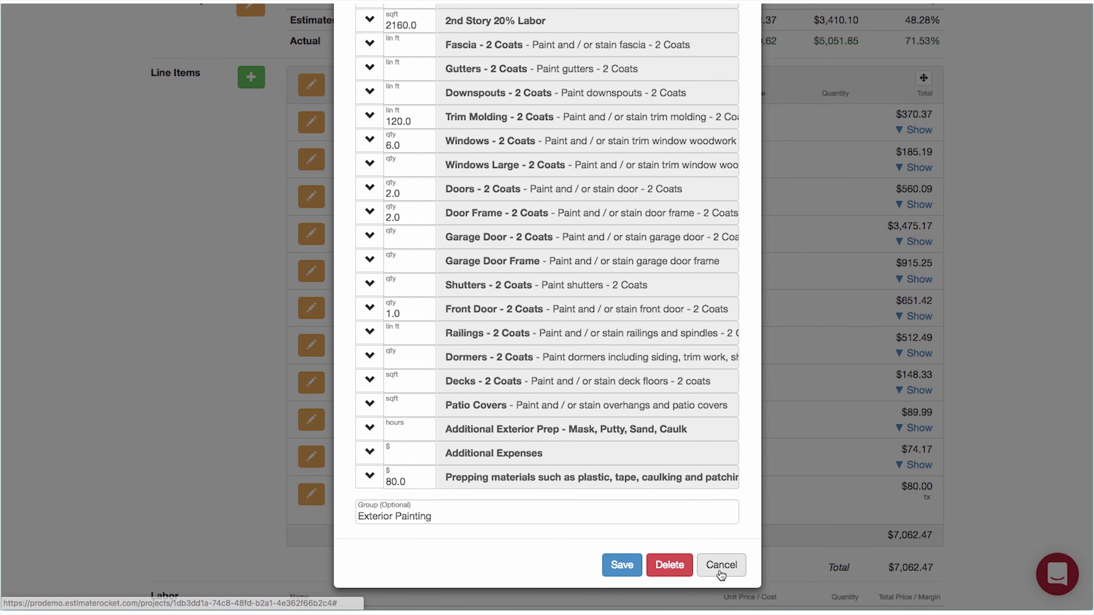
- Save the Paint - Exterior Section and review the work order's line items, labor and materials
click(618, 570)
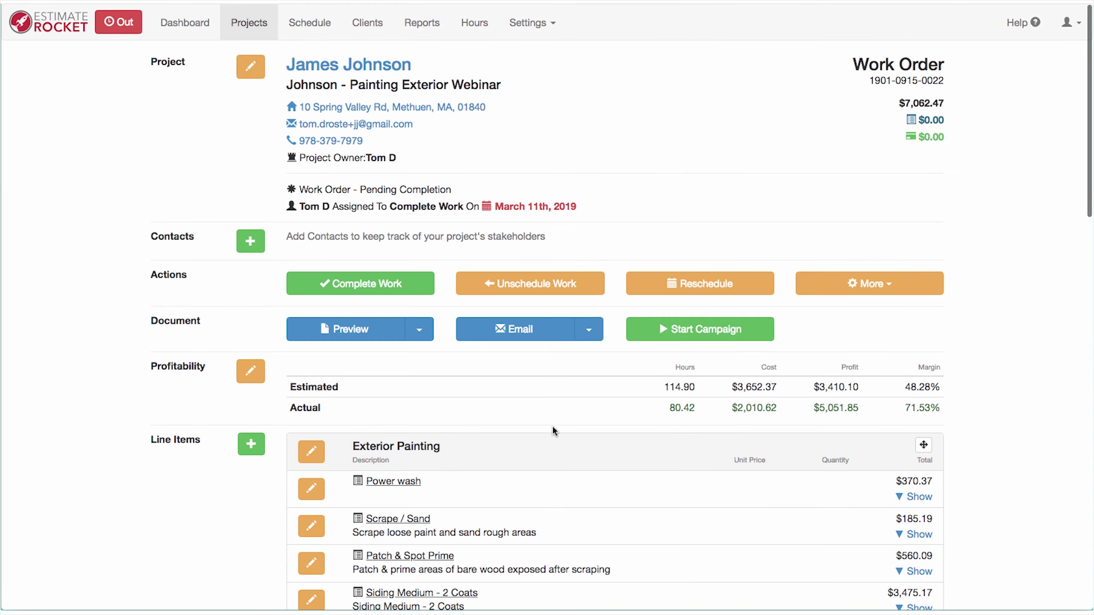
scroll(551, 426, down, 10)
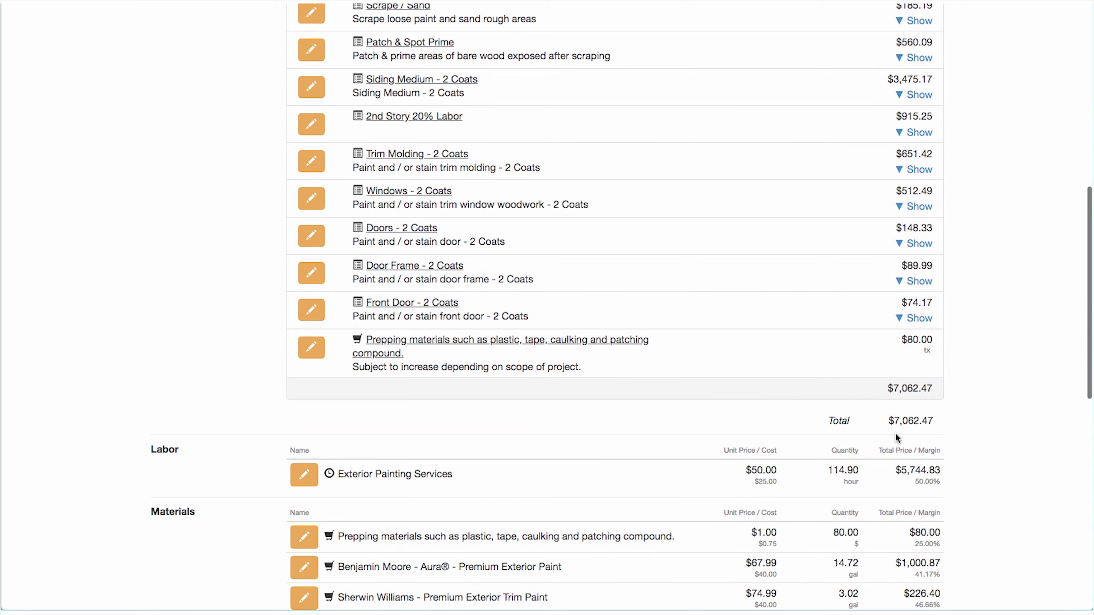
scroll(550, 539, down, 5)
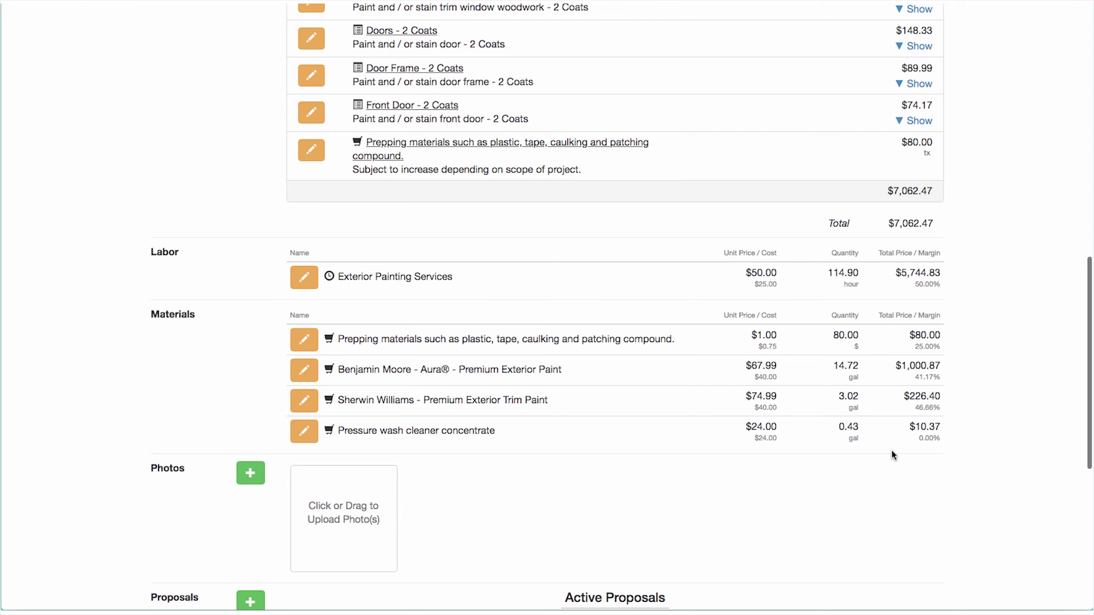
scroll(888, 453, up, 15)
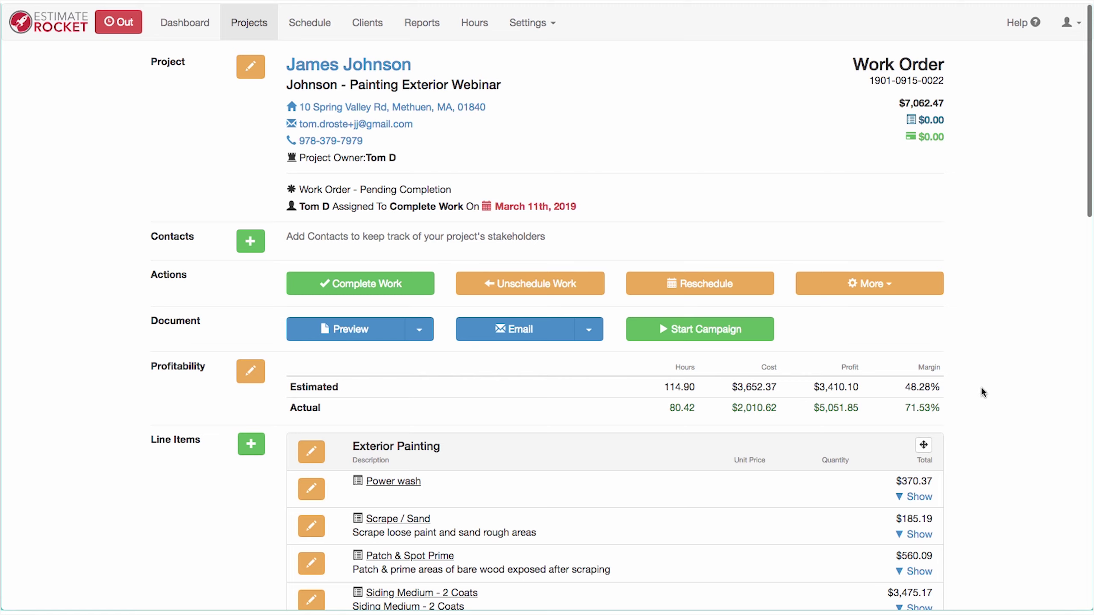
- Open the Hours page for the Mar 11–17, 2019 timesheet in a new tab
right_click(473, 24)
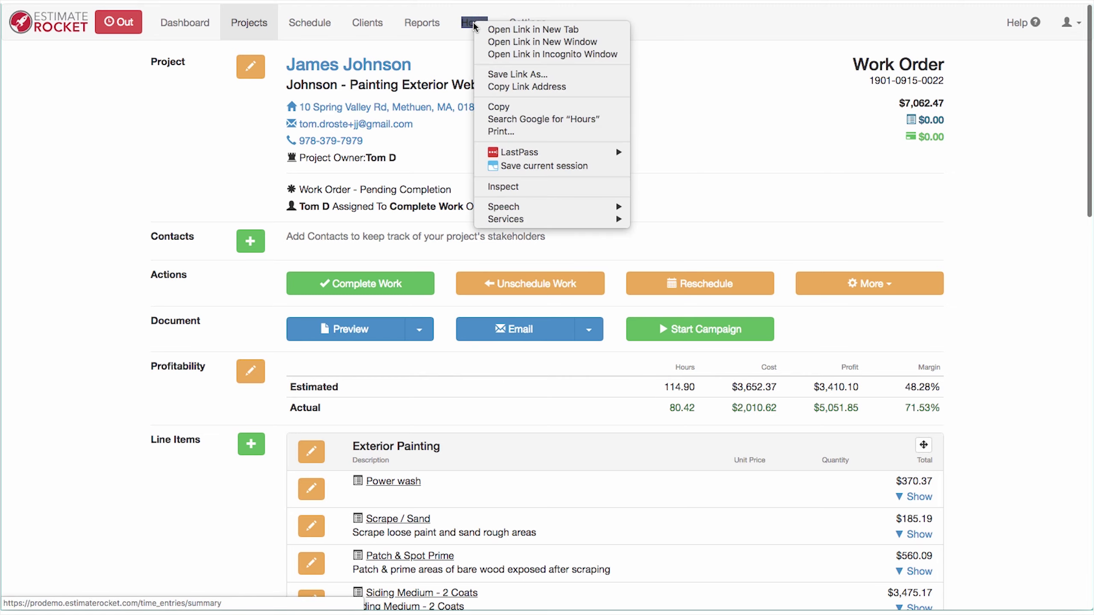
click(495, 30)
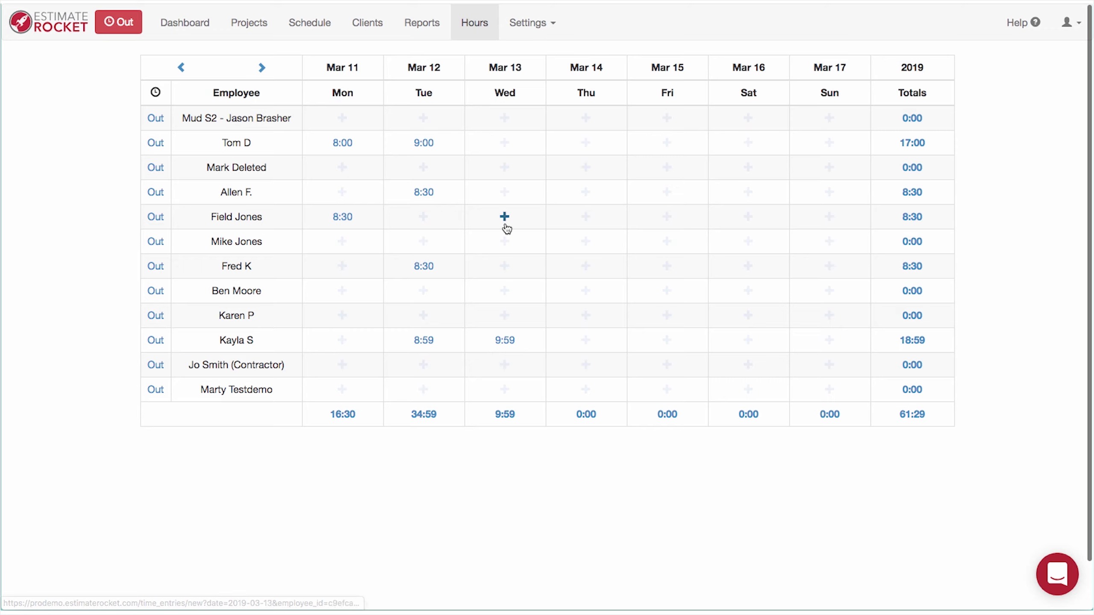
- Start a Wednesday Mar 13 entry charged to the exterior painting webinar project with work code Exterior
click(505, 193)
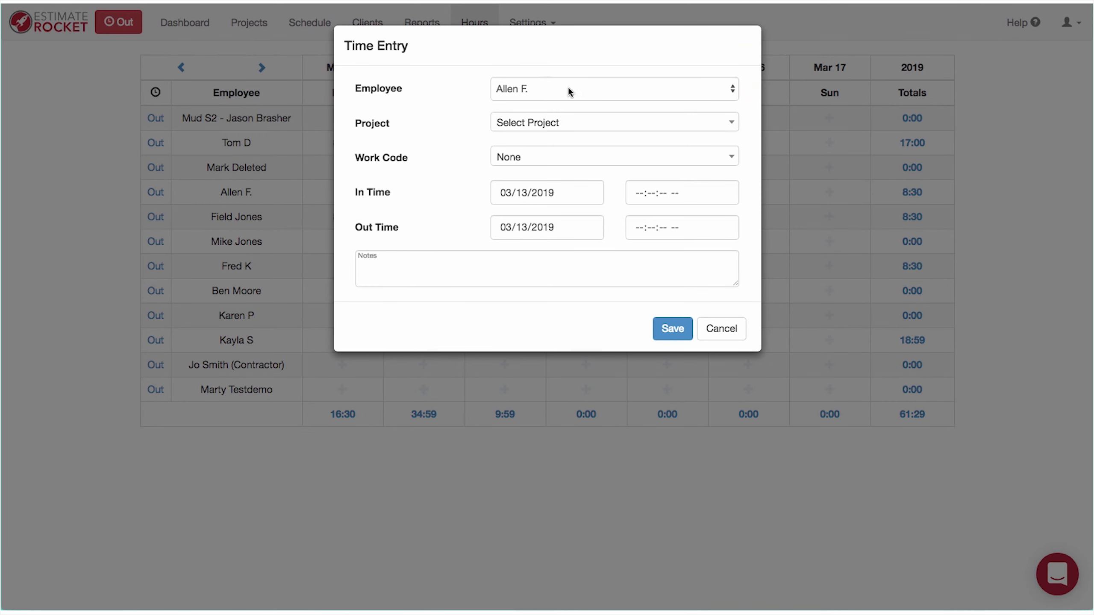
click(553, 88)
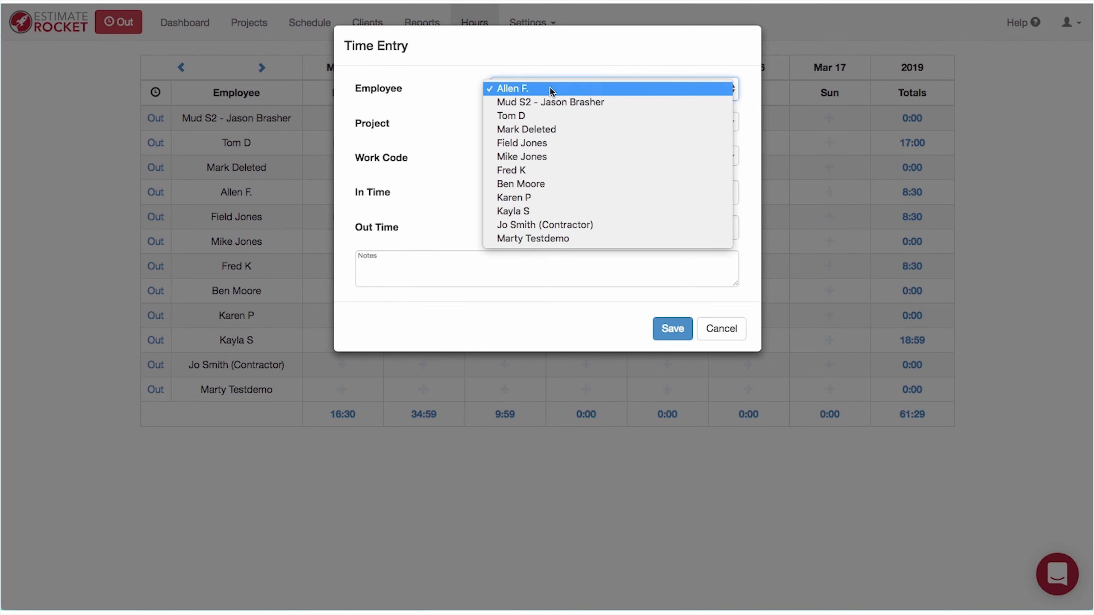
click(550, 90)
click(546, 122)
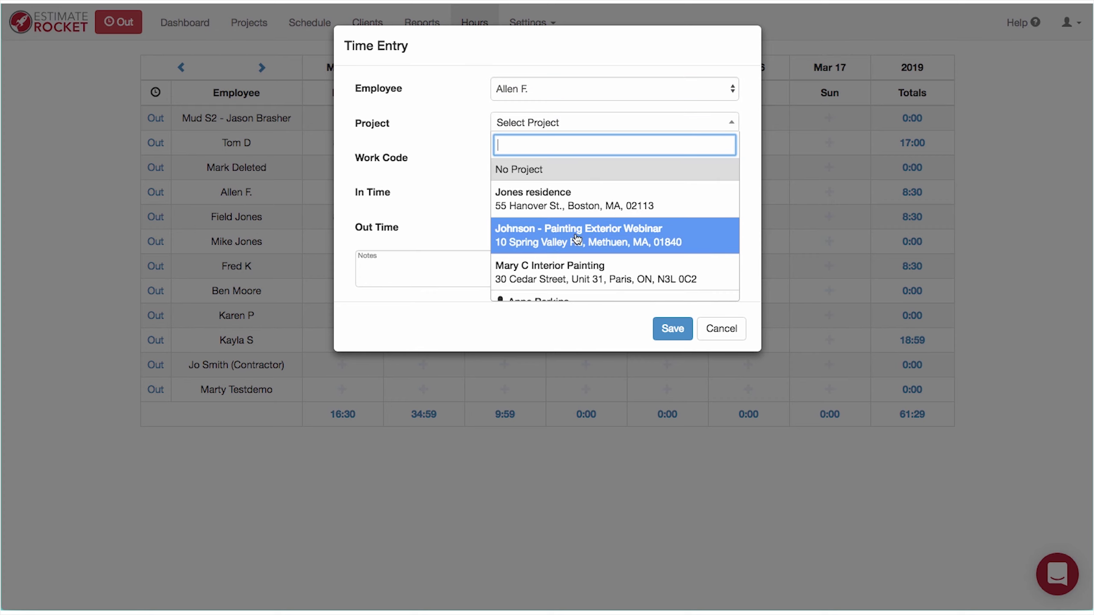
click(578, 240)
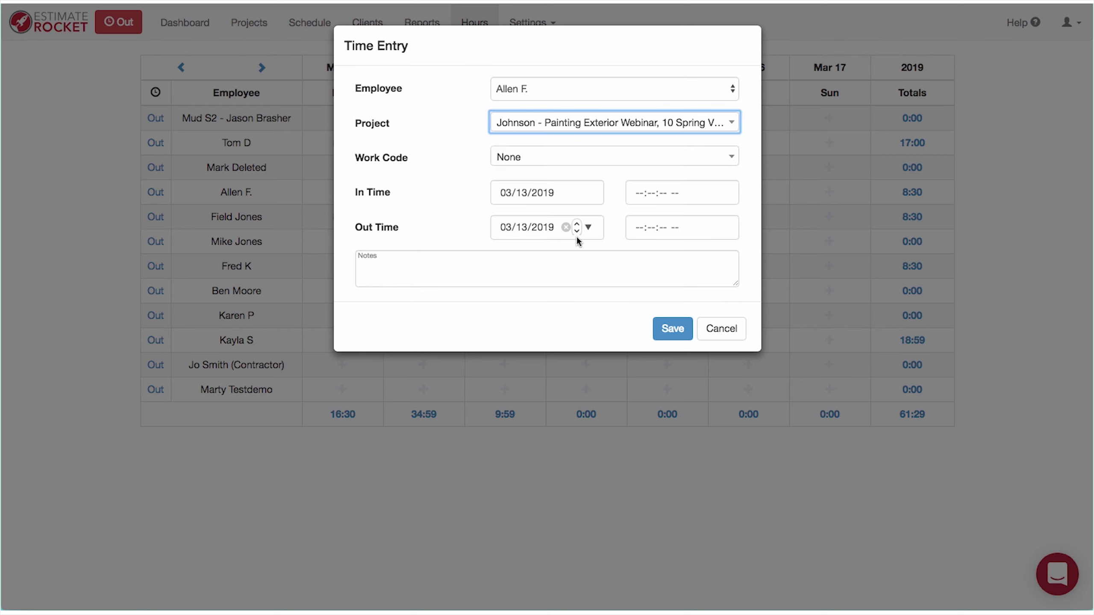
click(535, 160)
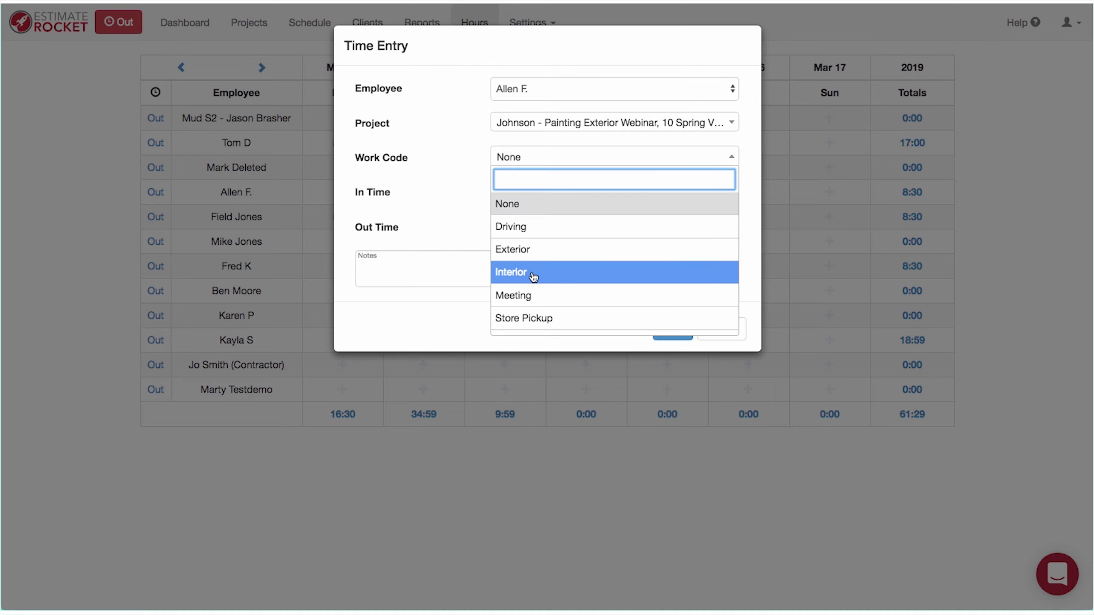
click(534, 251)
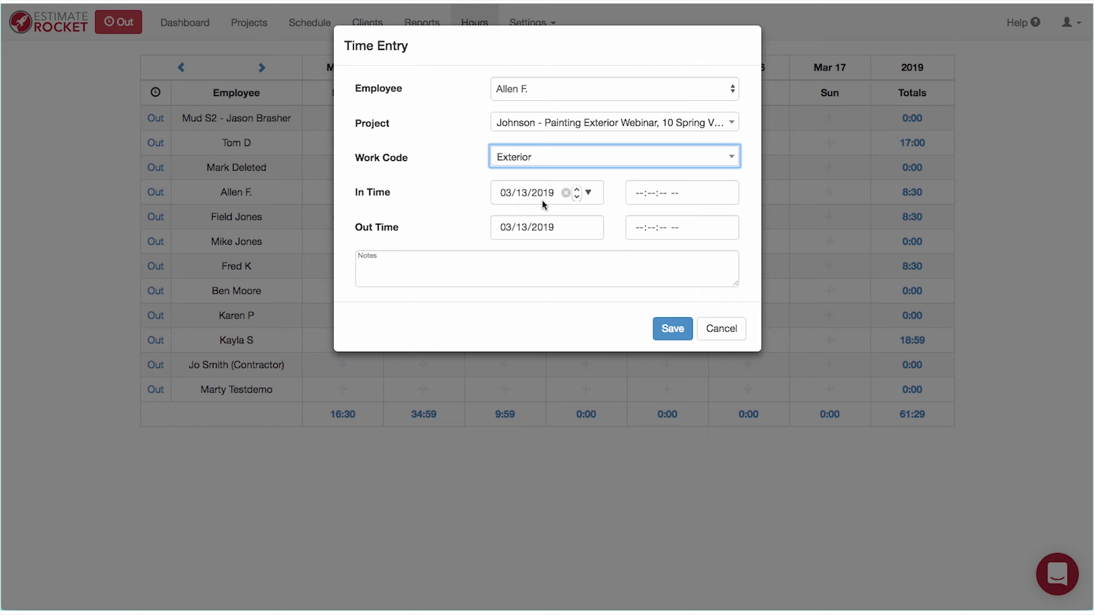
- Set the entry's times to 9:00 AM–2:30 PM, note 'Finished part 1', and save it
click(636, 192)
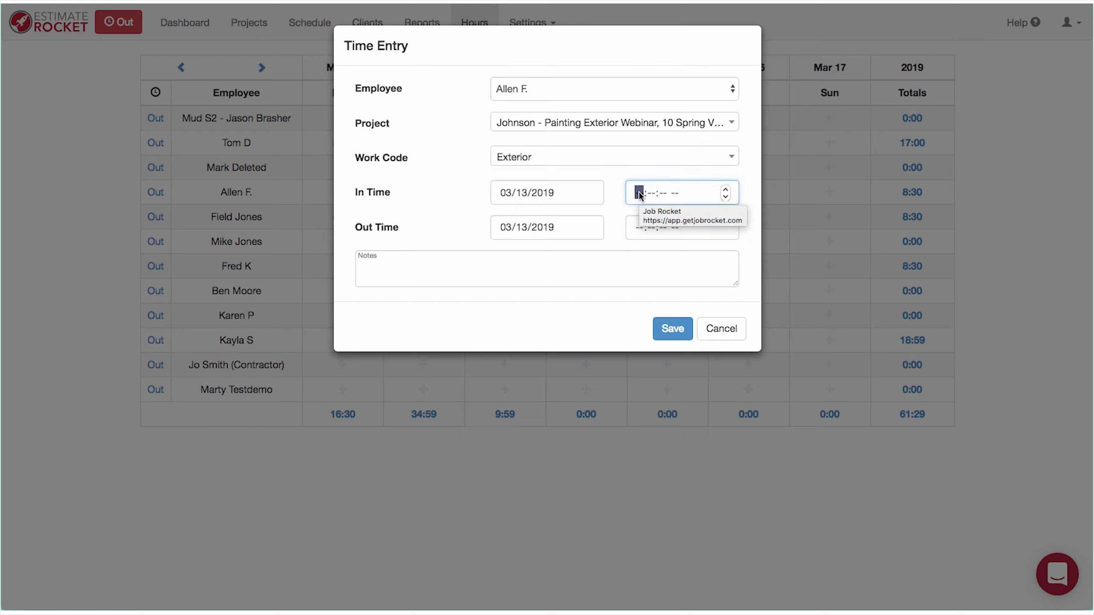
text(090000a)
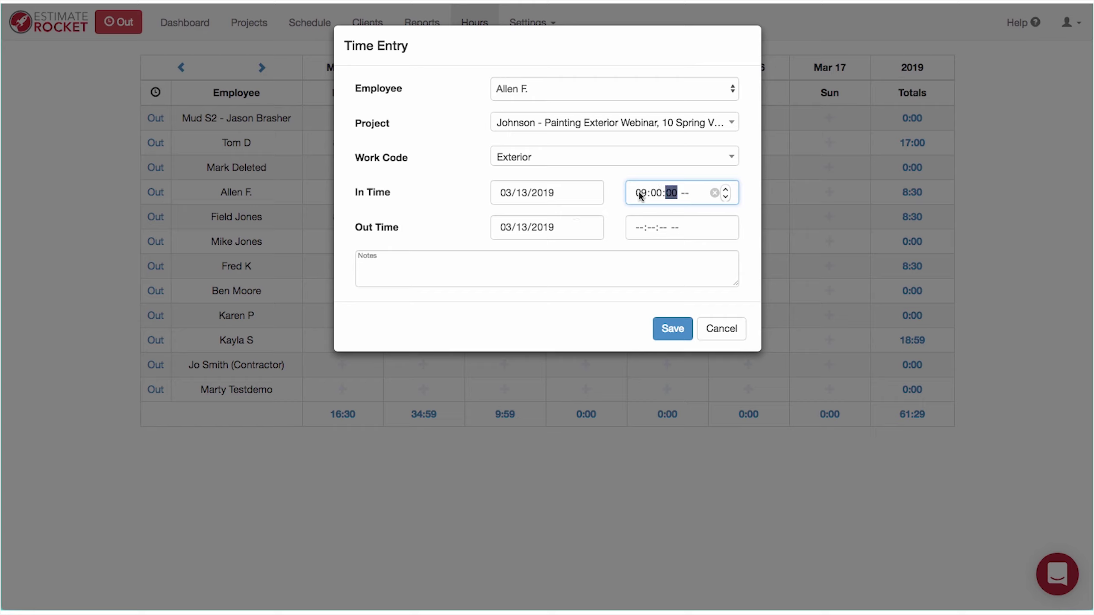
click(638, 229)
text(023000)
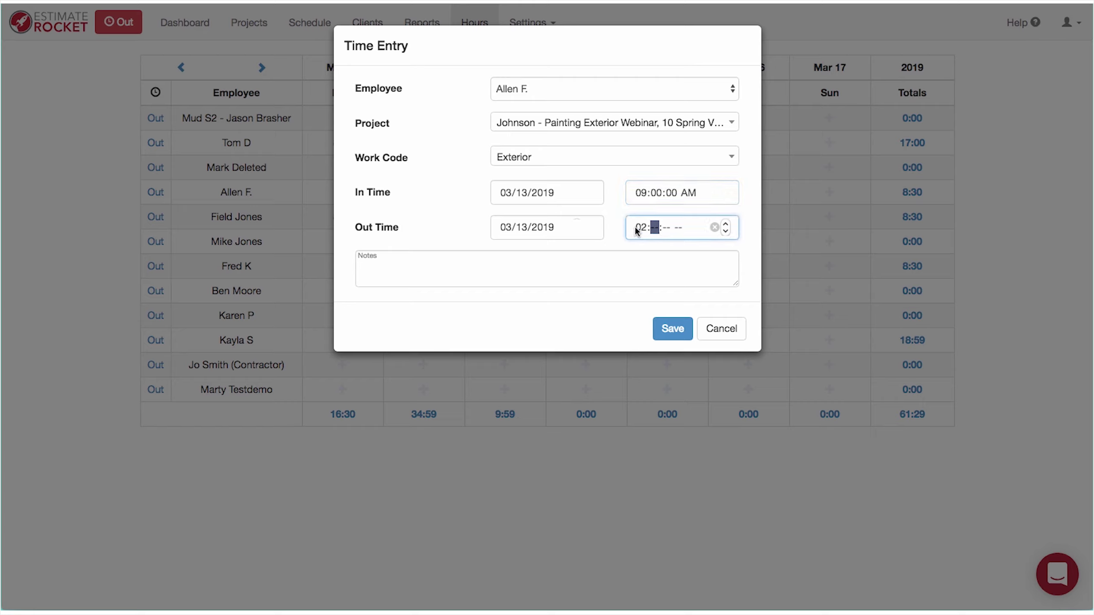
text(p)
click(443, 260)
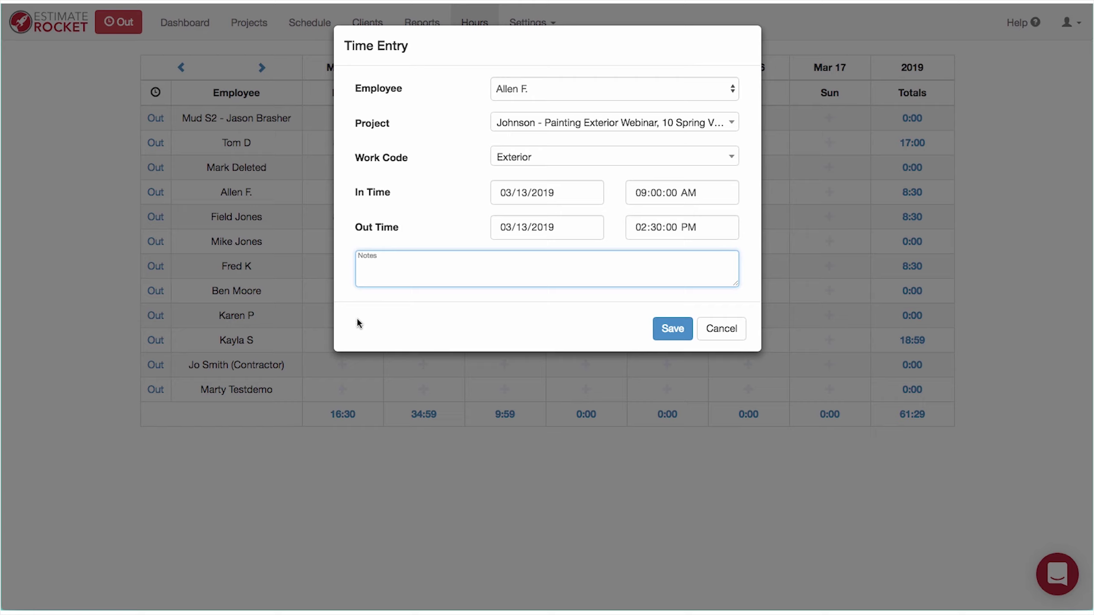
text(Finished part 1)
click(673, 331)
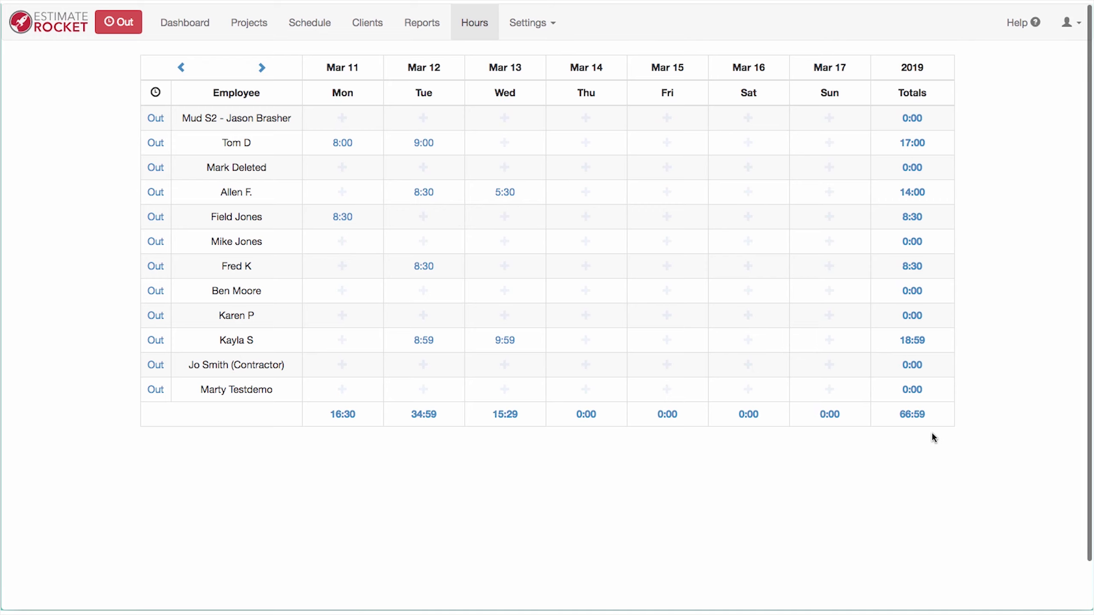
click(912, 193)
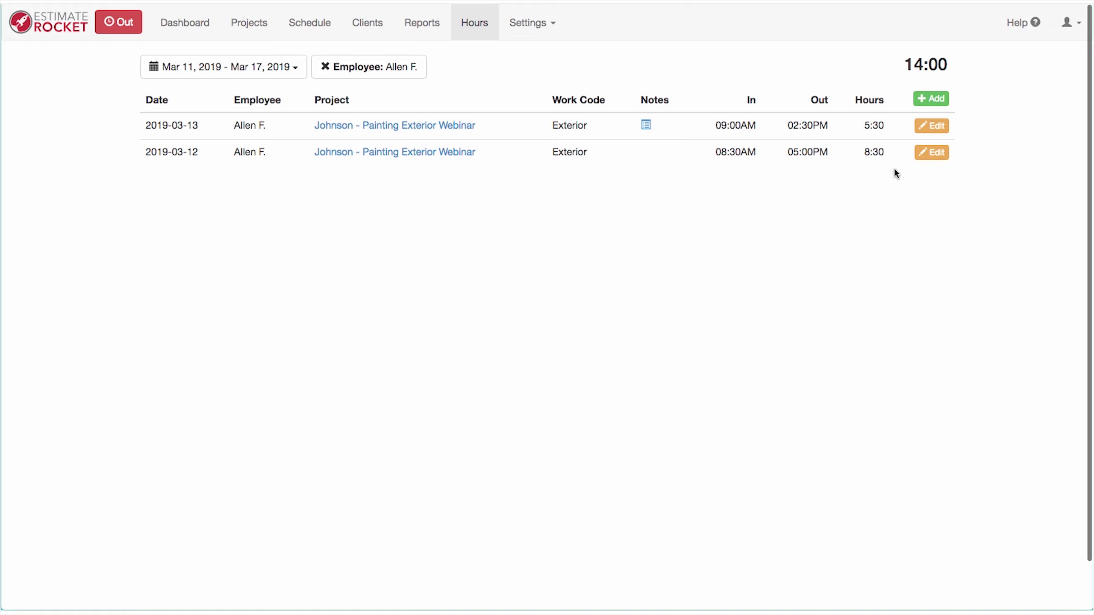
click(931, 99)
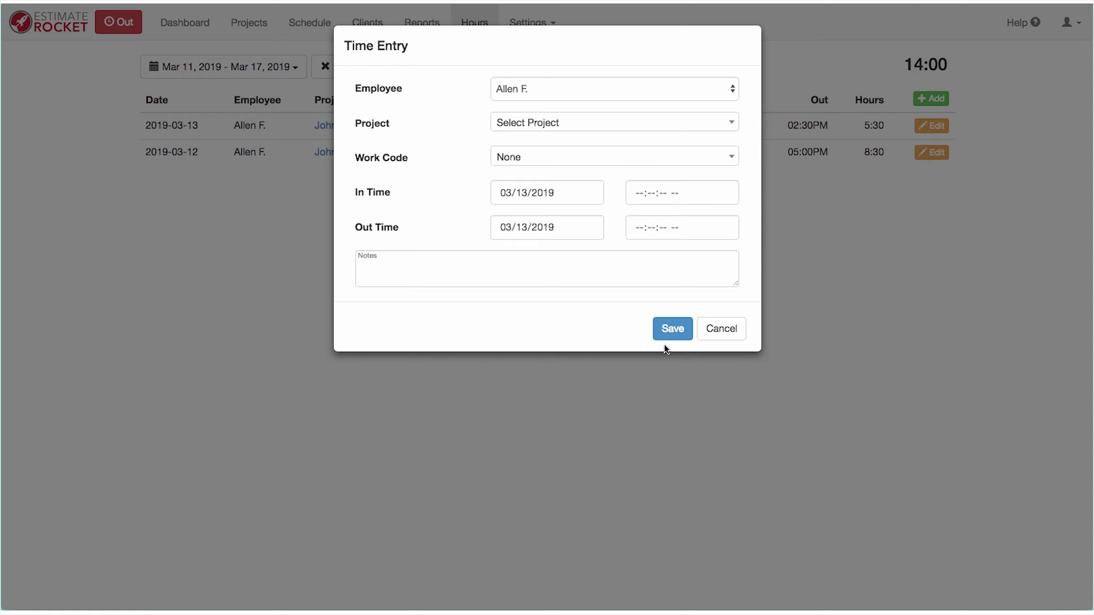
click(734, 336)
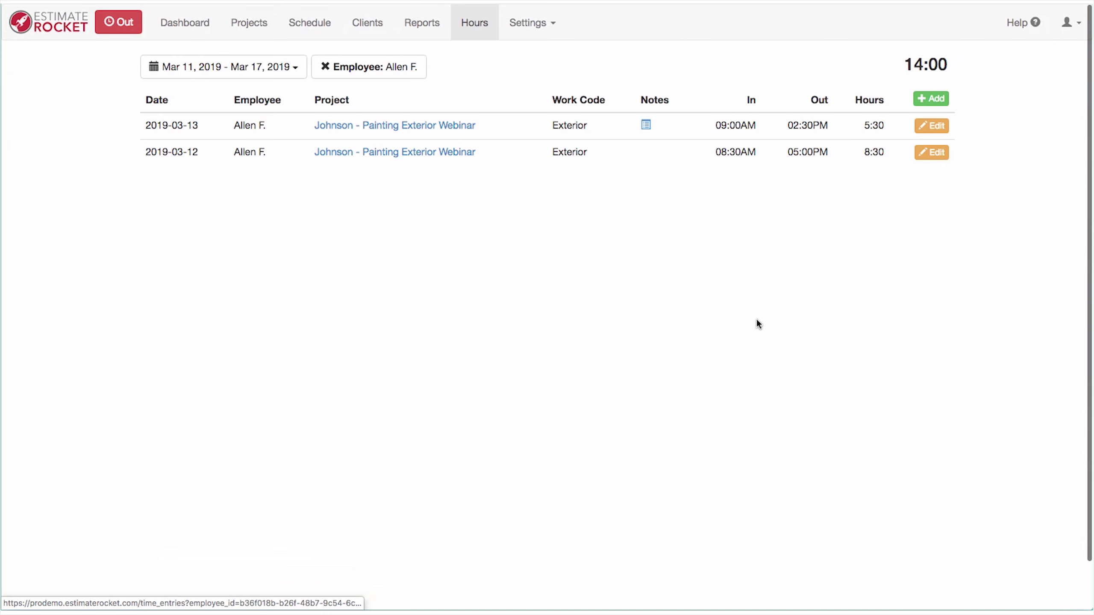
click(934, 152)
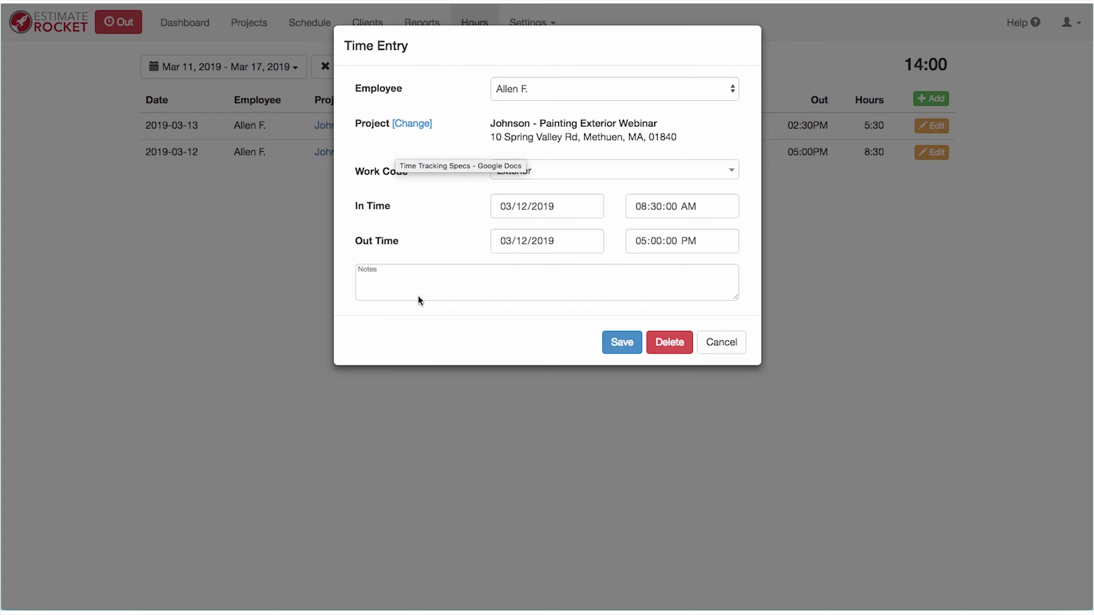
click(728, 344)
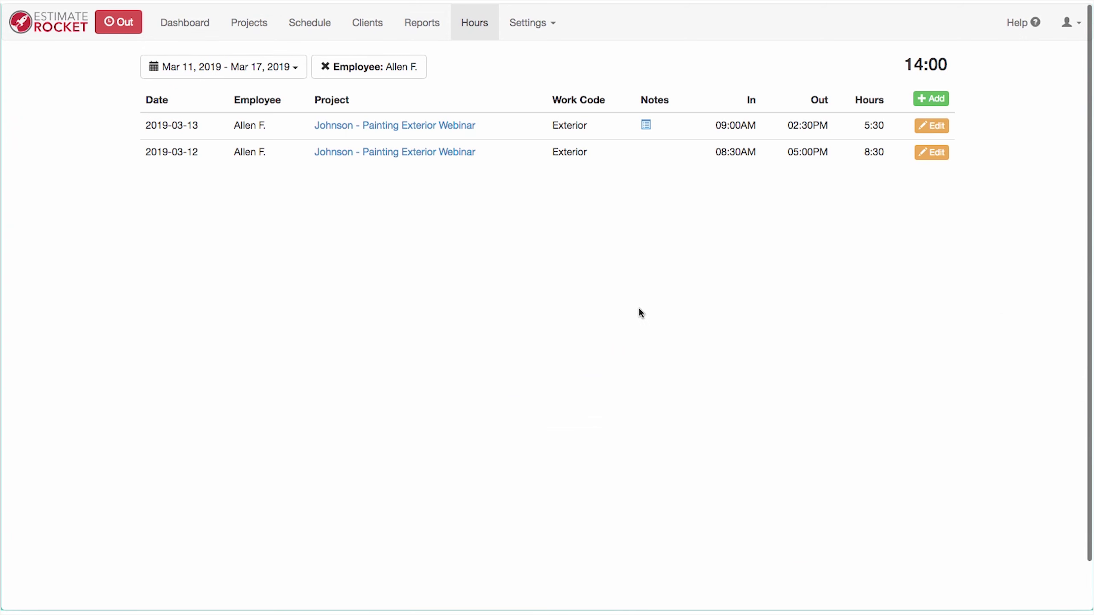
click(473, 24)
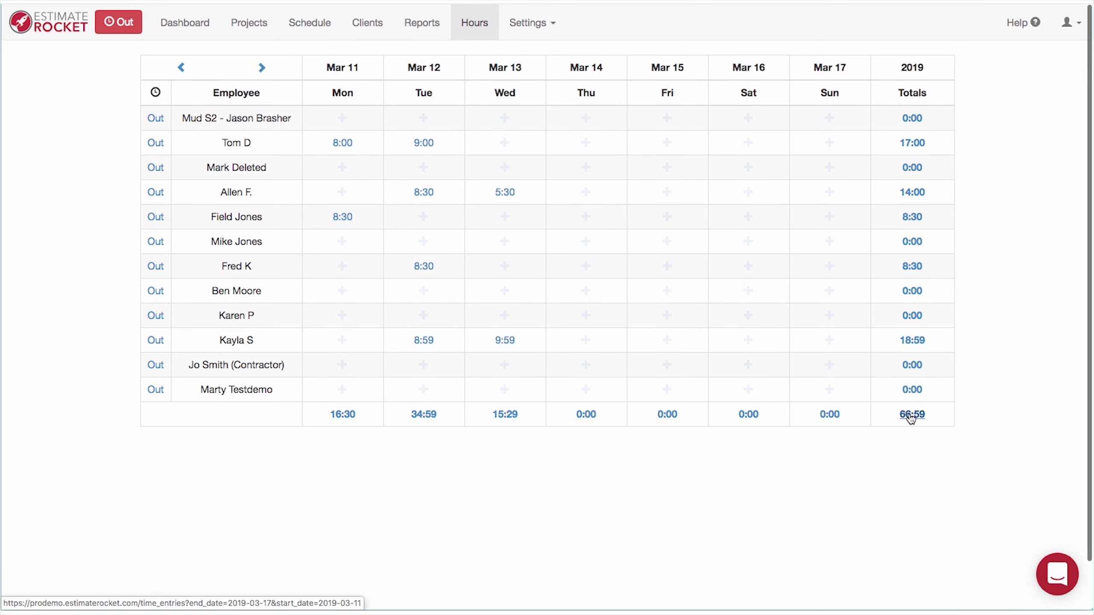
- List the week's 66:59 hours of entries and open the exterior painting webinar project
click(909, 415)
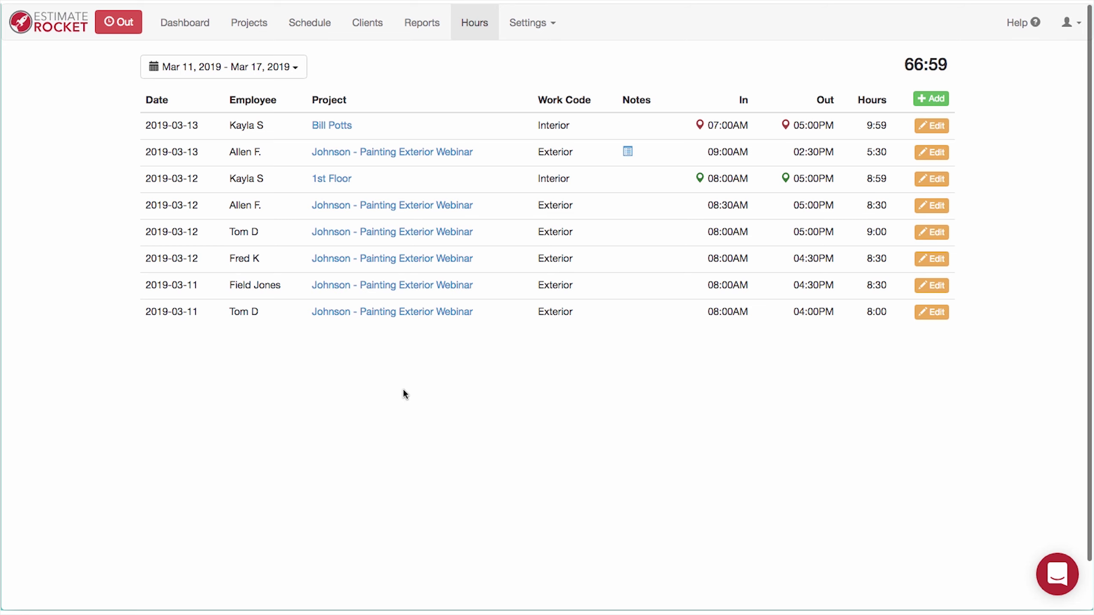
click(392, 205)
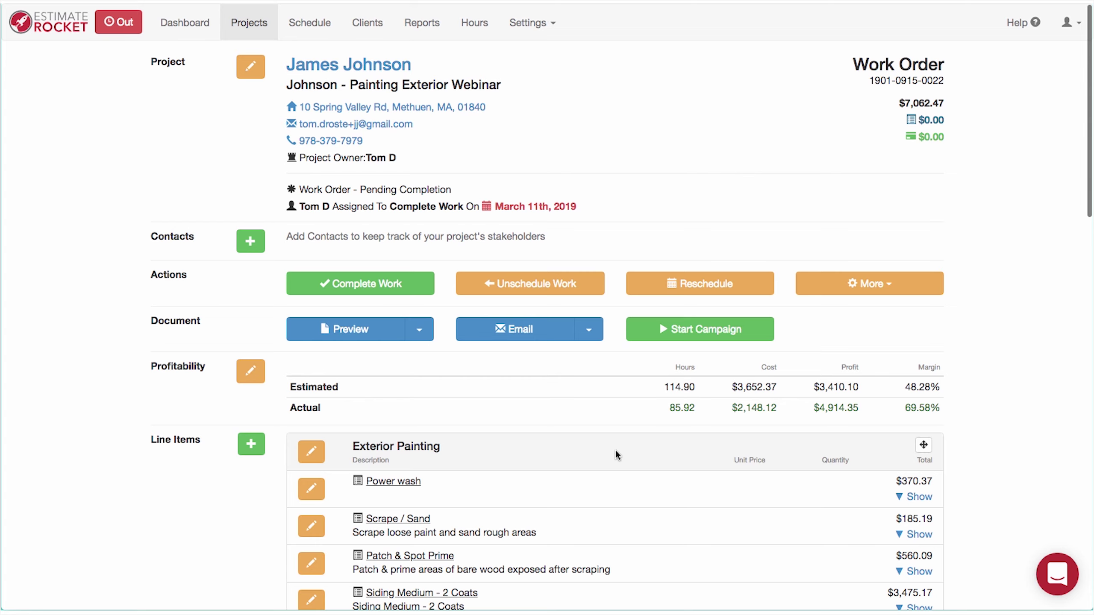
- Open a new Expense form dated 03/13/2019 from the project's Expenses section
scroll(615, 450, down, 15)
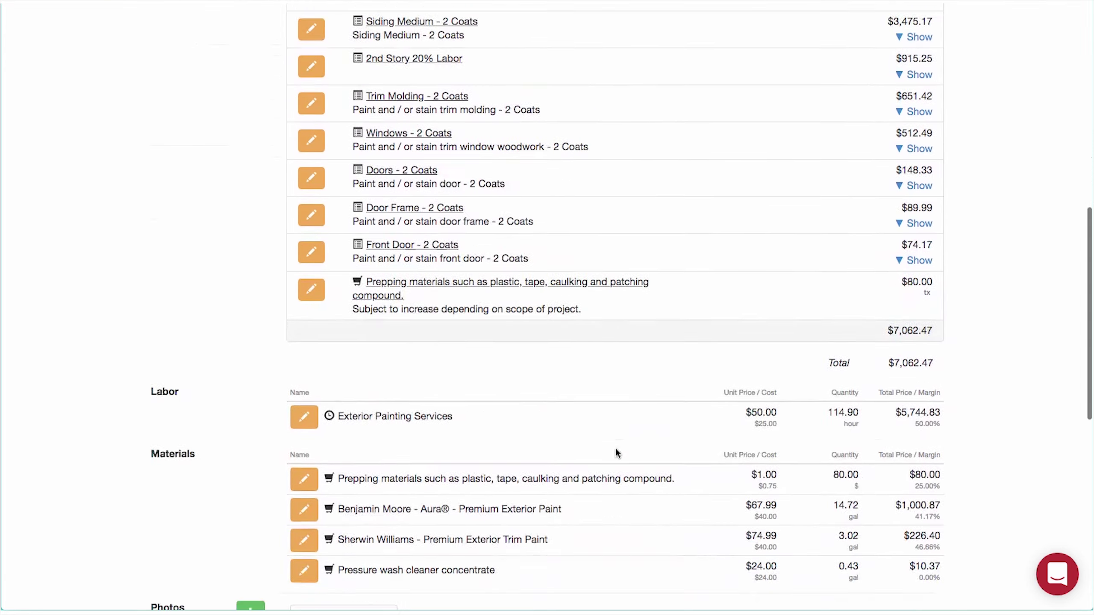
scroll(615, 452, down, 2)
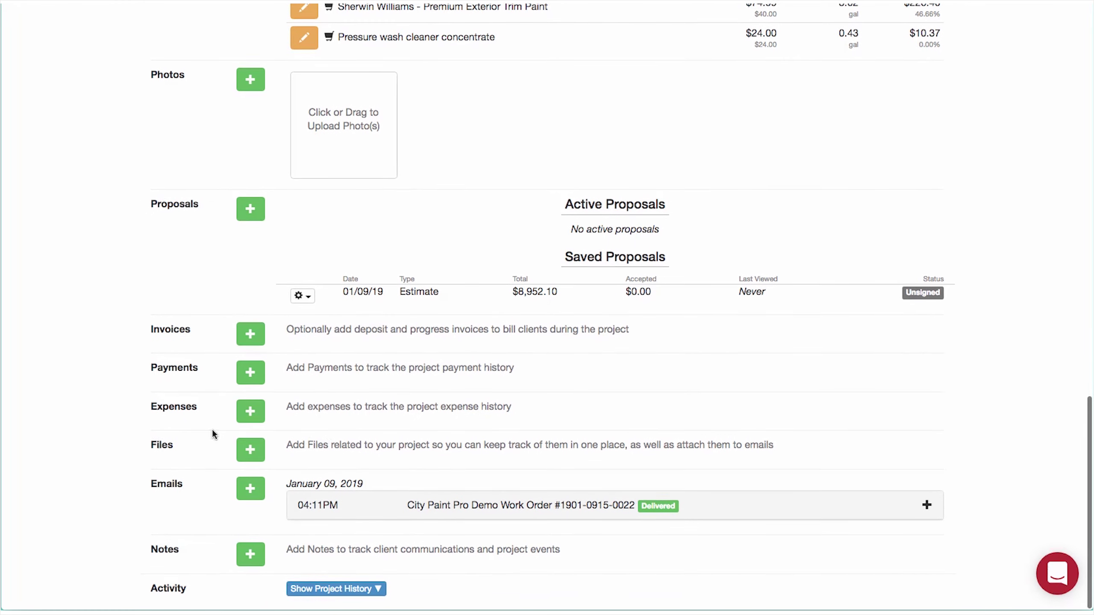
click(250, 415)
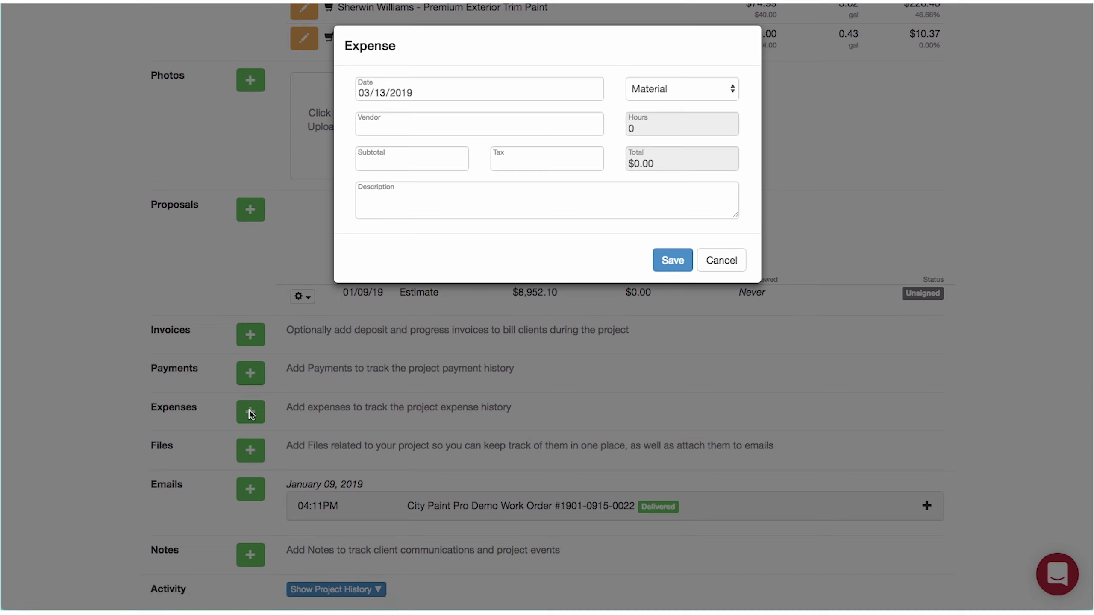
- Save a $250 Benjamin Moore Paint Store expense described 'Paint for the project'
click(371, 123)
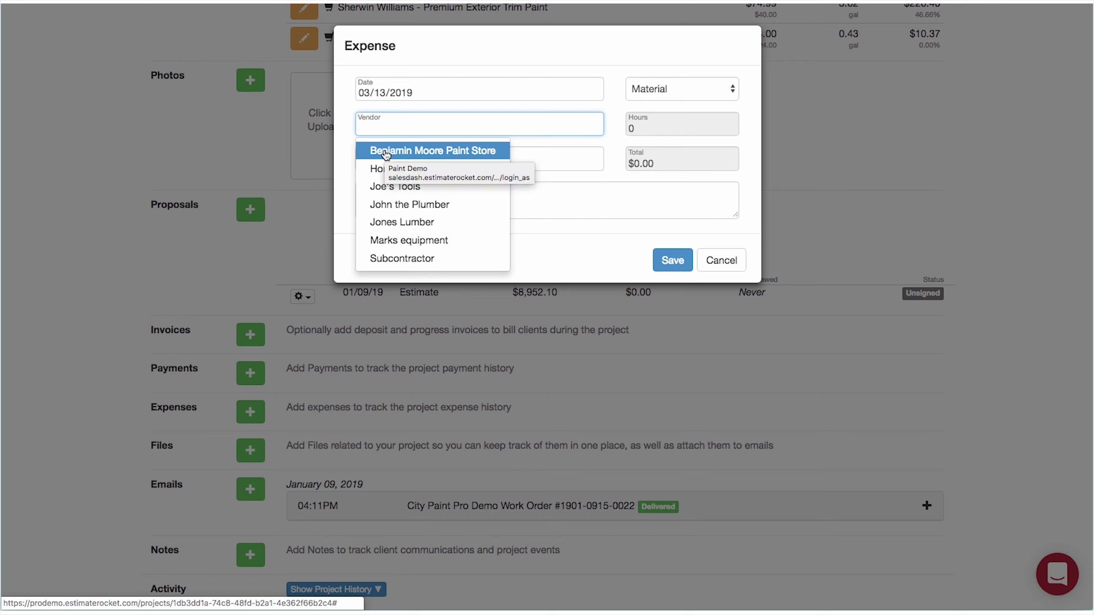
click(385, 152)
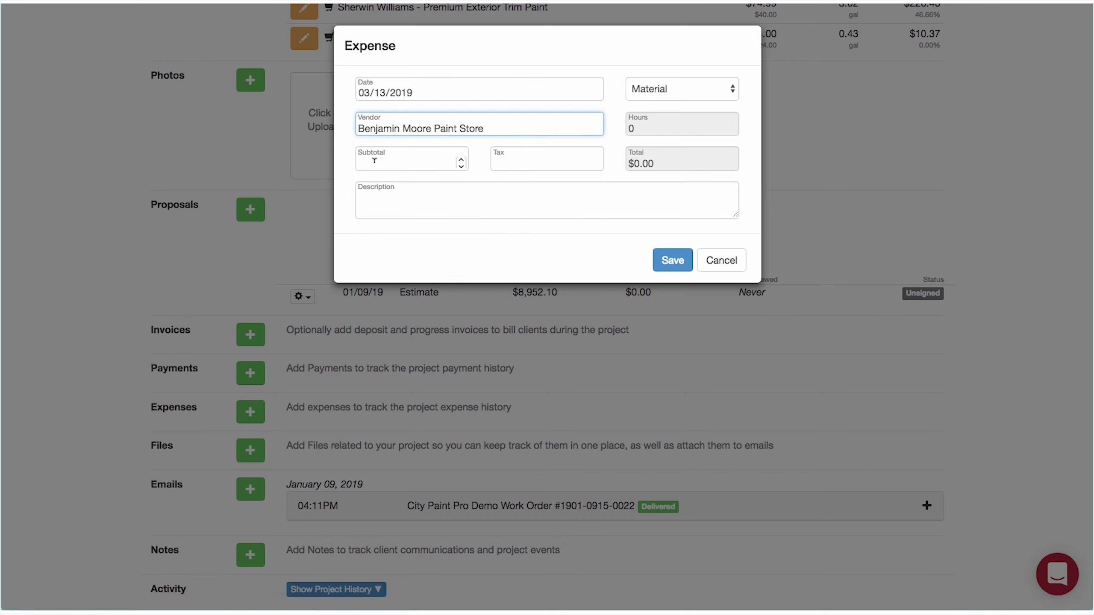
click(375, 160)
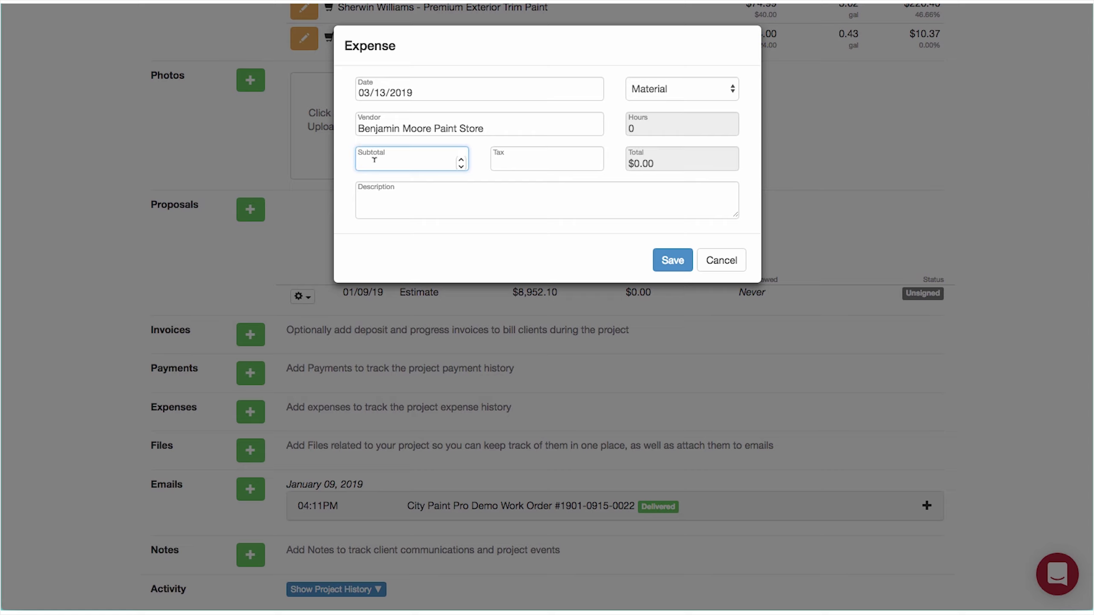
text(250)
key(Tab)
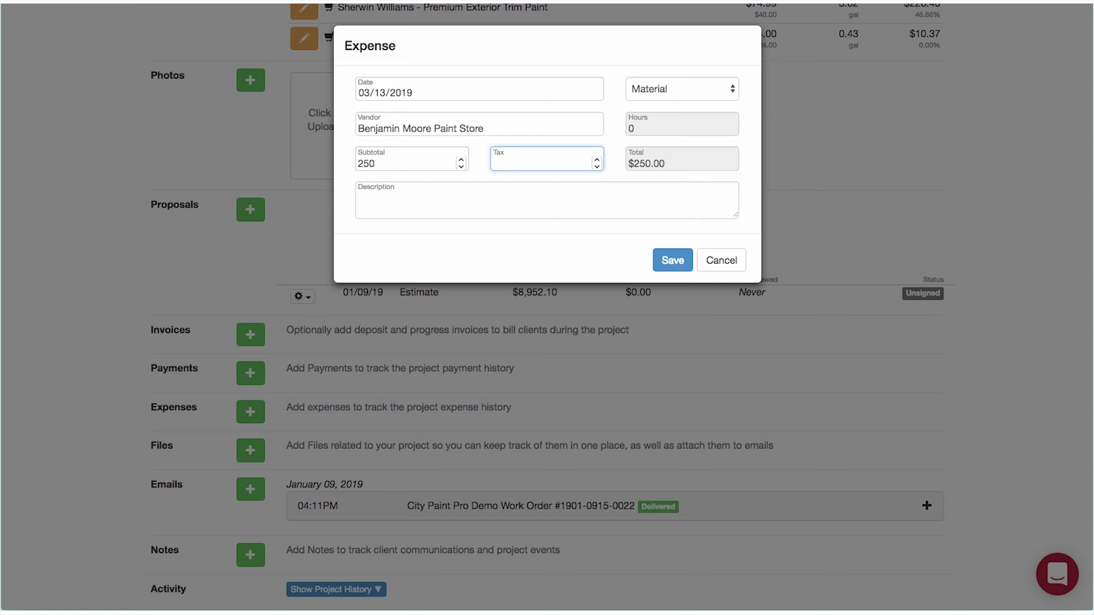
click(379, 194)
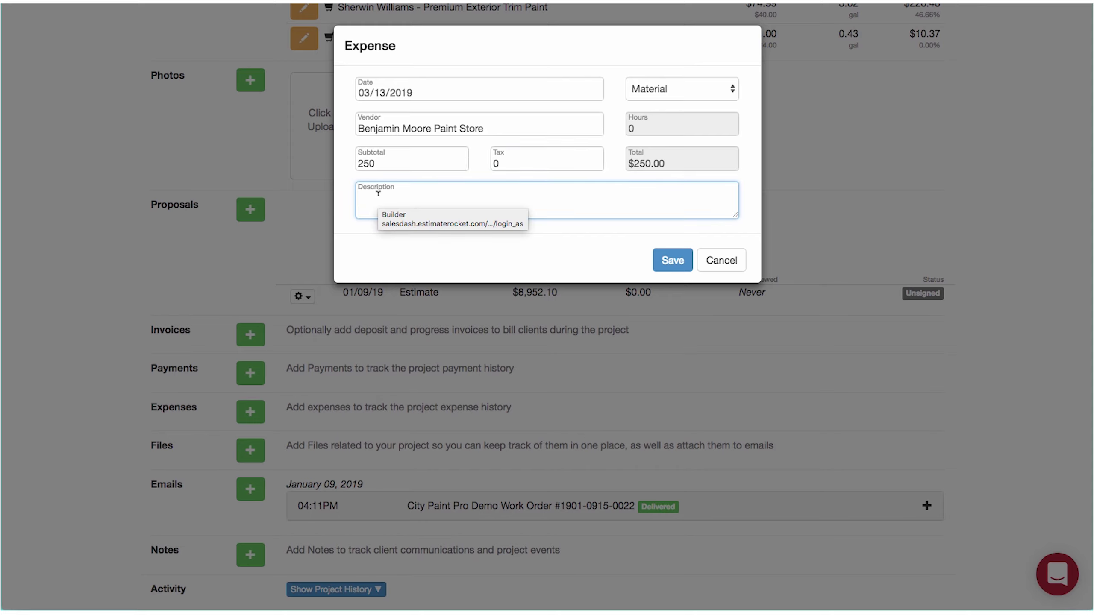
text(Paint for the )
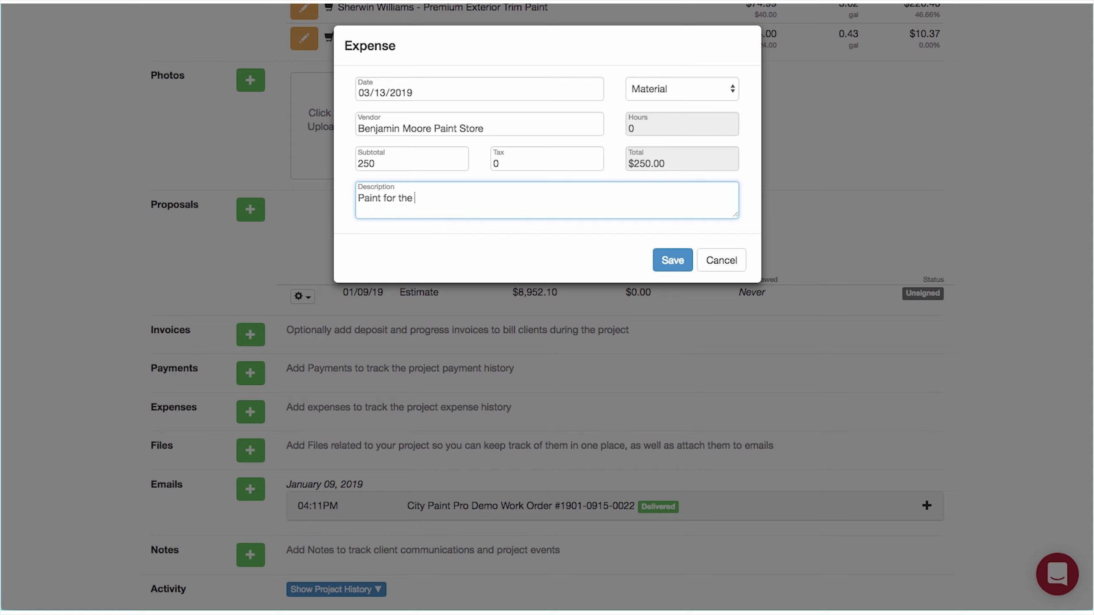
text(project)
click(674, 263)
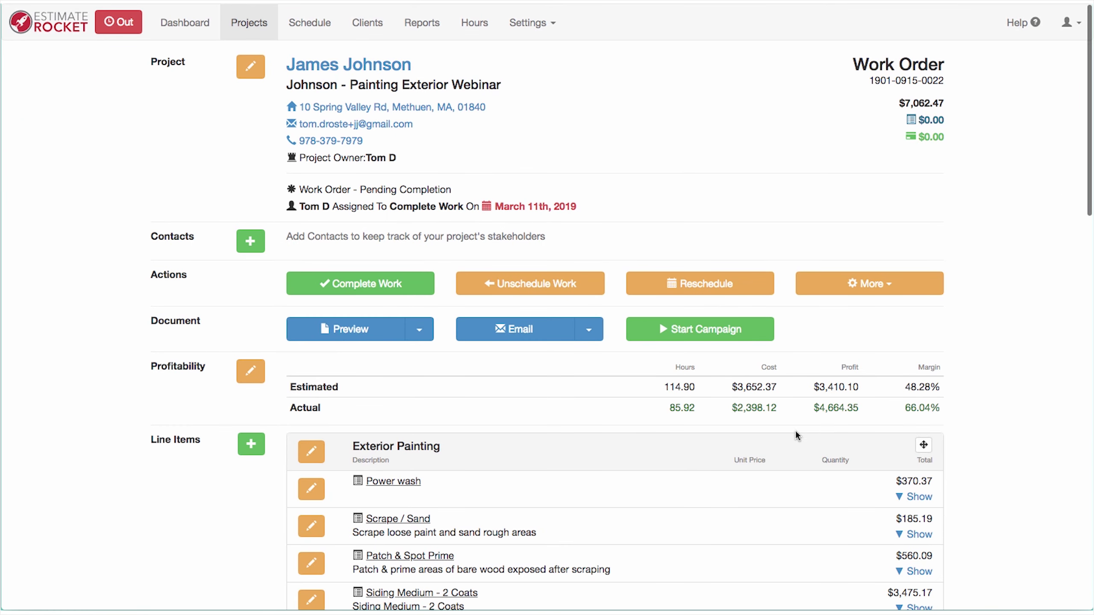
- Check the Profitability breakdown shows $250 expense materials, cancel it, and scroll to Expenses
scroll(762, 420, down, 3)
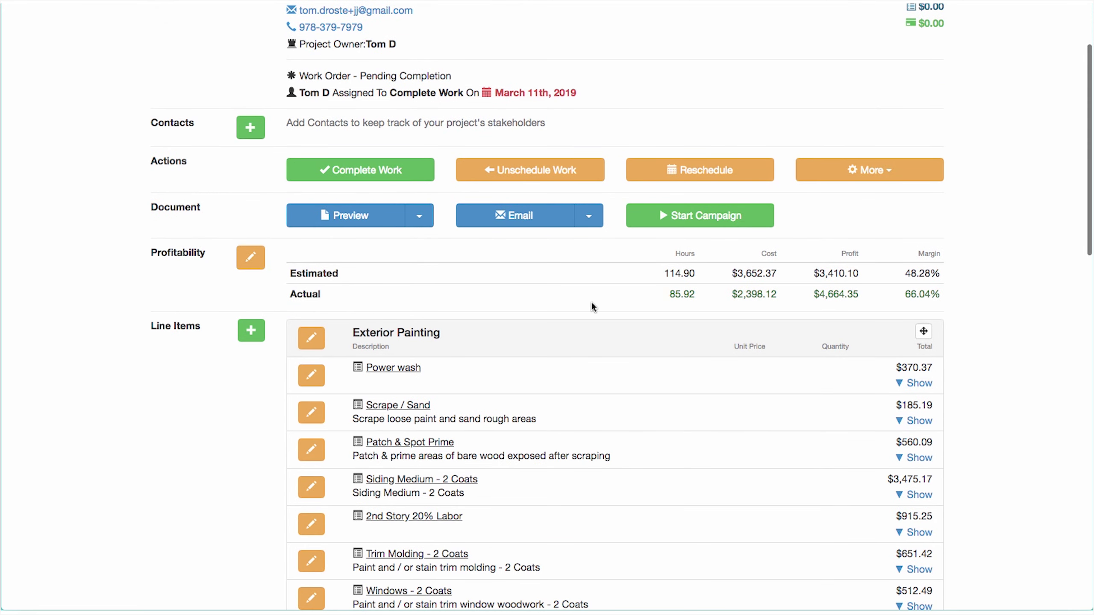
click(250, 260)
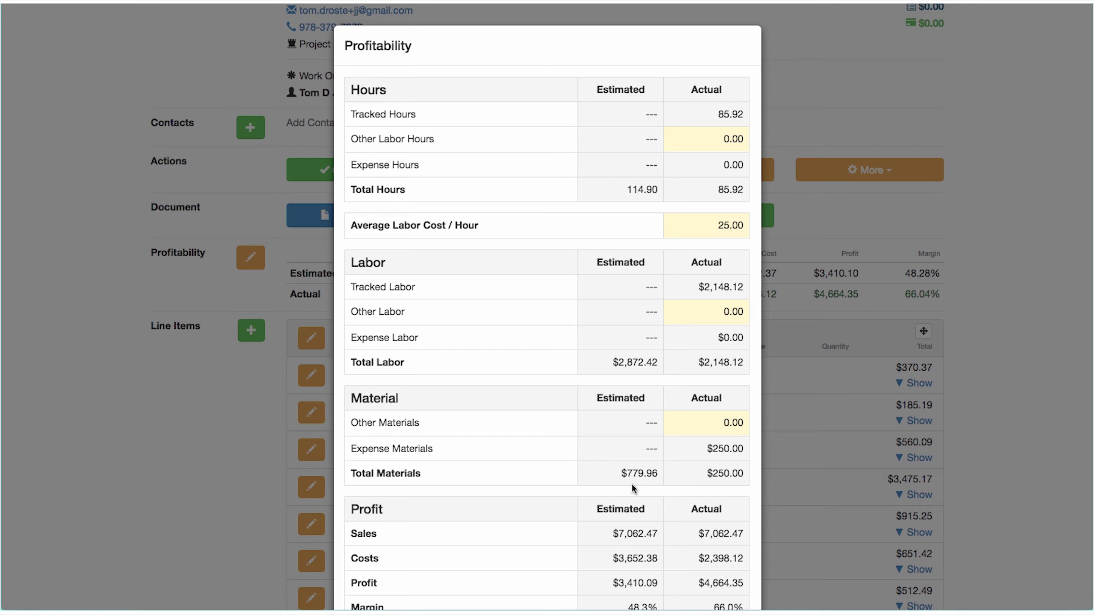
scroll(486, 482, down, 4)
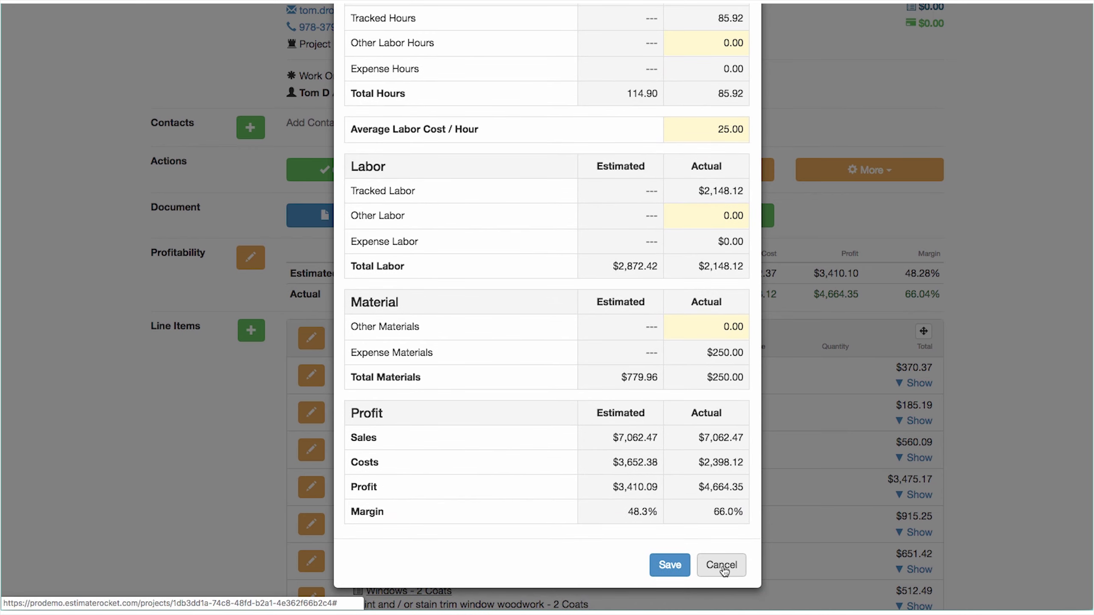
click(726, 568)
scroll(343, 508, down, 10)
scroll(226, 498, down, 15)
scroll(229, 463, down, 1)
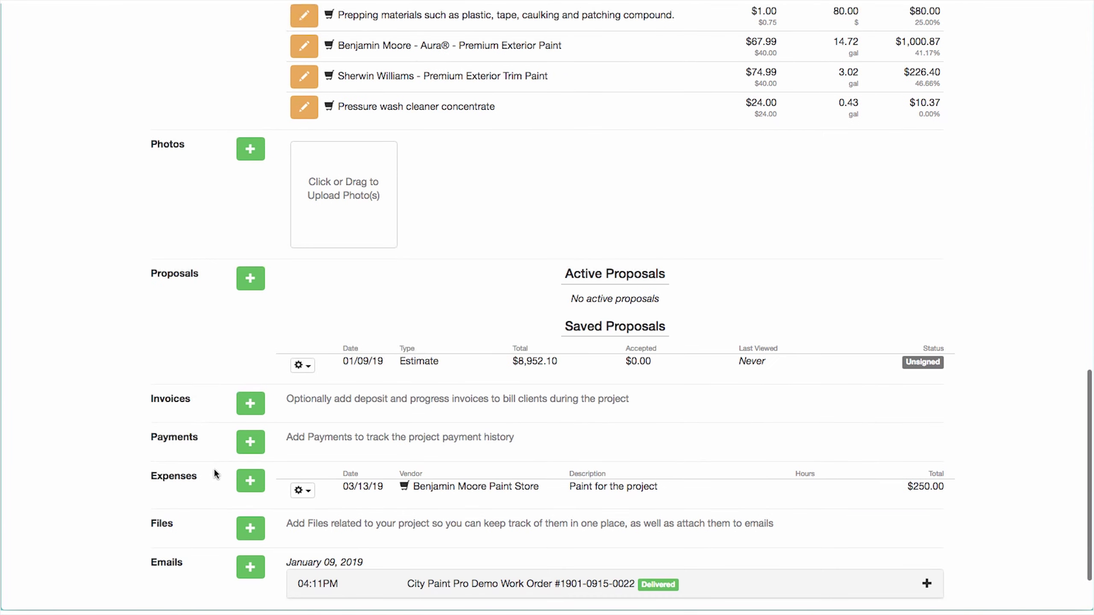
- Save a new $45 Joe's Tools expense described 'Required tools for project'
click(255, 483)
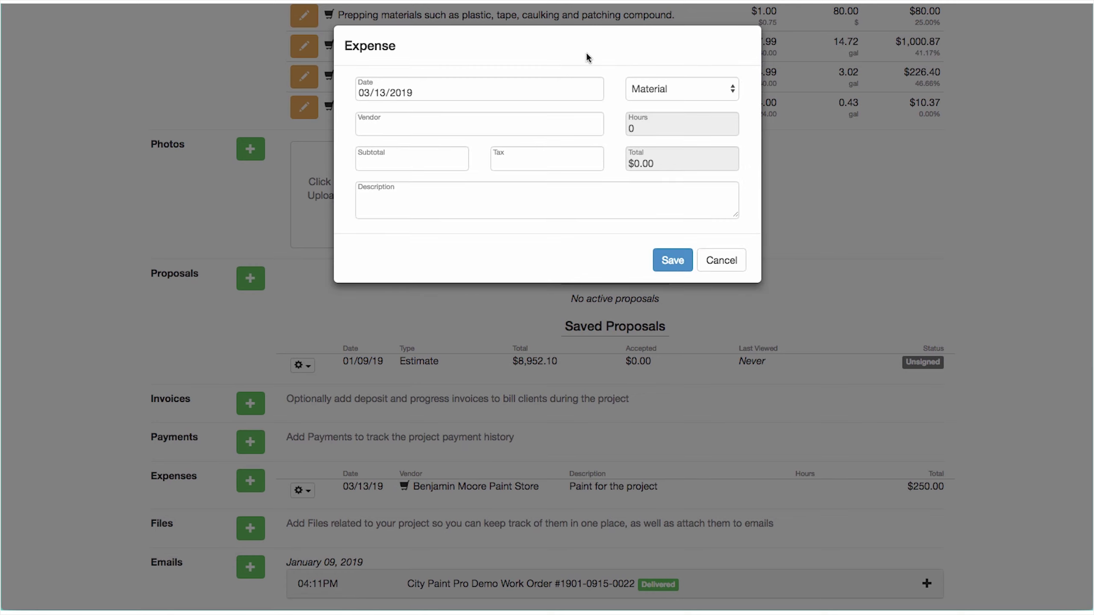
click(405, 126)
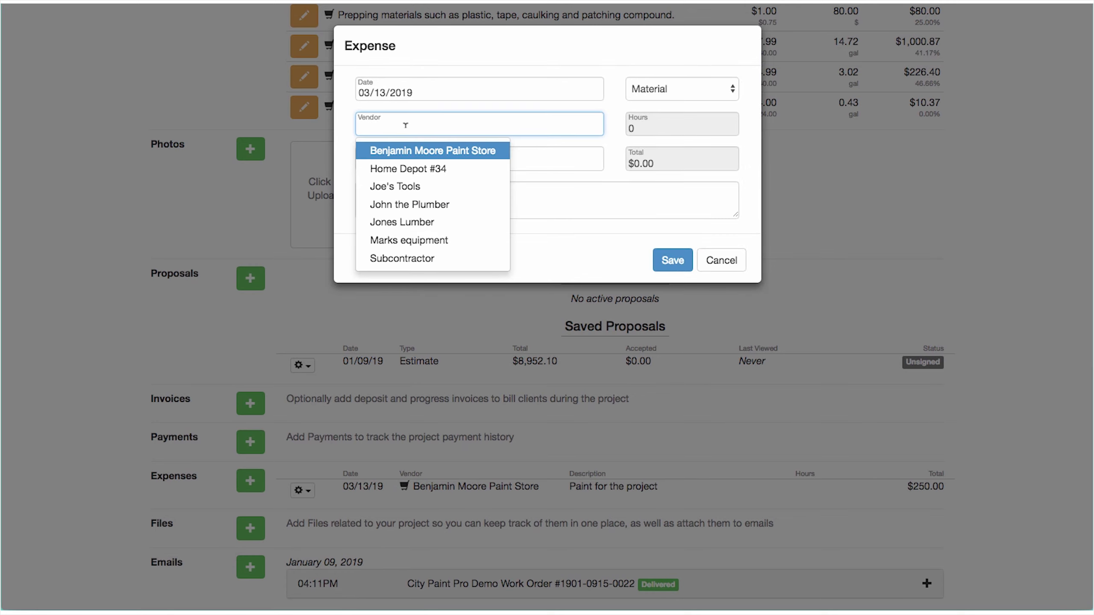
click(396, 188)
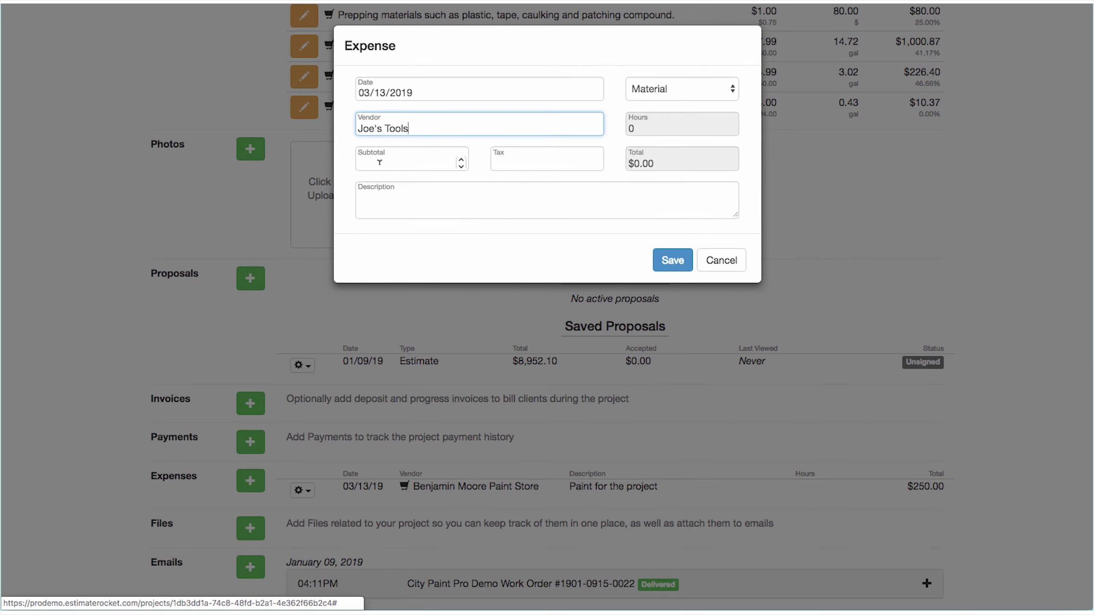
click(381, 160)
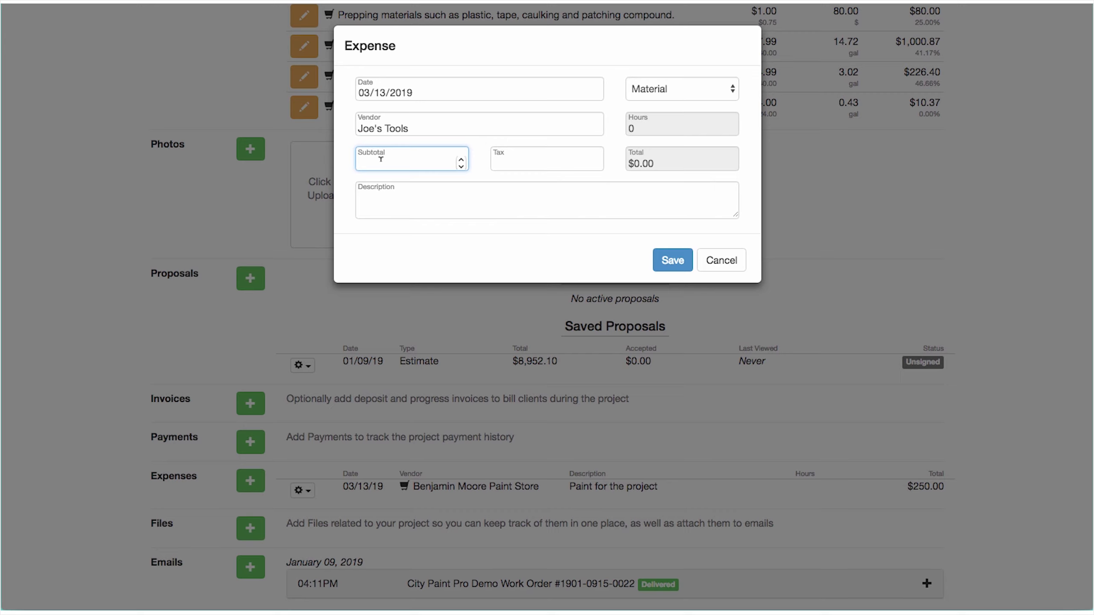
text(45)
click(395, 199)
text(Required )
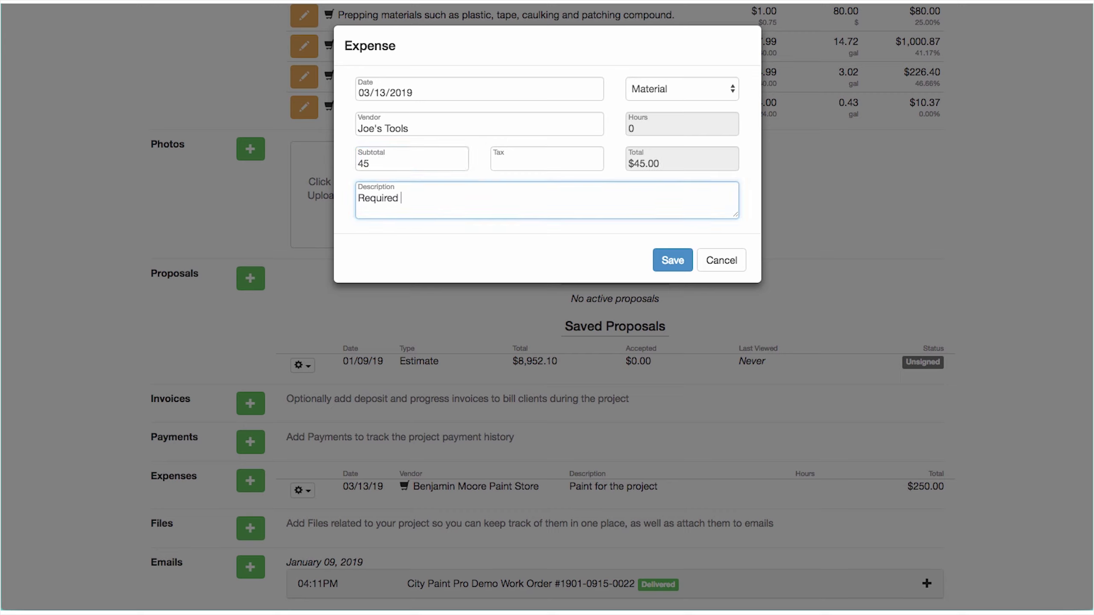
text(tools for project)
click(675, 258)
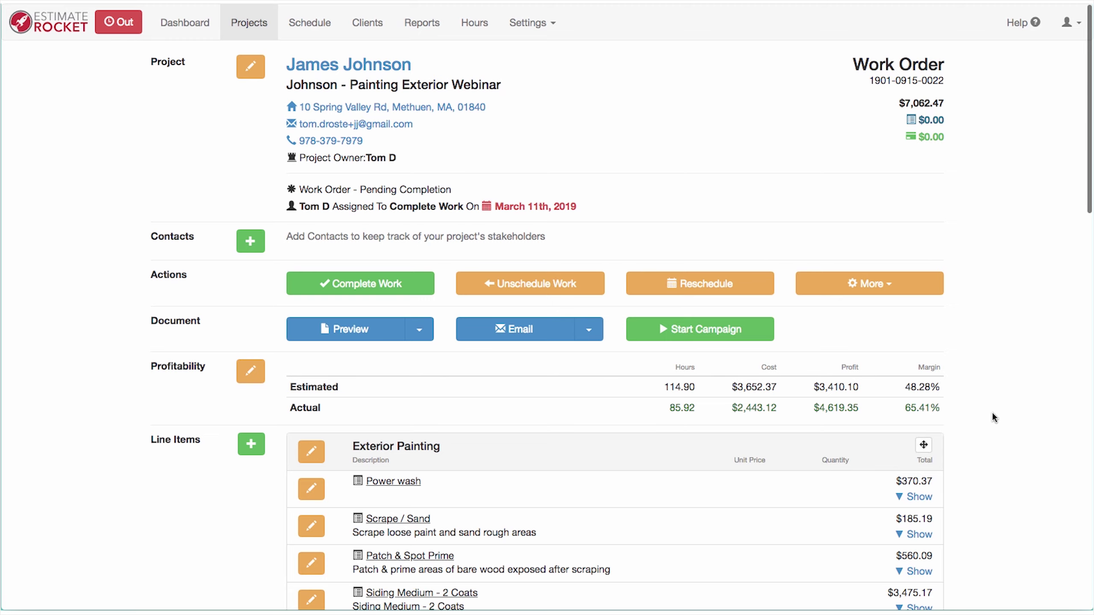
- Scroll down to check the updated Profitability row with the $2,443.12 actual cost
scroll(995, 388, down, 1)
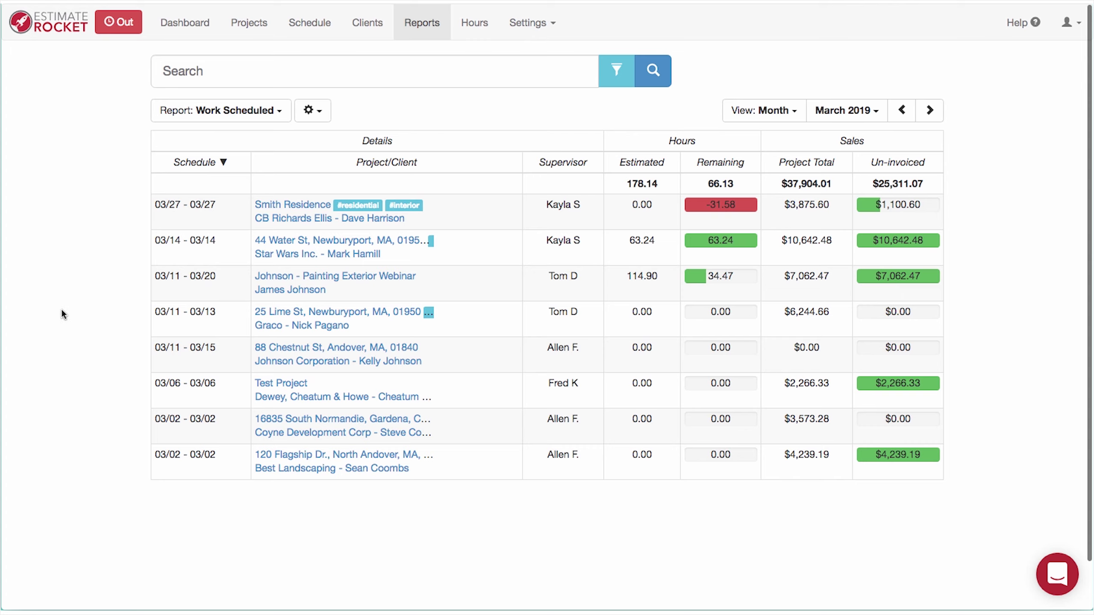
click(281, 115)
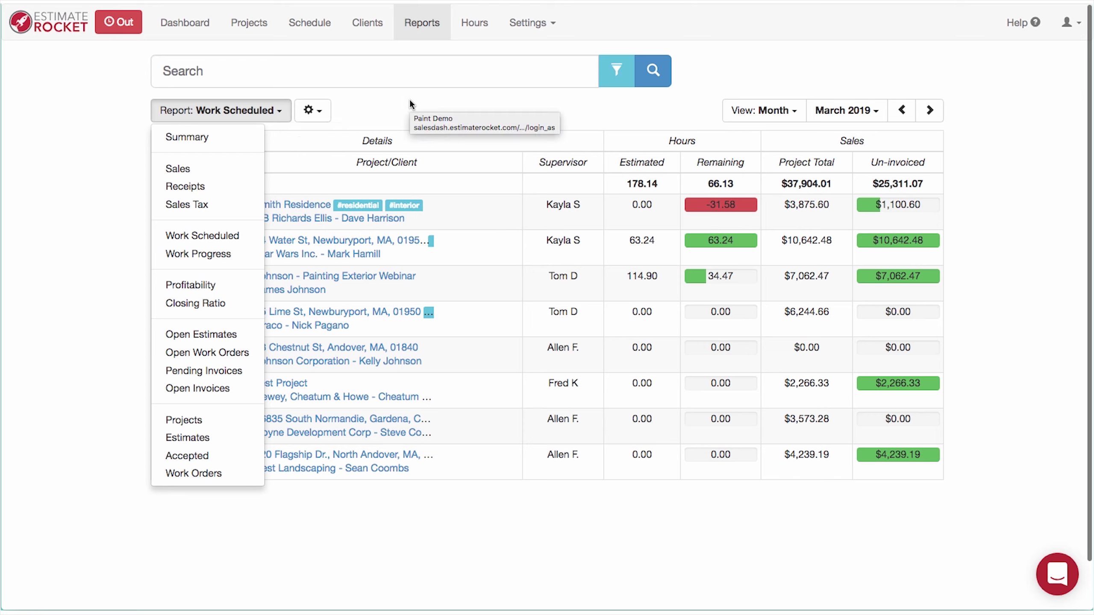
click(38, 168)
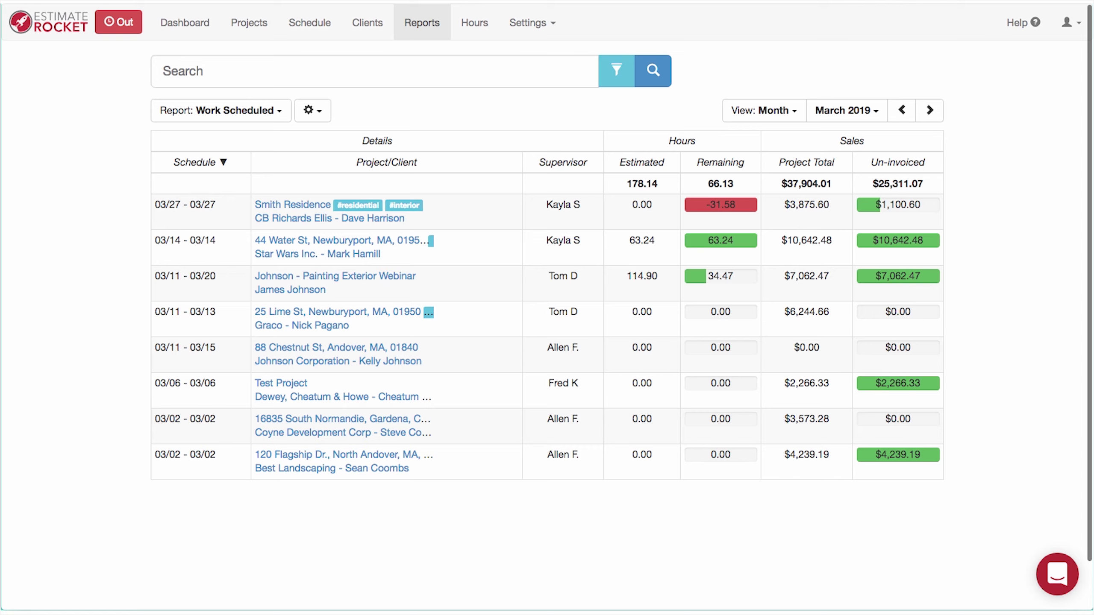
- Switch to the Work Progress report of estimated and remaining hours, costs and sales per project
click(275, 113)
click(201, 255)
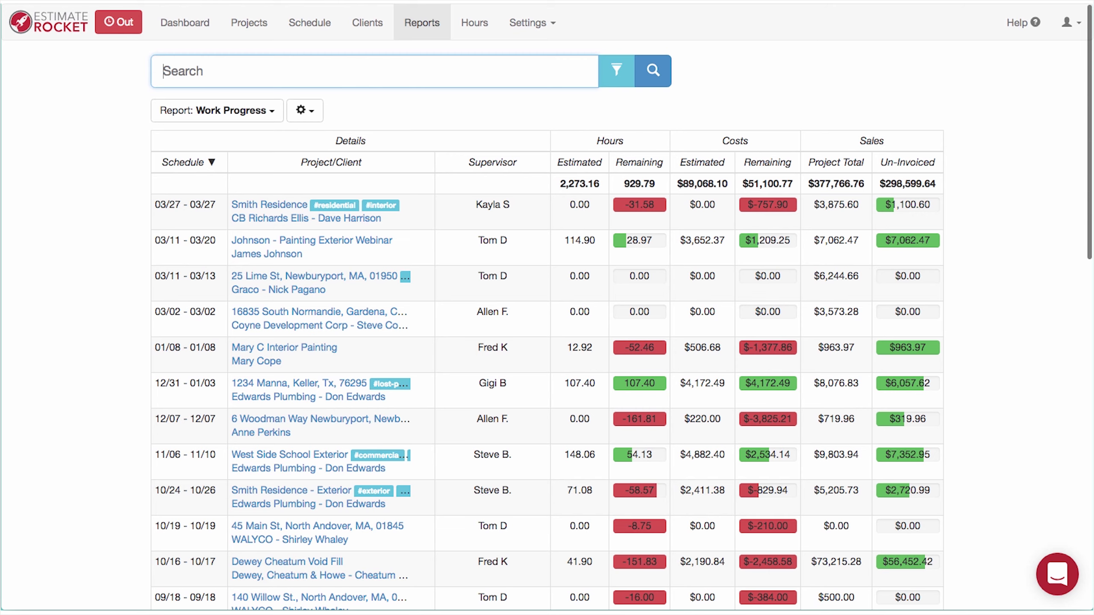
click(957, 88)
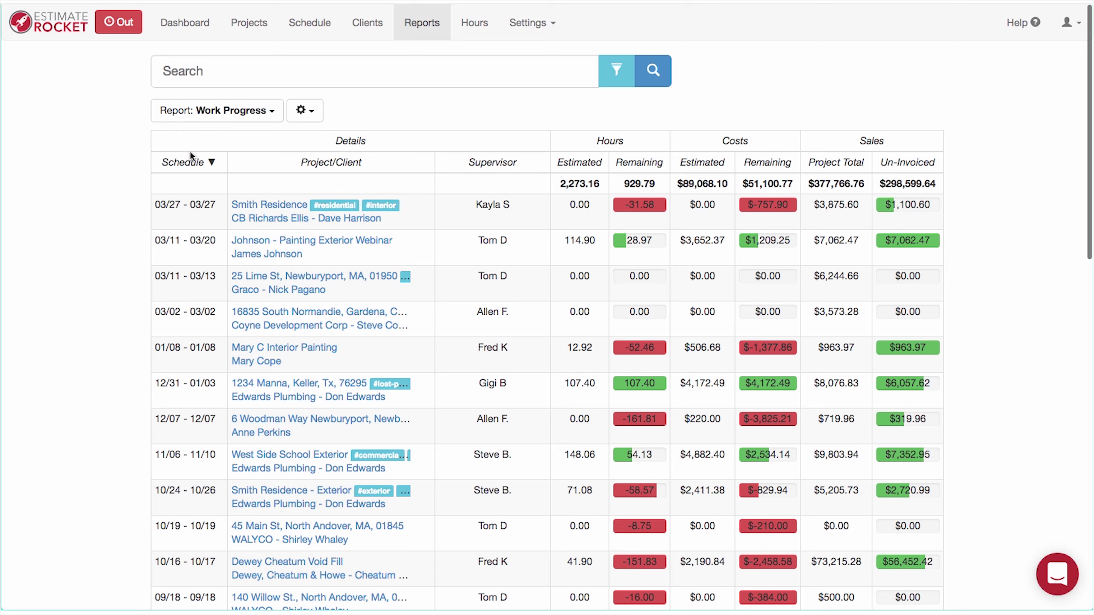
- Go from the Work Scheduled report to the March 2019 Profitability report
click(237, 114)
click(194, 236)
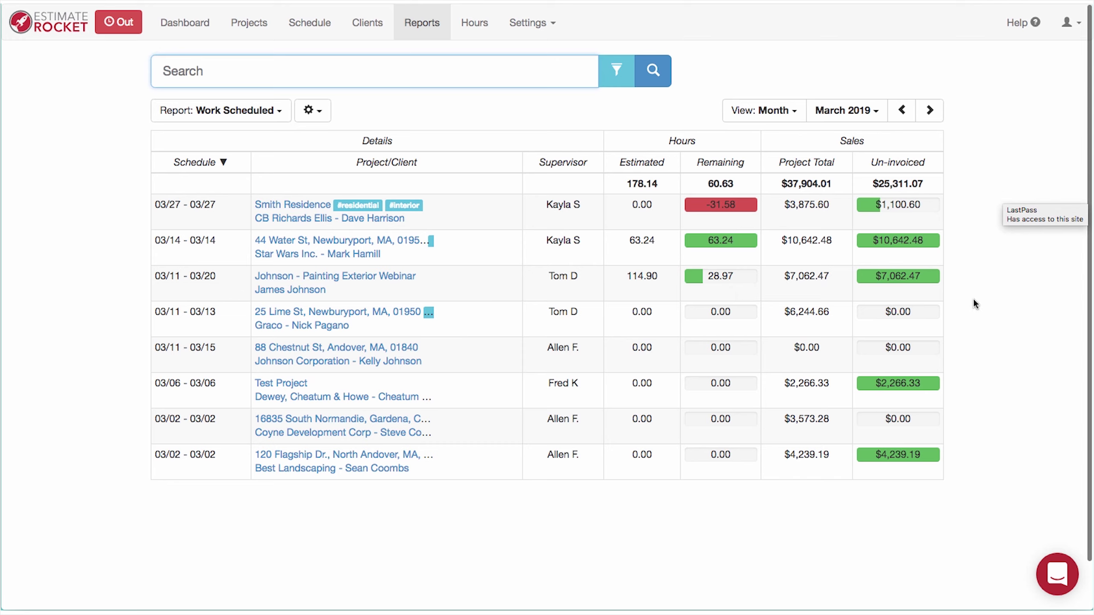
click(998, 284)
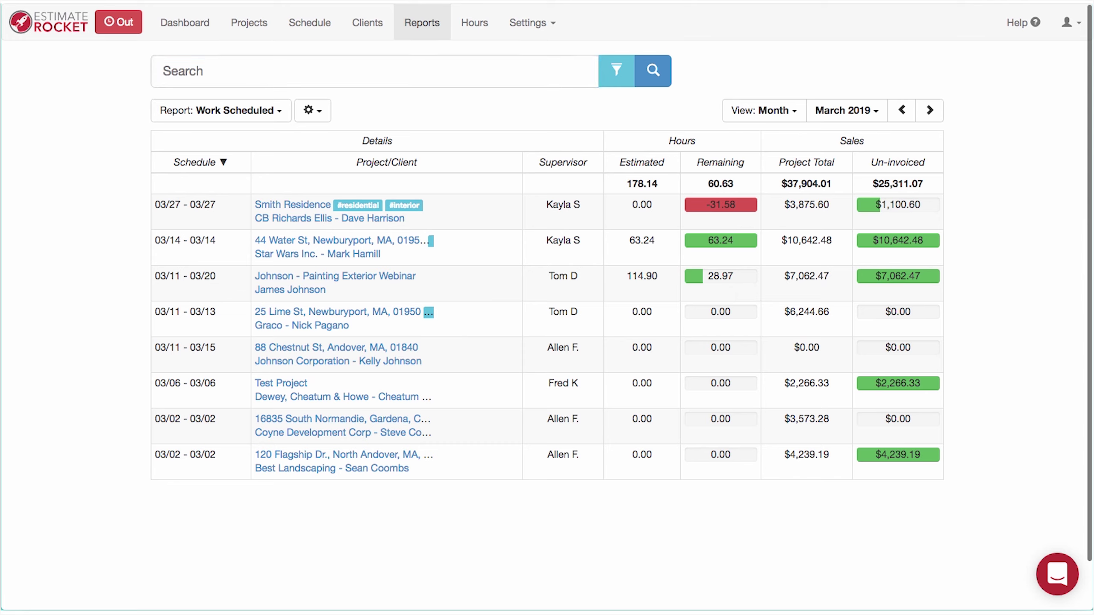
click(225, 113)
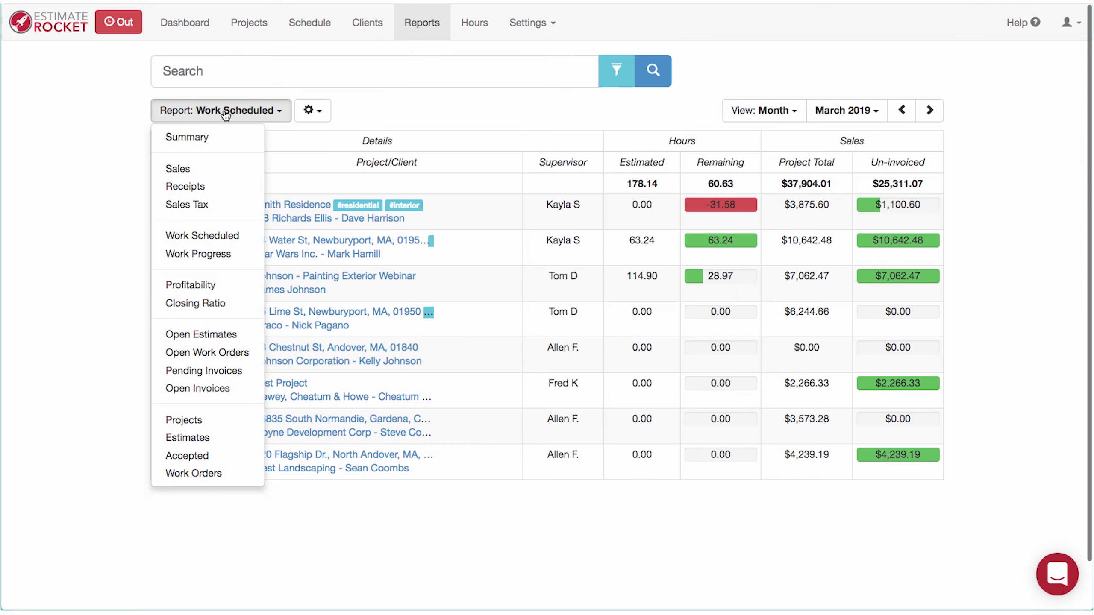
click(202, 286)
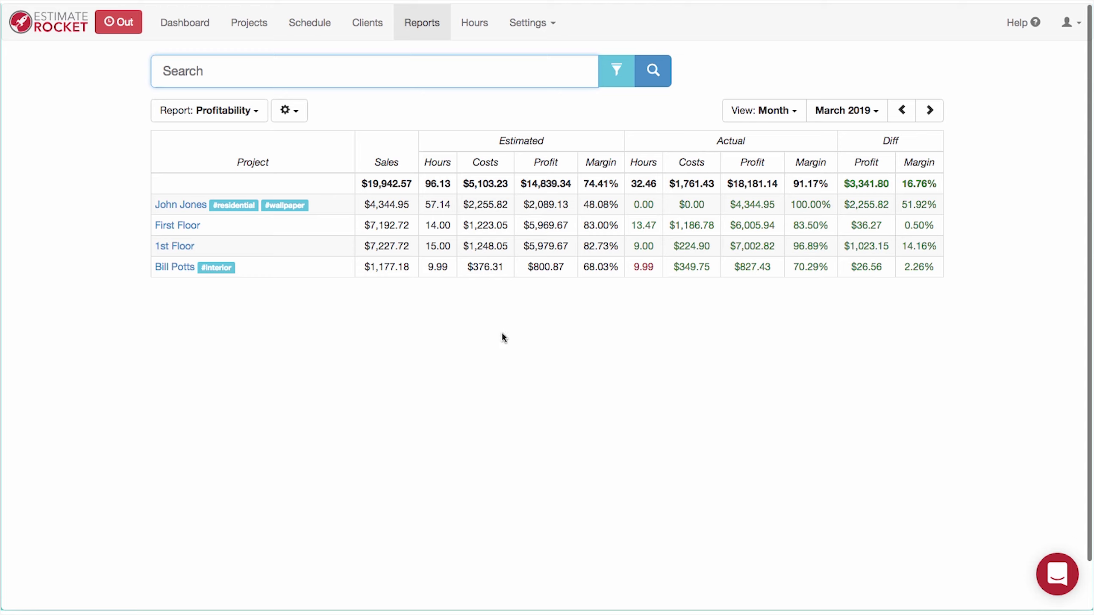
- Change the Profitability report period from Month to Year for all of 2019
click(791, 112)
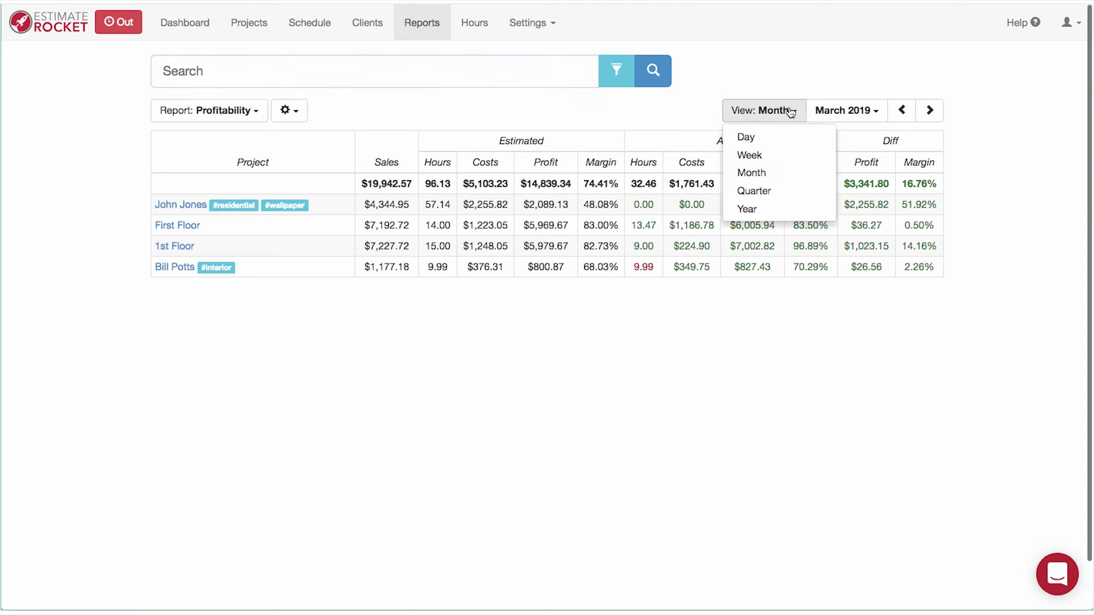
click(754, 210)
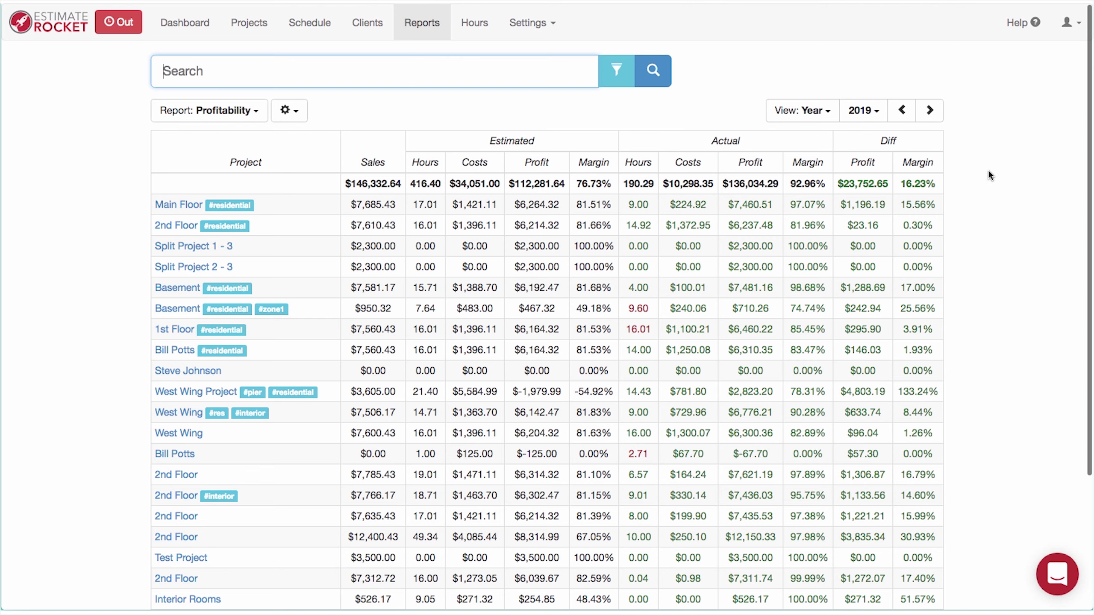
- Sort the 2019 report by Actual Margin, ending with the 0.00% projects first
click(807, 162)
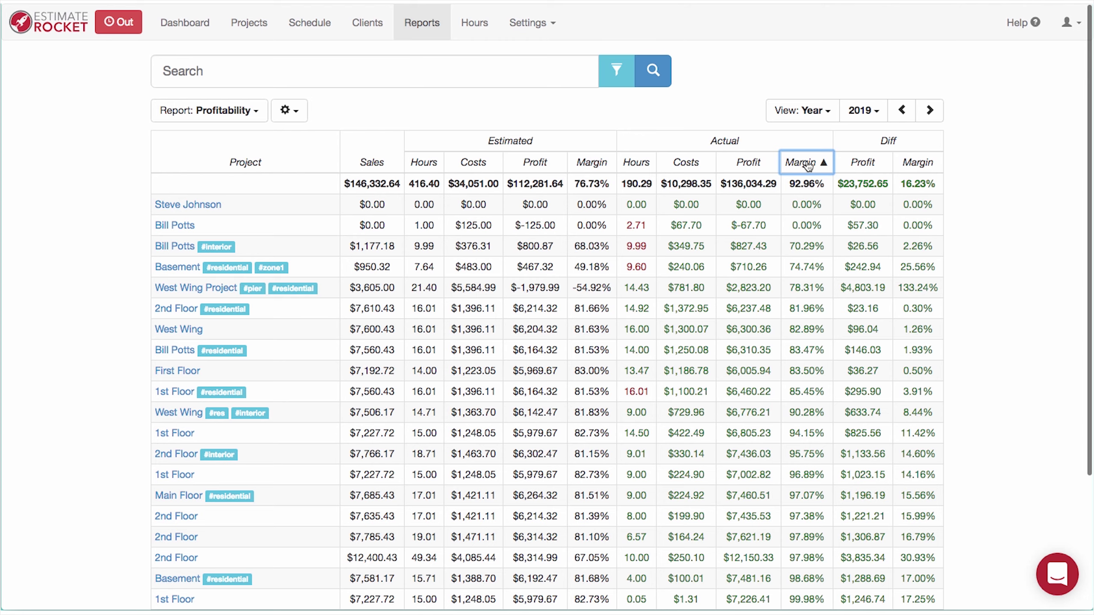
click(807, 162)
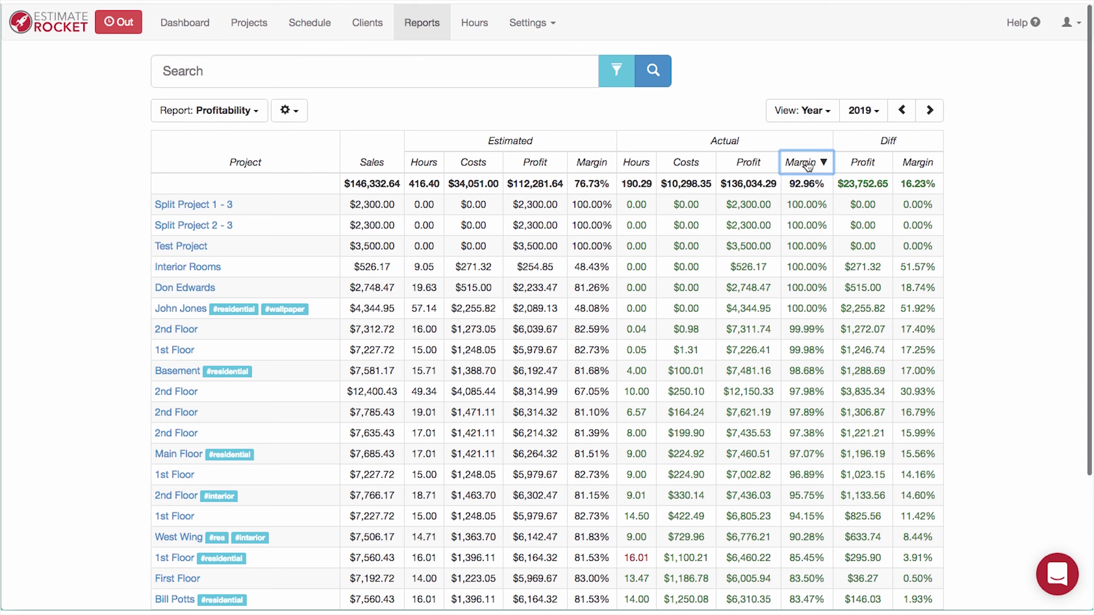
click(808, 166)
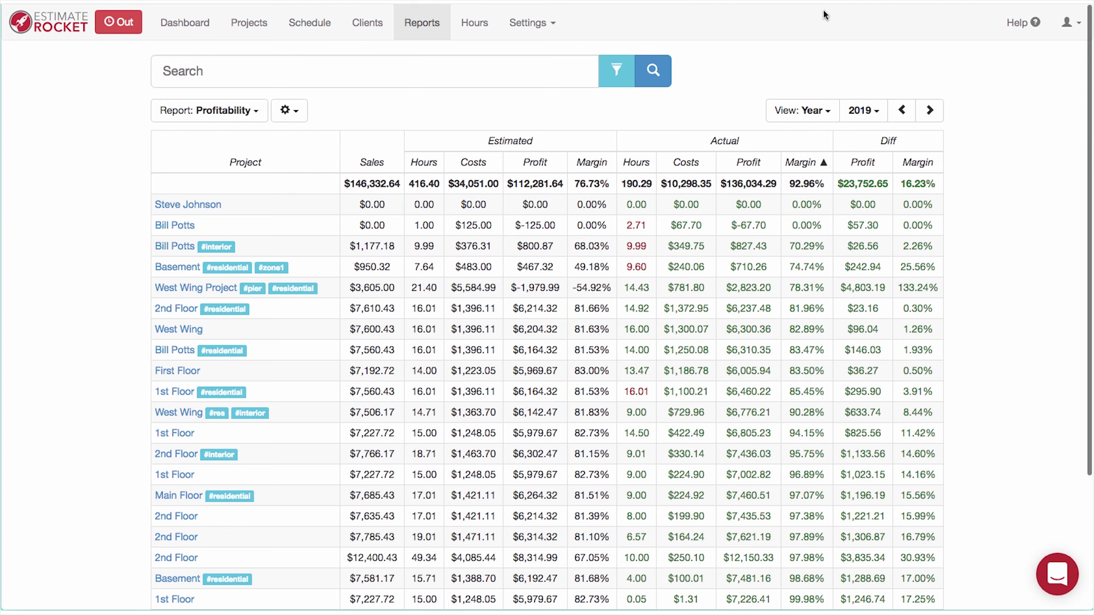
- Open the 2nd Floor project and view its profitability breakdown, closing it without saving
click(169, 308)
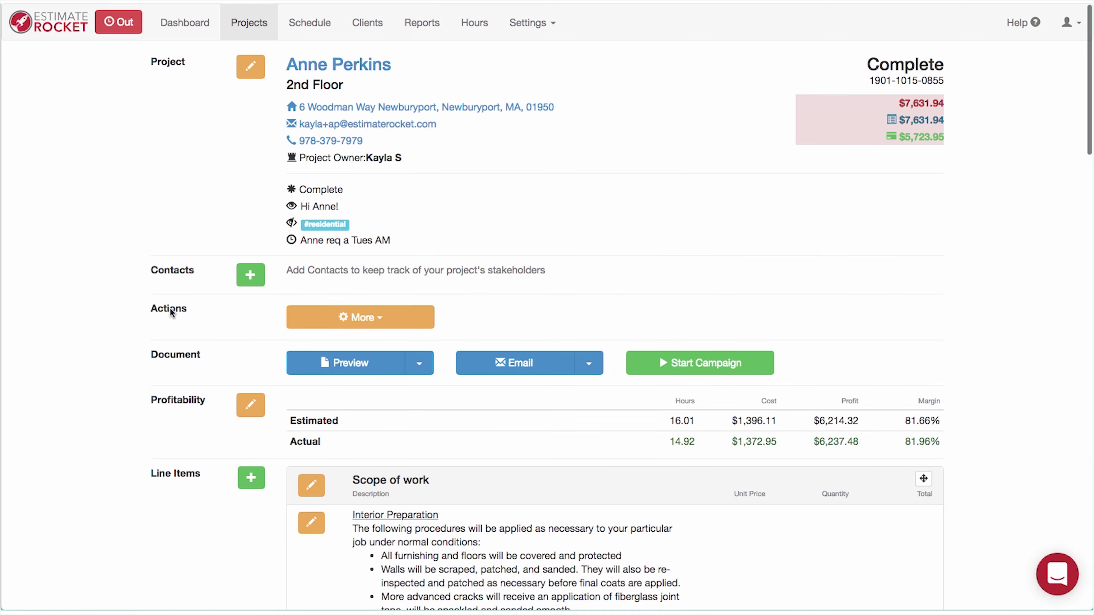
scroll(170, 307, down, 6)
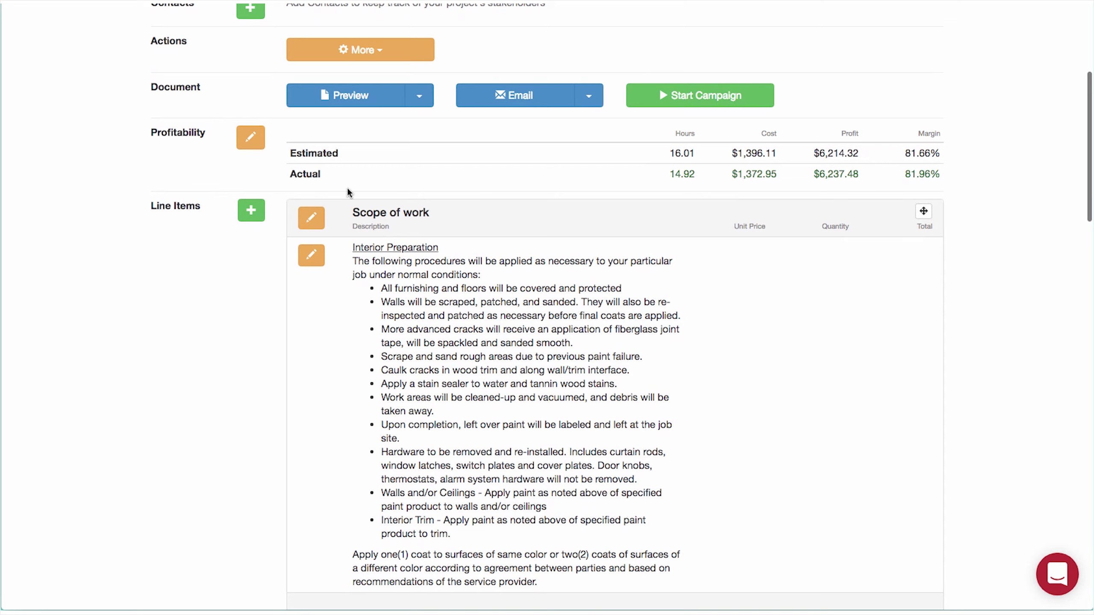
click(251, 138)
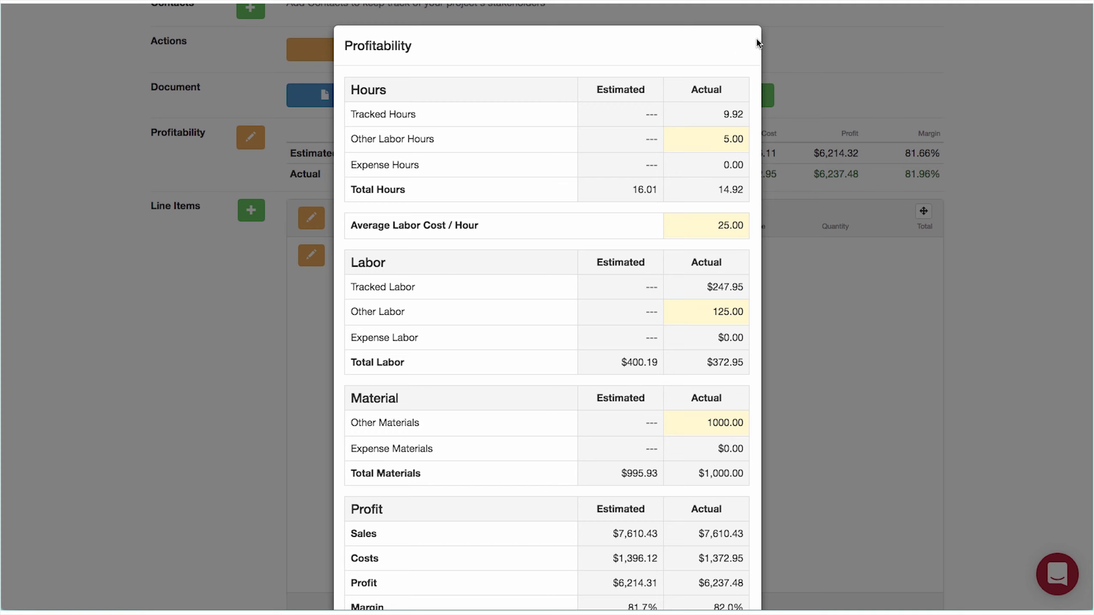
scroll(757, 38, down, 3)
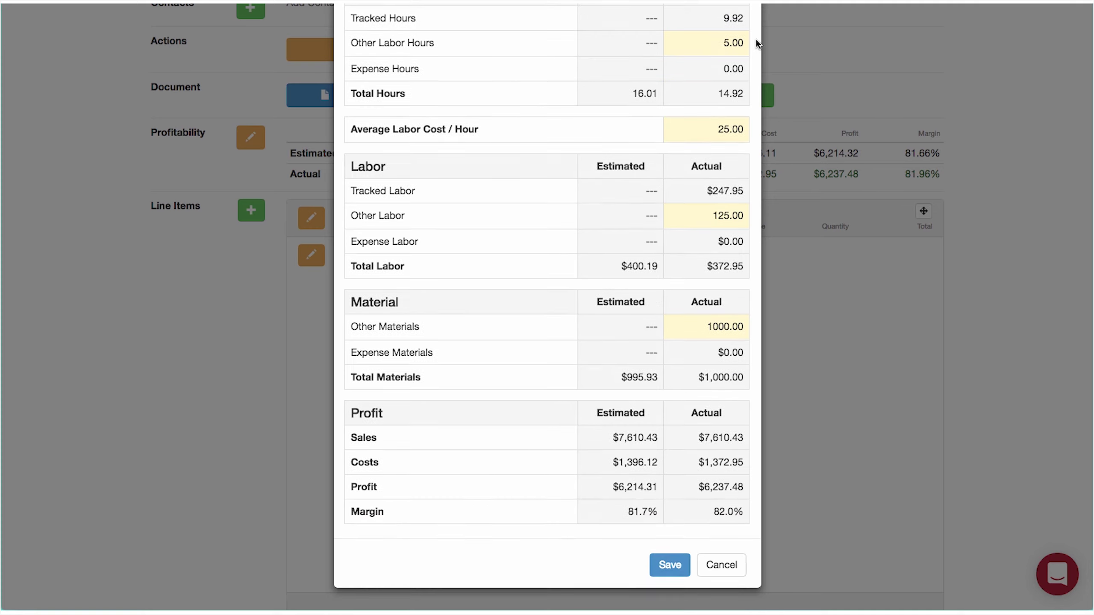
click(725, 573)
scroll(641, 548, down, 20)
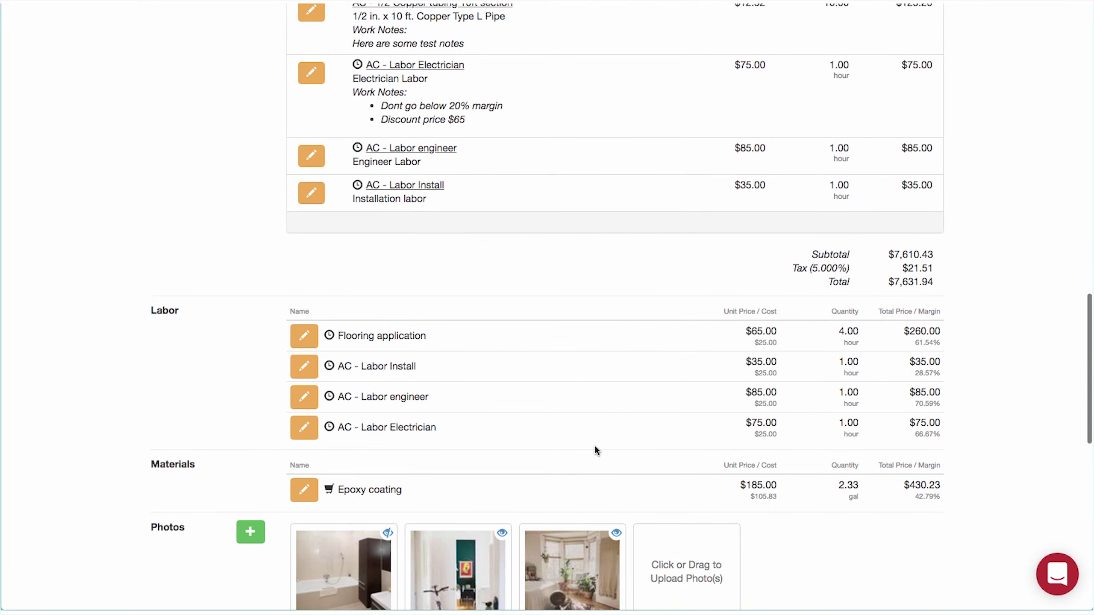
scroll(596, 451, up, 4)
scroll(595, 448, down, 15)
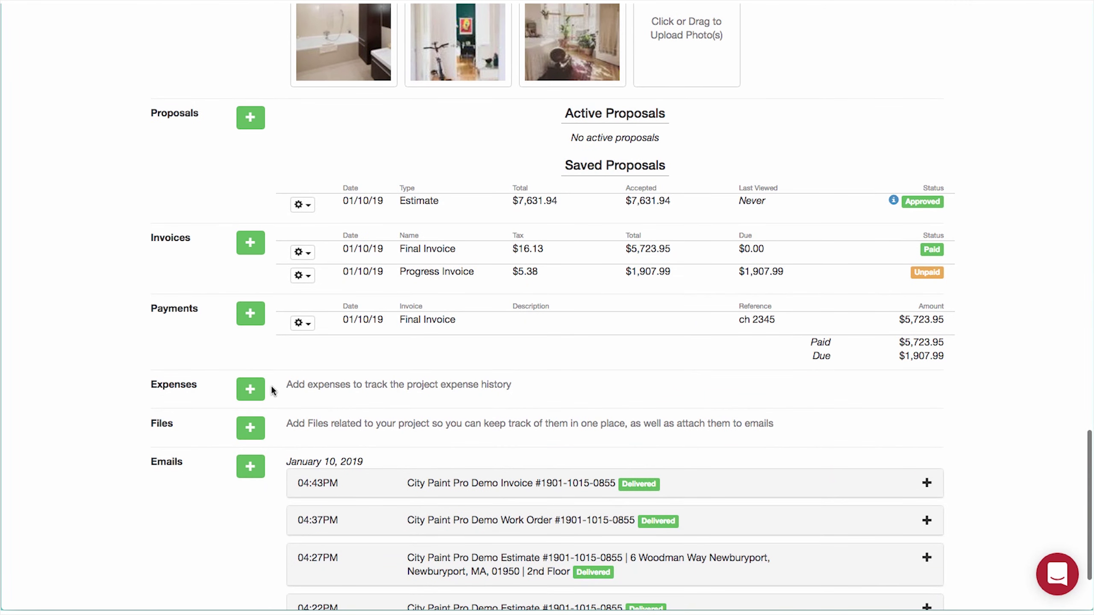
scroll(393, 382, up, 20)
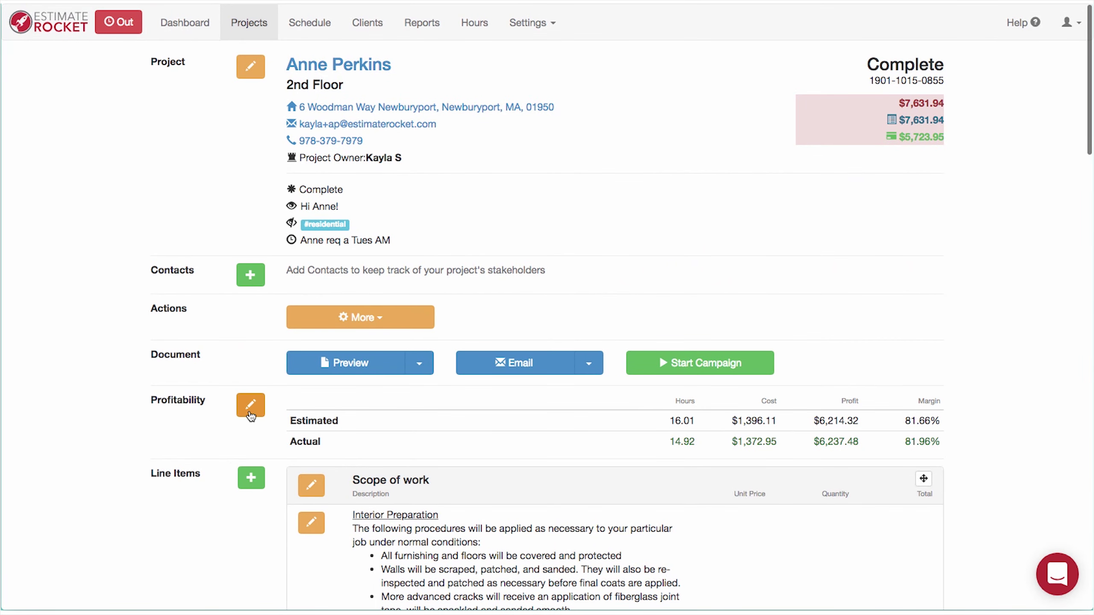
click(251, 407)
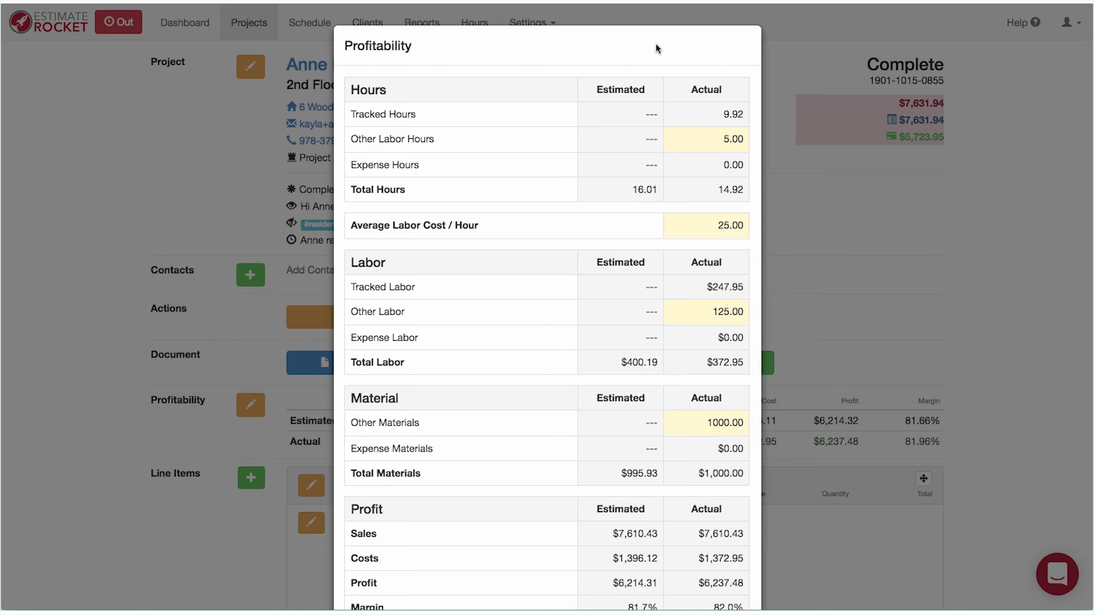
scroll(647, 44, down, 3)
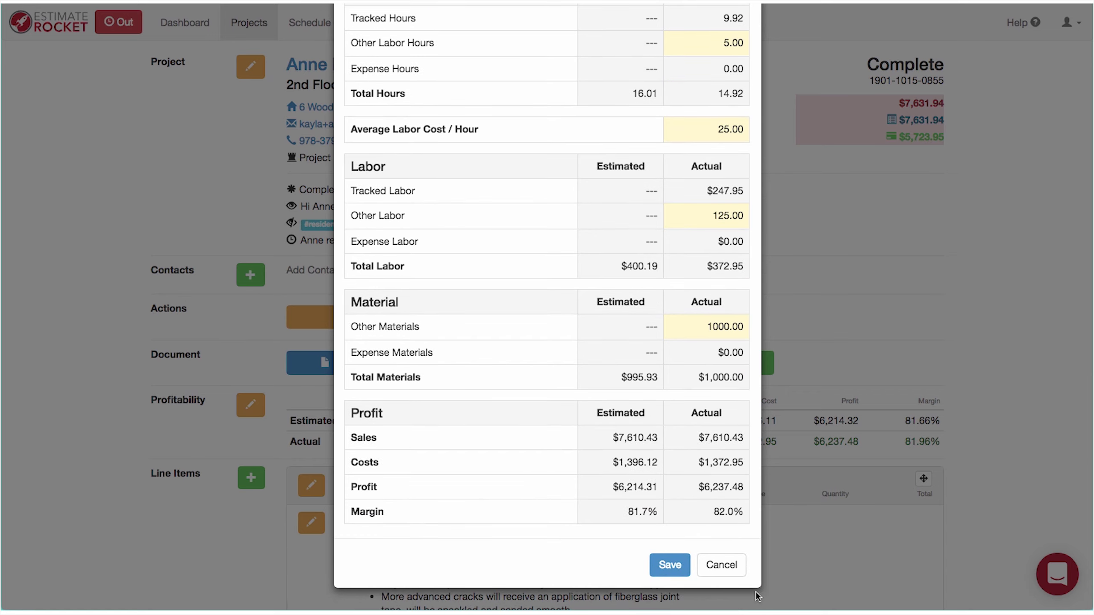
click(725, 565)
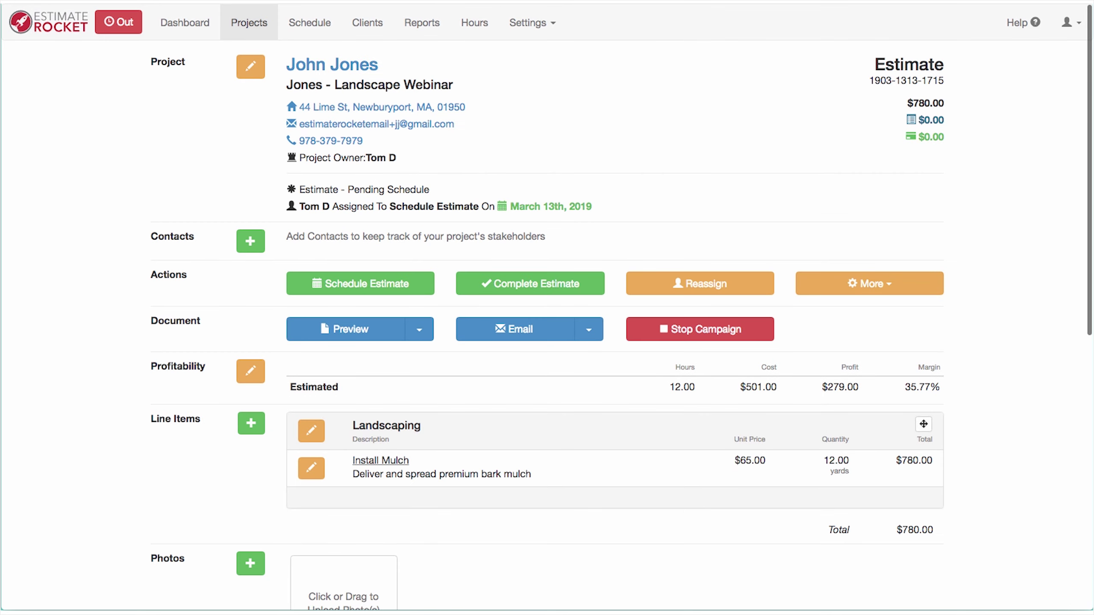
- Add an Install Small Shrub line item with quantity 5, totalling $225.00
scroll(524, 529, down, 6)
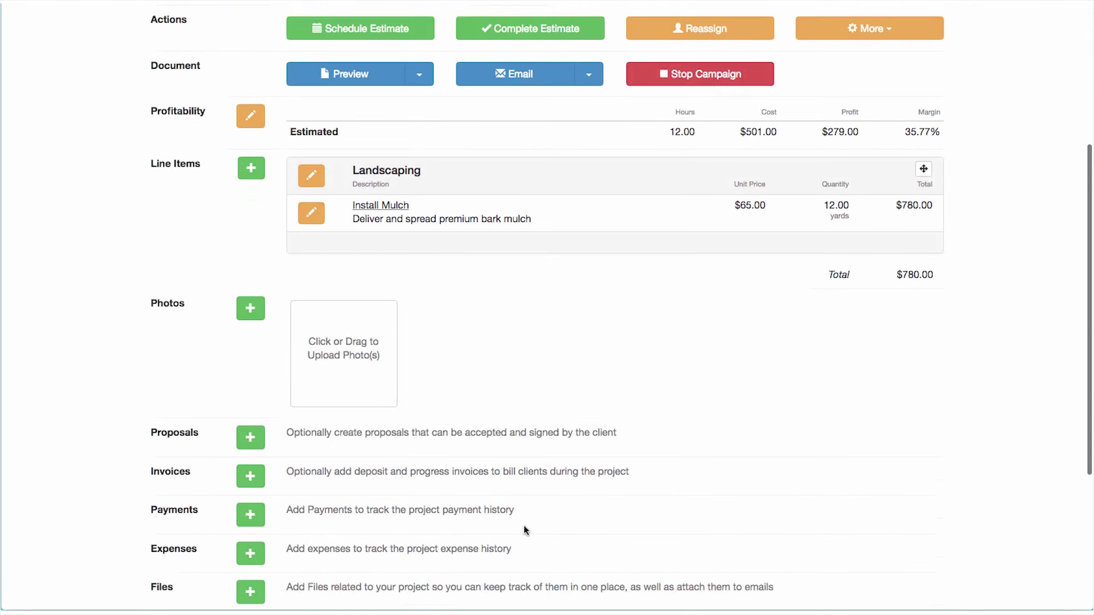
scroll(523, 524, down, 1)
click(252, 128)
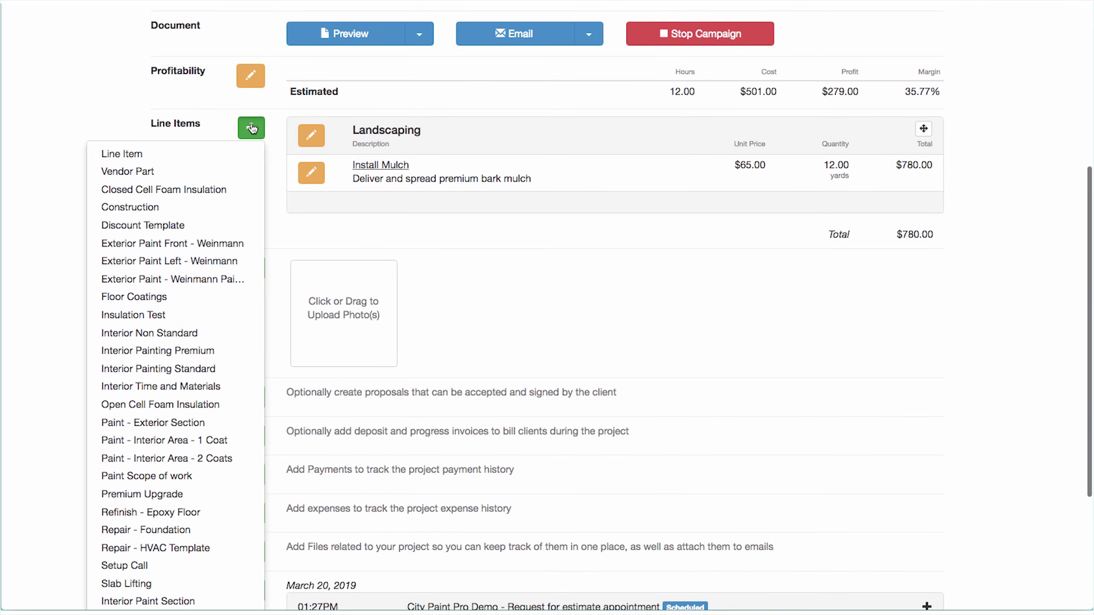
click(129, 154)
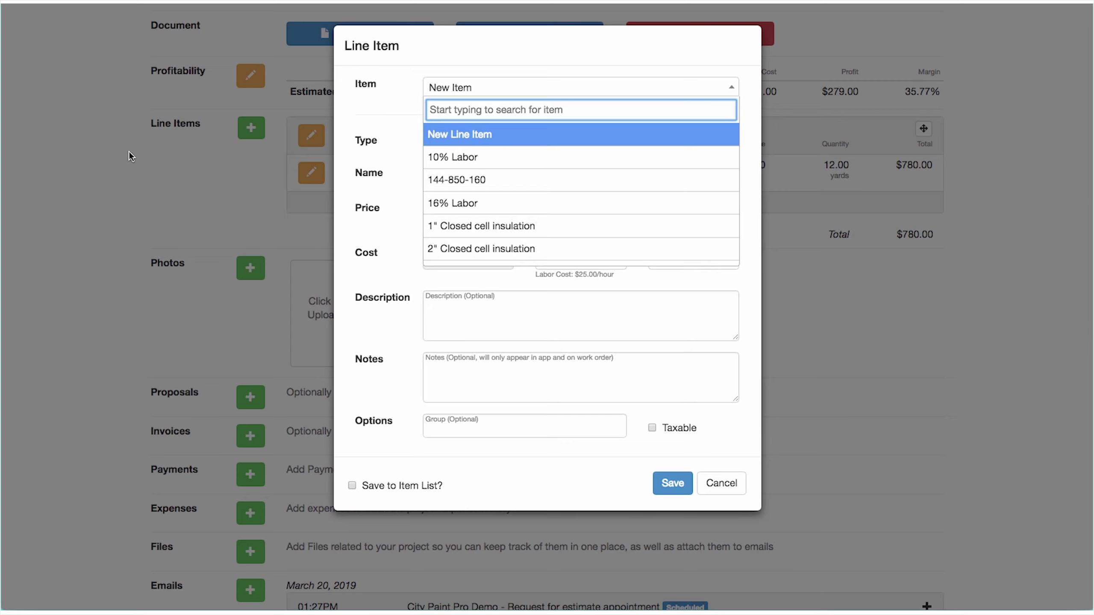
text(shrub)
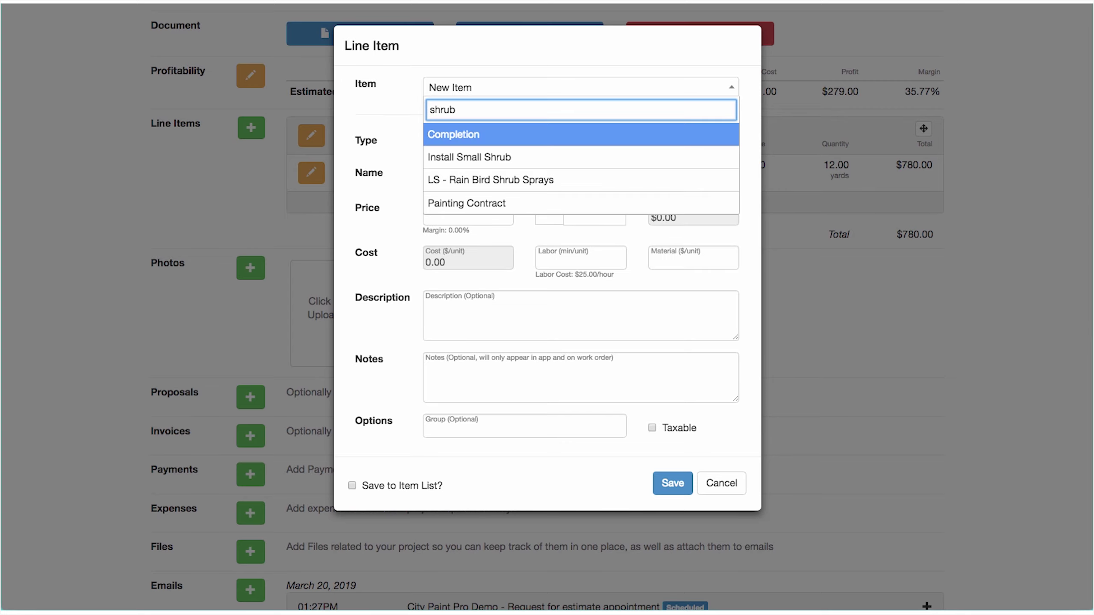
click(488, 159)
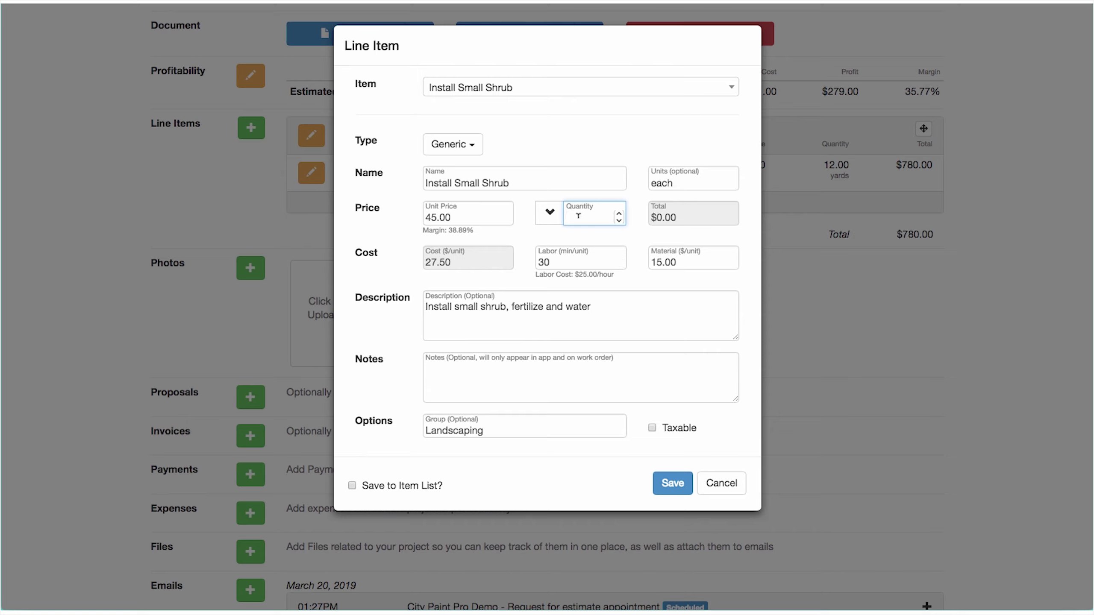
text(5)
click(671, 482)
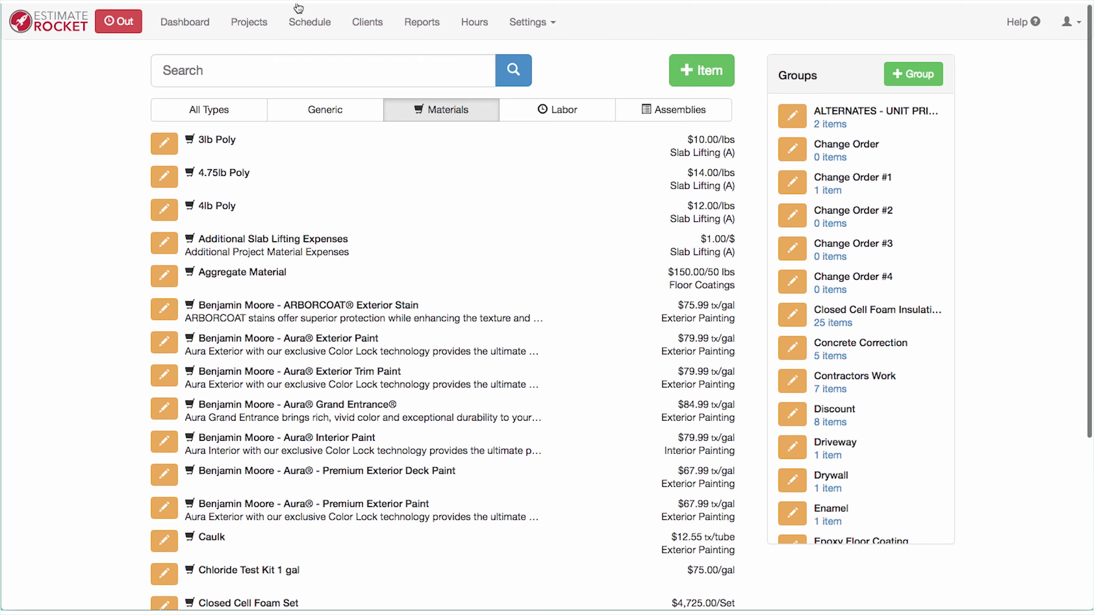
- Search the item library for 'shrub' across all item types
click(242, 72)
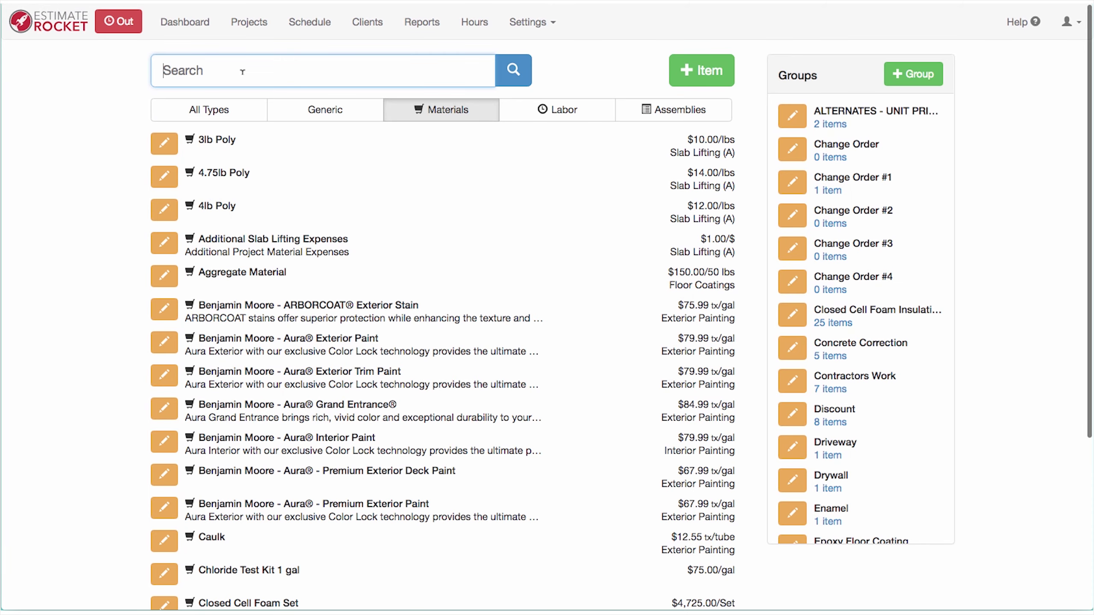
text(shrub)
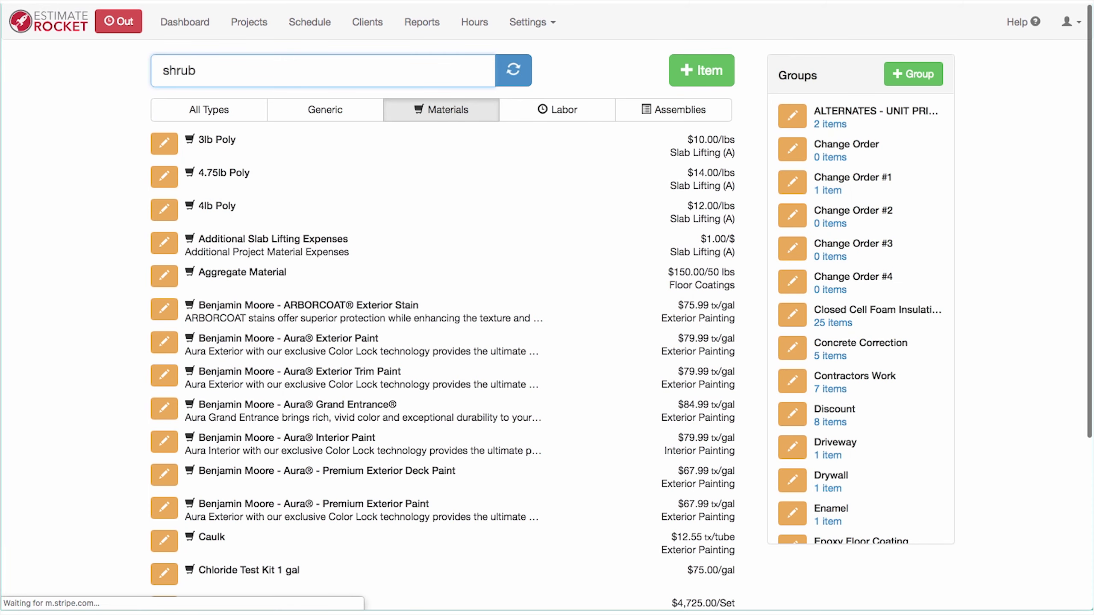
click(217, 114)
text(shrub)
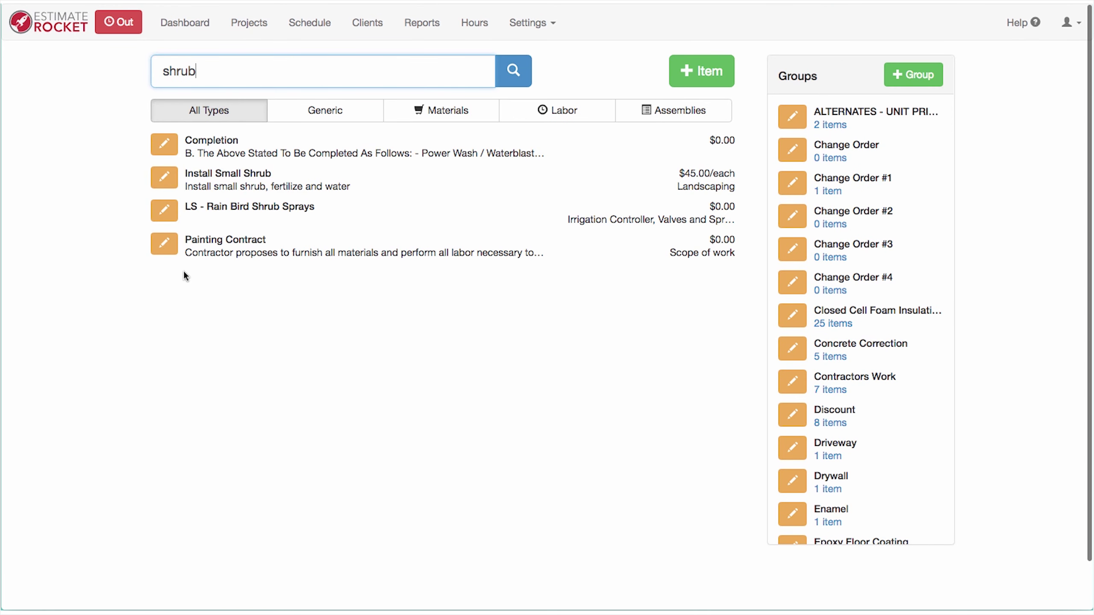
- Review the Install Small Shrub item's $45.00/each pricing, then discard the form unsaved
click(165, 177)
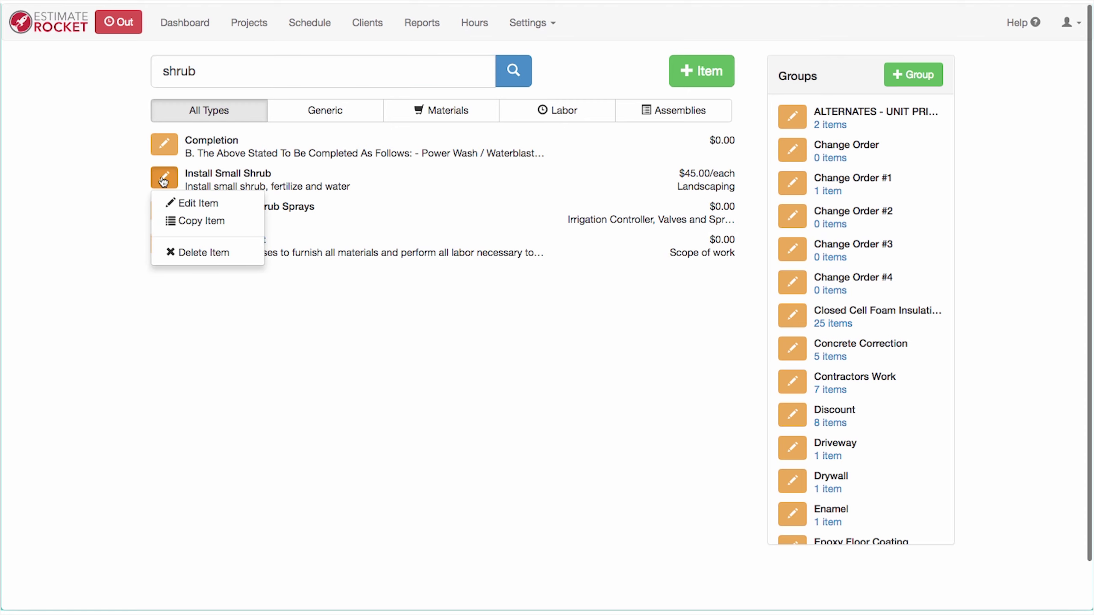
click(186, 197)
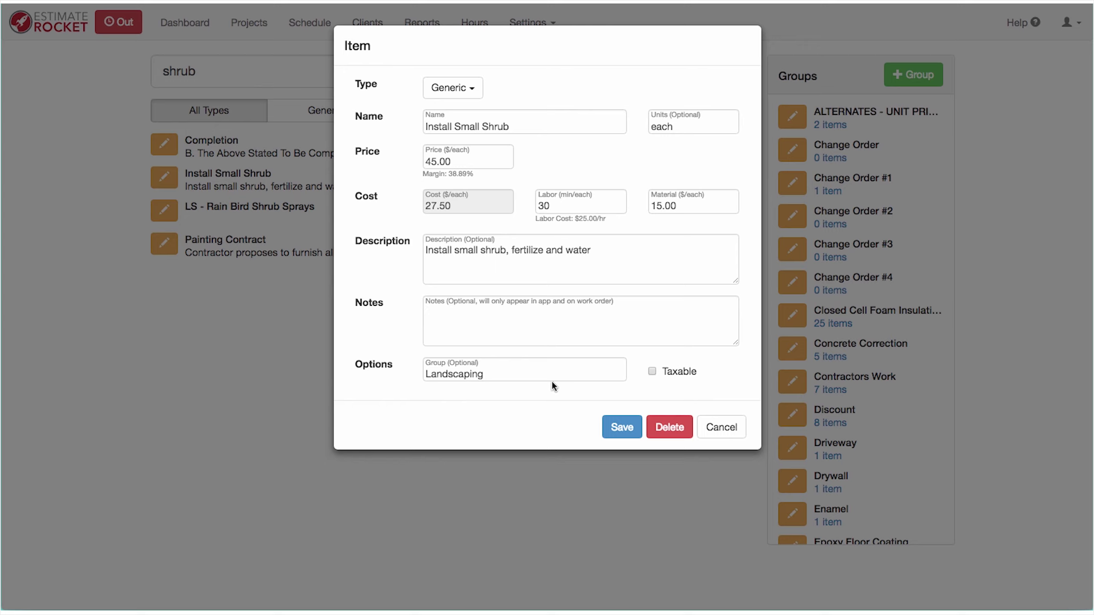
click(722, 429)
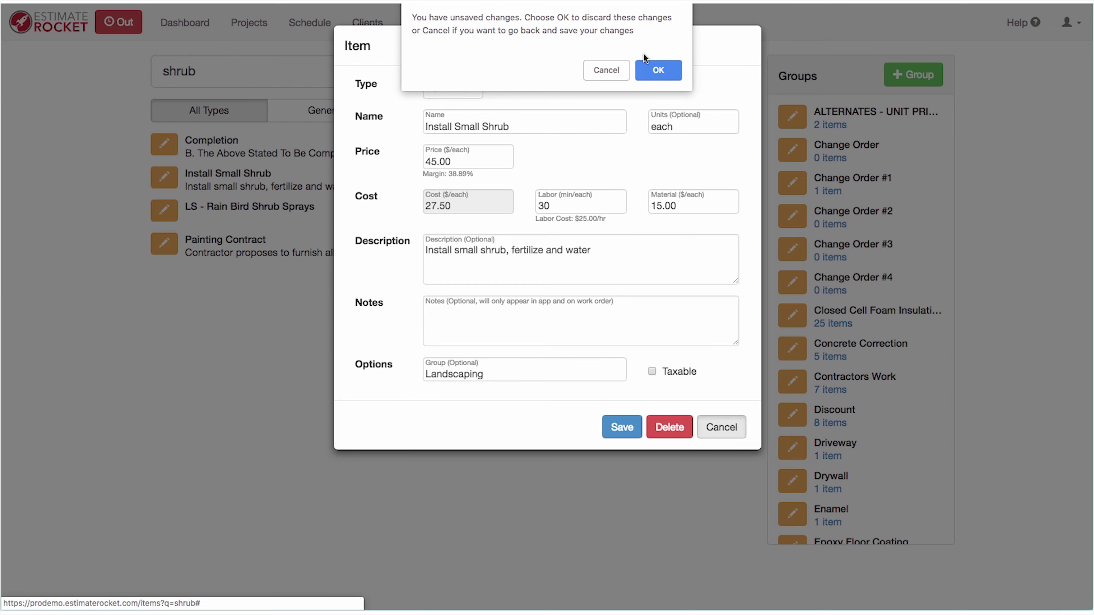
click(655, 69)
- Replace the library search with 'material' and scroll through the results
drag(201, 69, 99, 73)
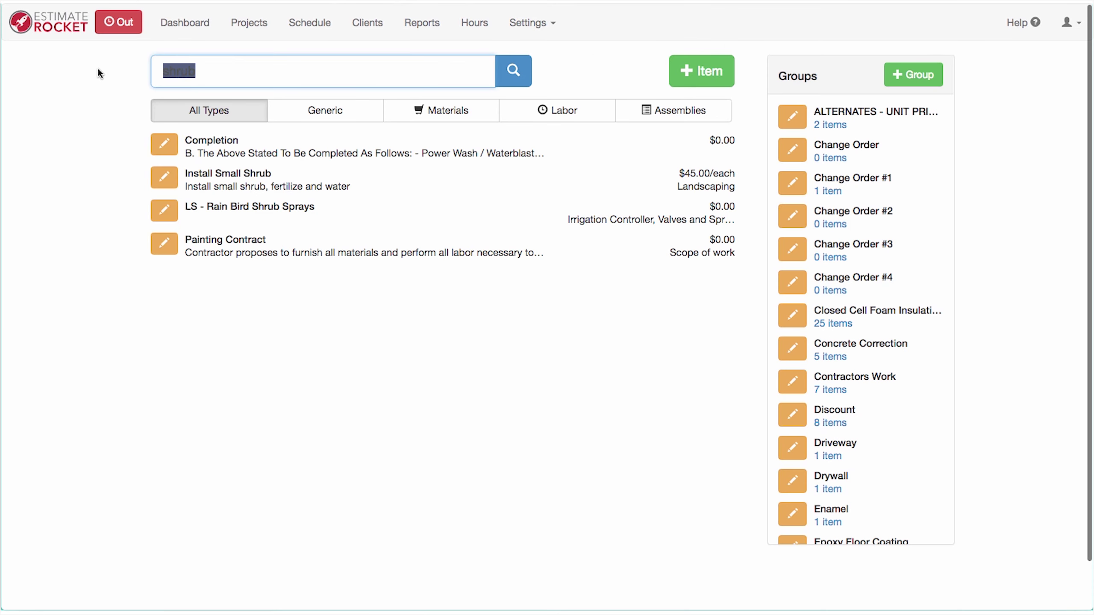
text(material)
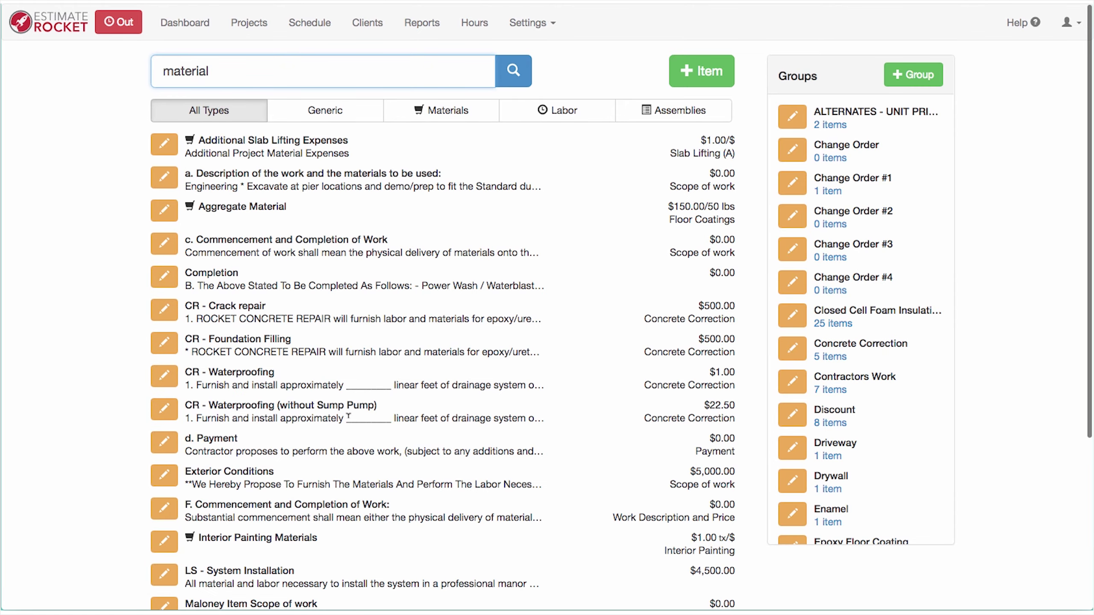
scroll(334, 413, down, 10)
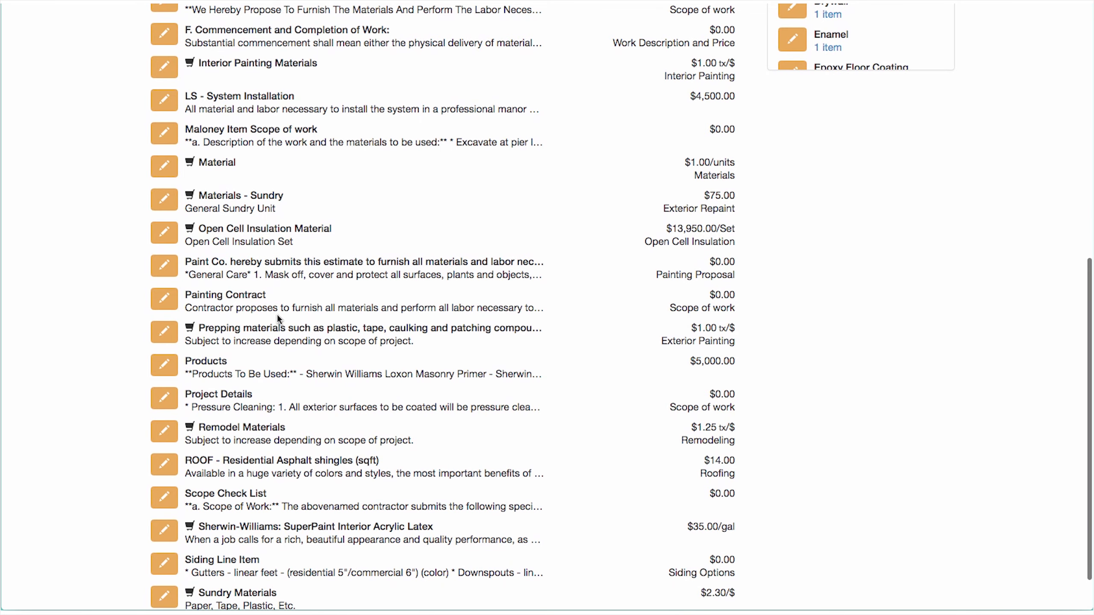
scroll(275, 319, down, 2)
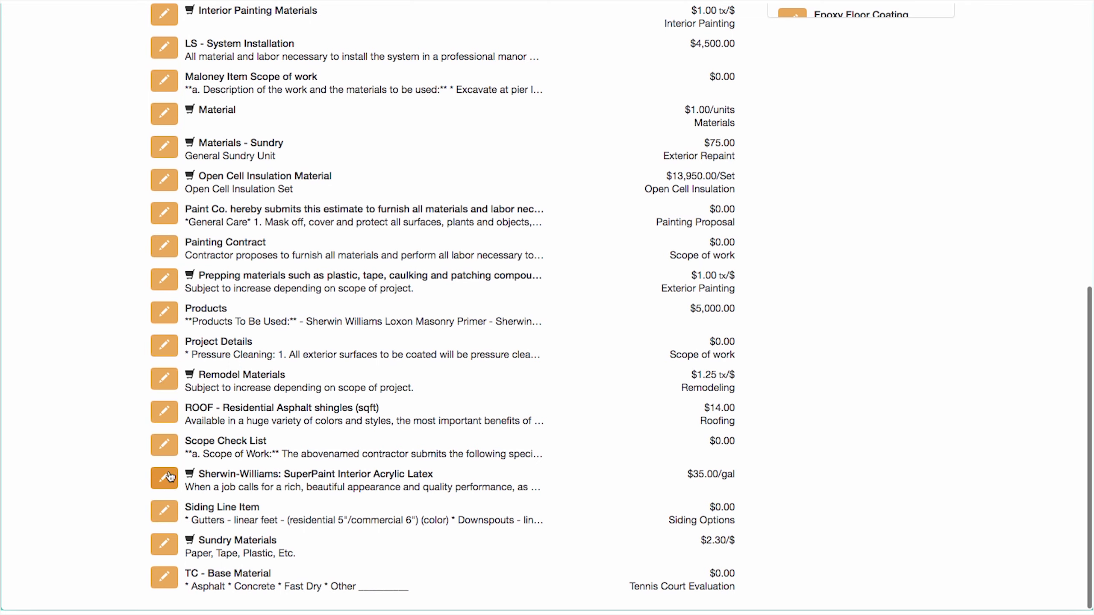
- Review the SuperPaint Interior Acrylic Latex item's pricing, then discard the form unsaved
click(170, 479)
click(163, 505)
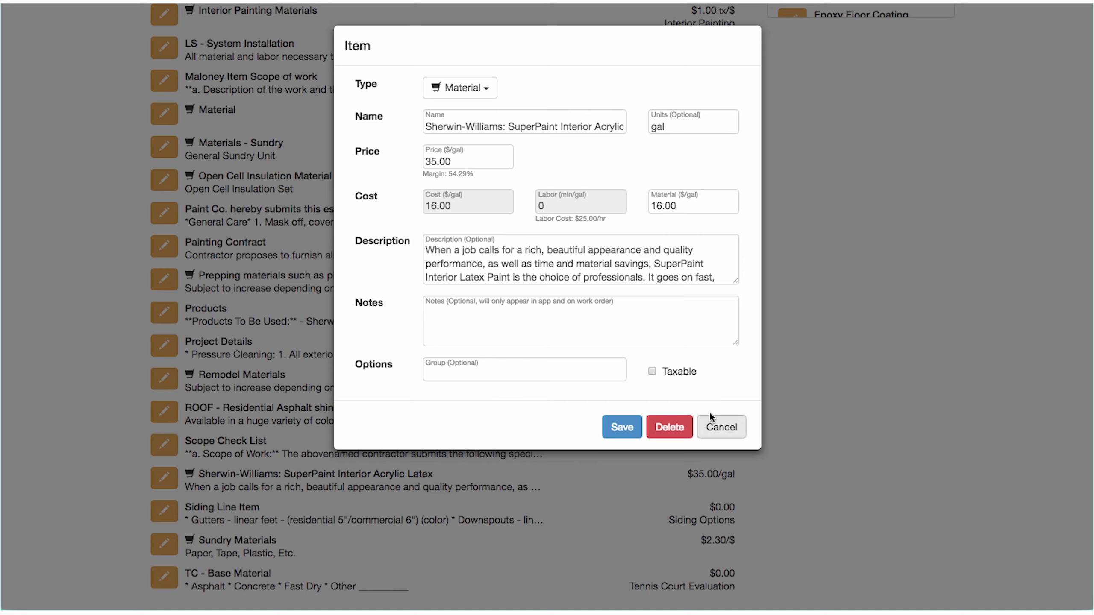
click(725, 429)
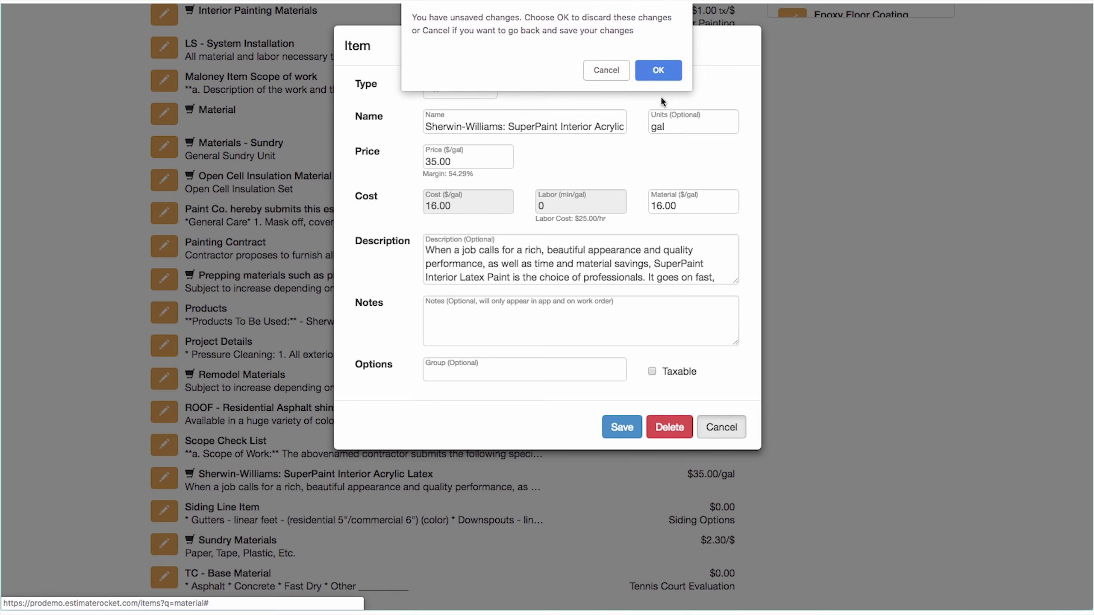
click(663, 69)
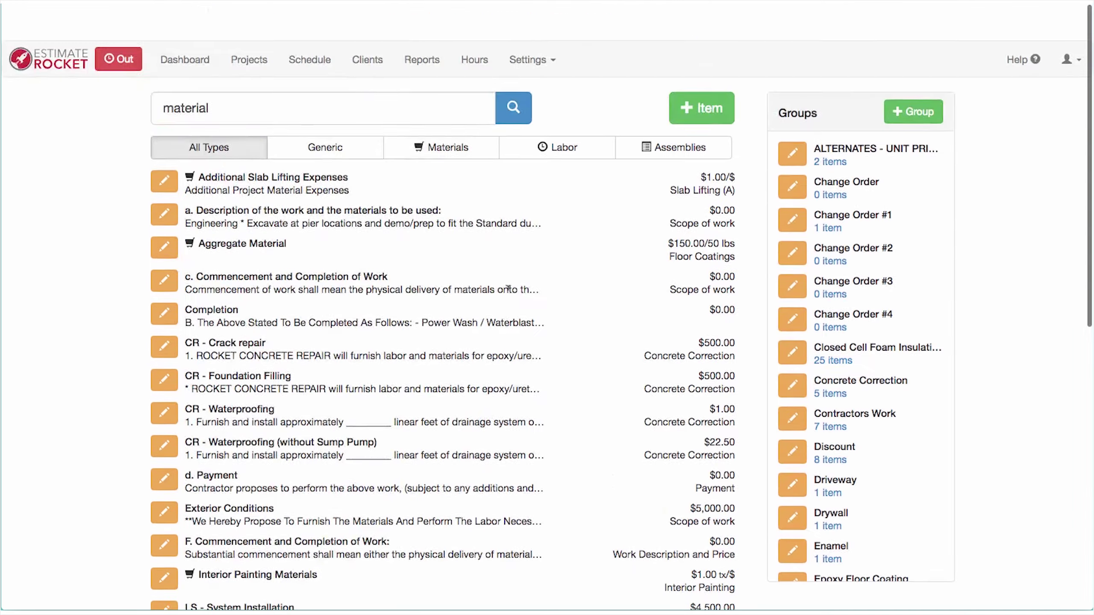
- Replace the library search with 'labor' and scroll through the results
scroll(508, 290, down, 2)
double_click(193, 73)
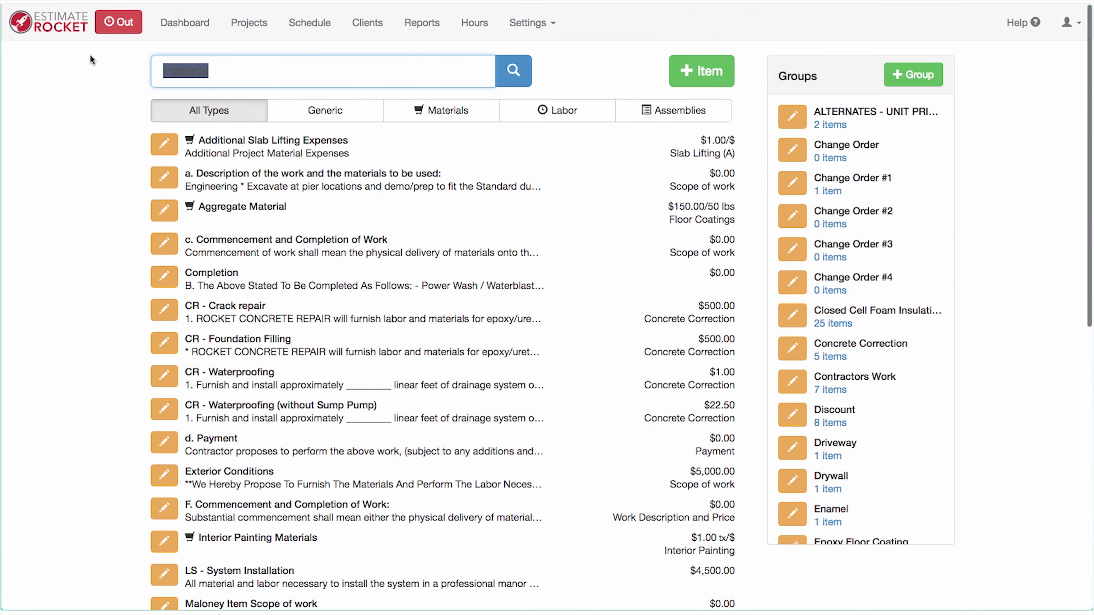
text(labro)
key(BackSpace)
key(BackSpace)
text(or)
scroll(290, 338, down, 20)
scroll(290, 338, down, 10)
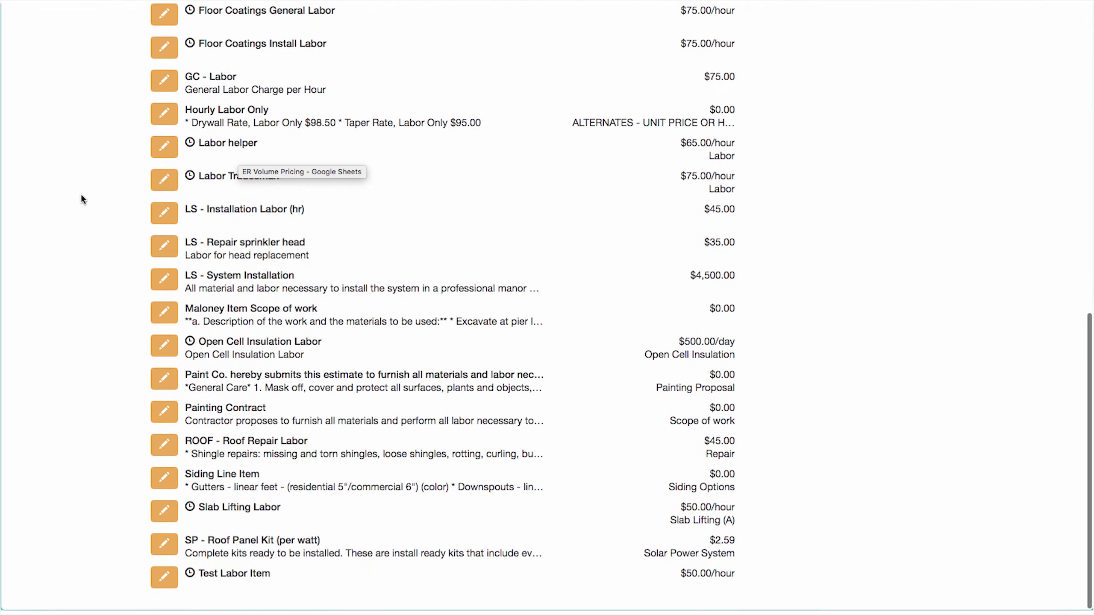
- Review the Labor Tradesman item's $75.00/hour price and type, then discard the form unsaved
click(163, 180)
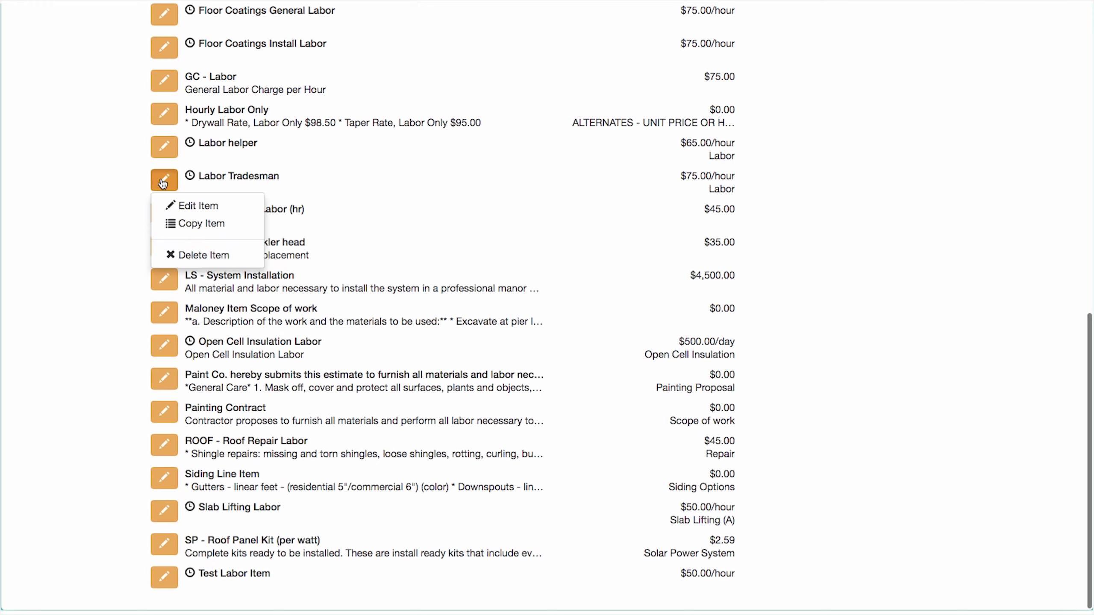
click(184, 205)
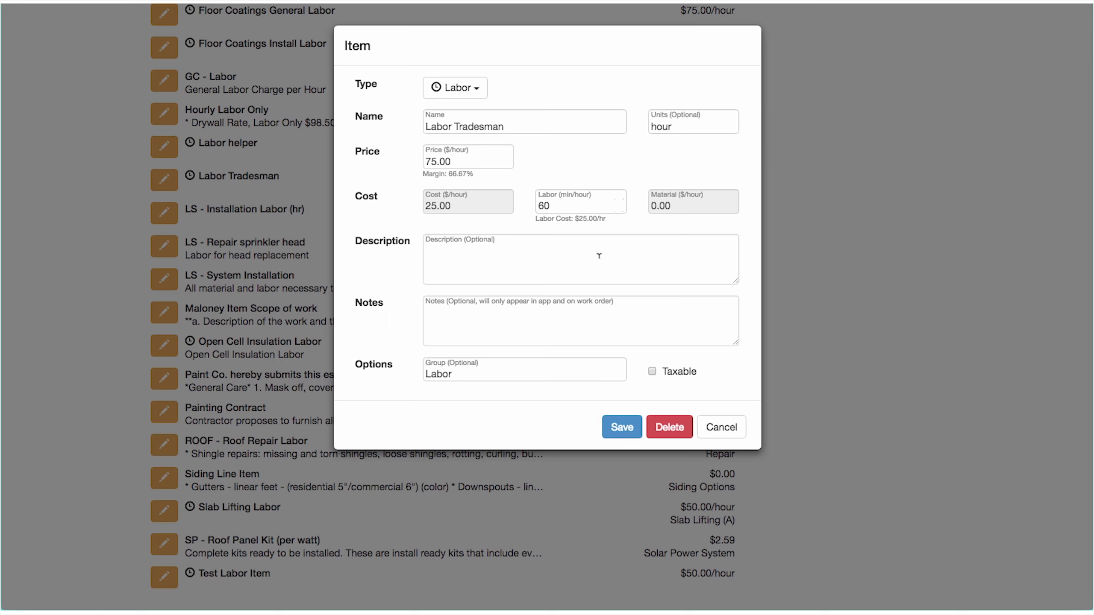
click(456, 267)
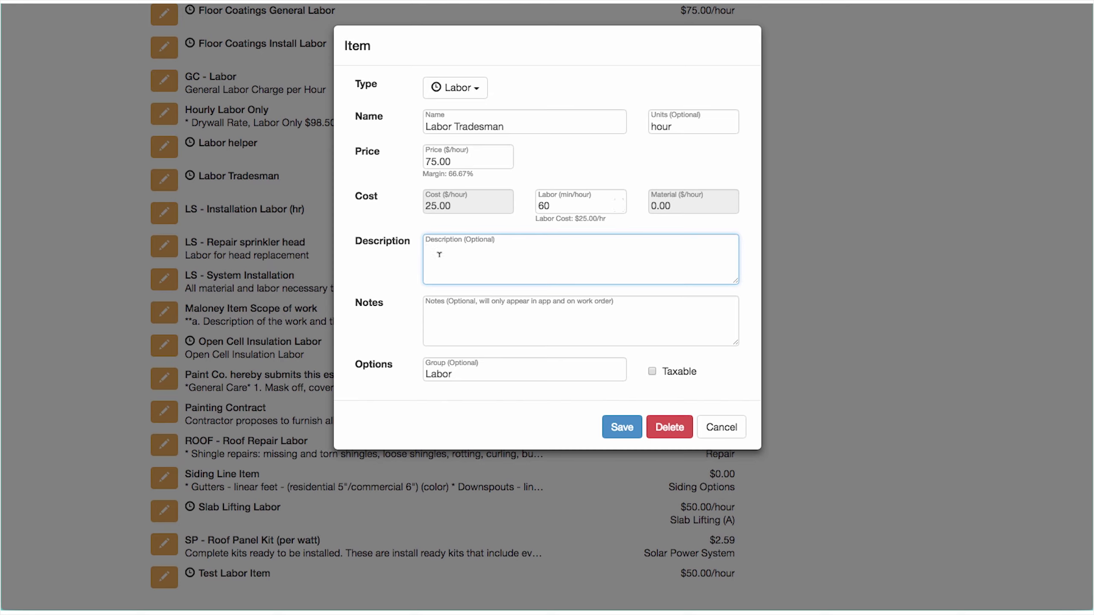
click(481, 89)
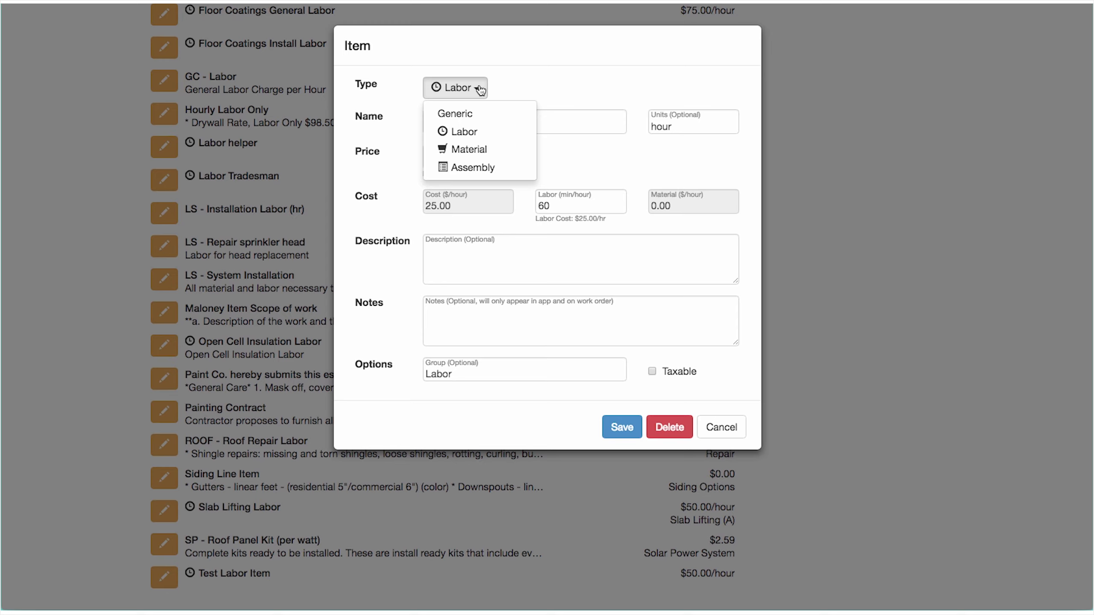
click(513, 85)
click(475, 88)
click(522, 89)
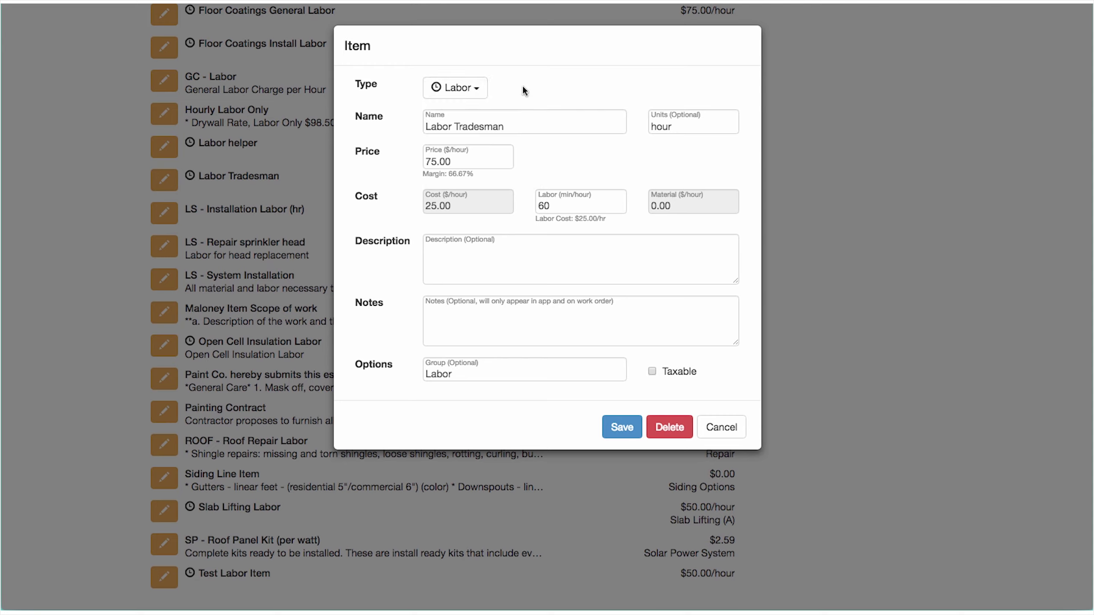
click(723, 430)
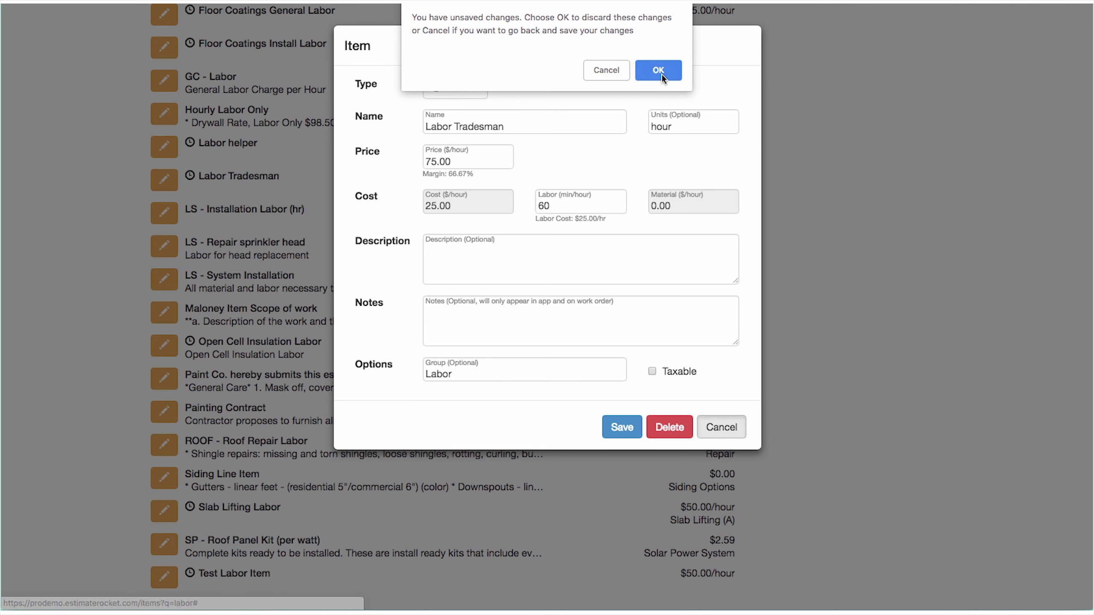
click(661, 71)
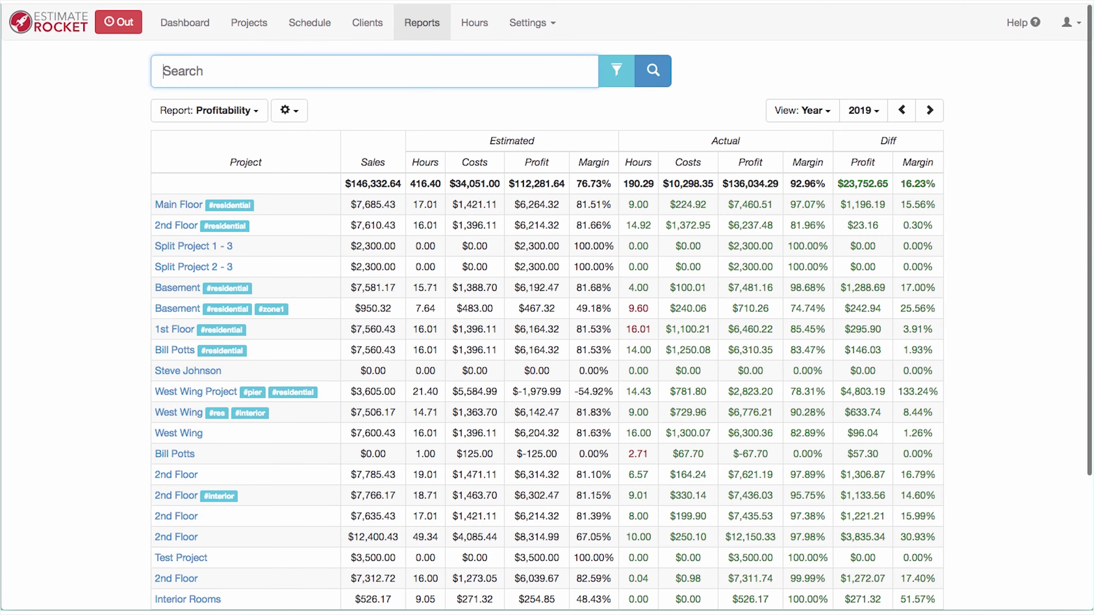
- Open the Hours list showing the eight time entries for Mar 11–17, 2019, totalling 66:59
click(112, 311)
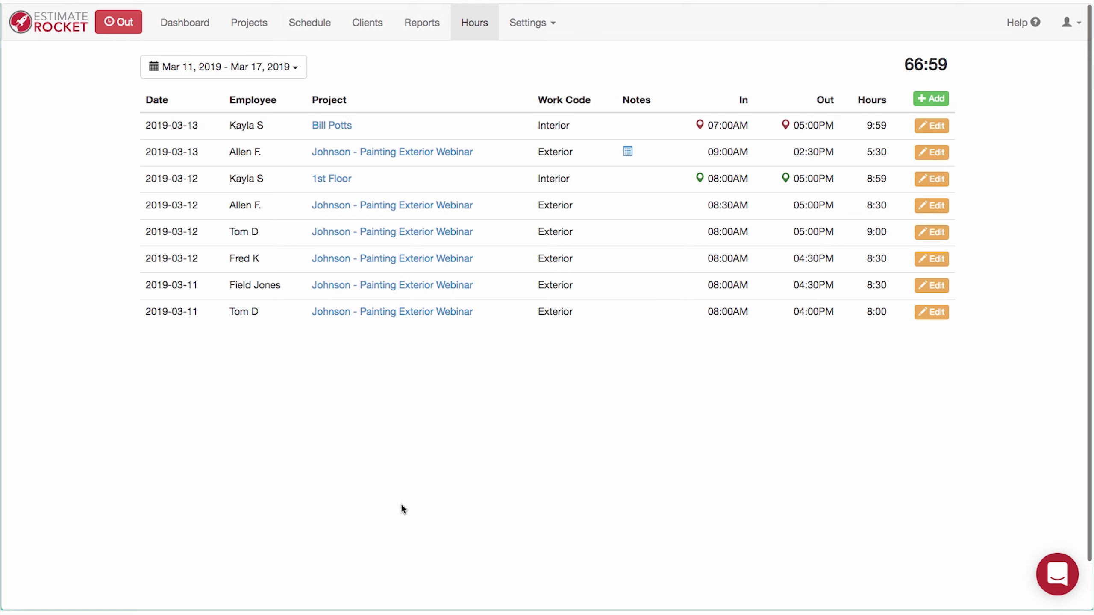
click(1057, 575)
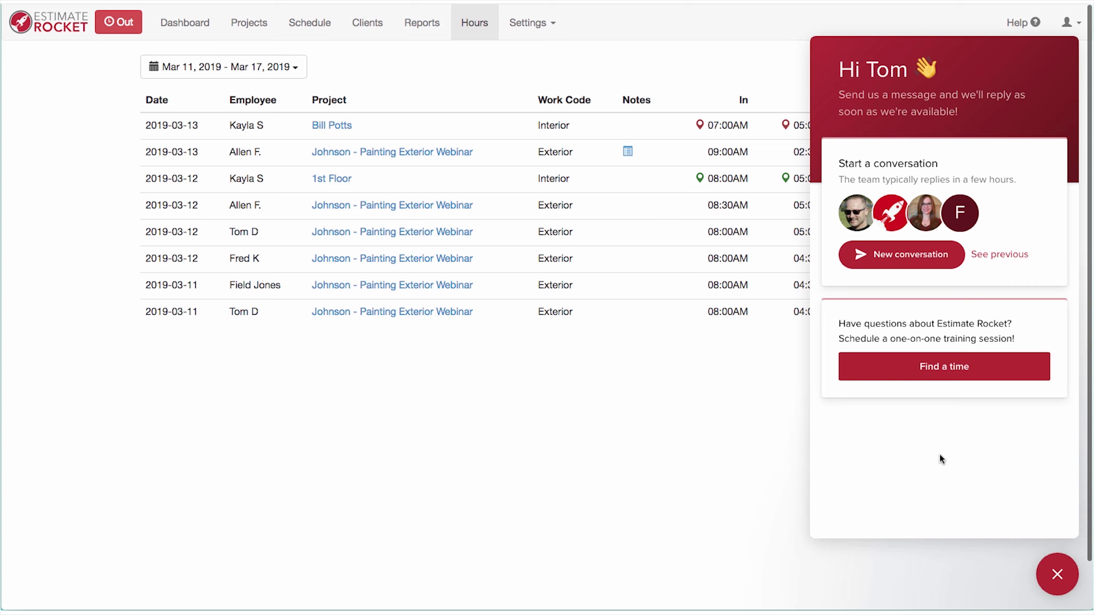
click(1058, 576)
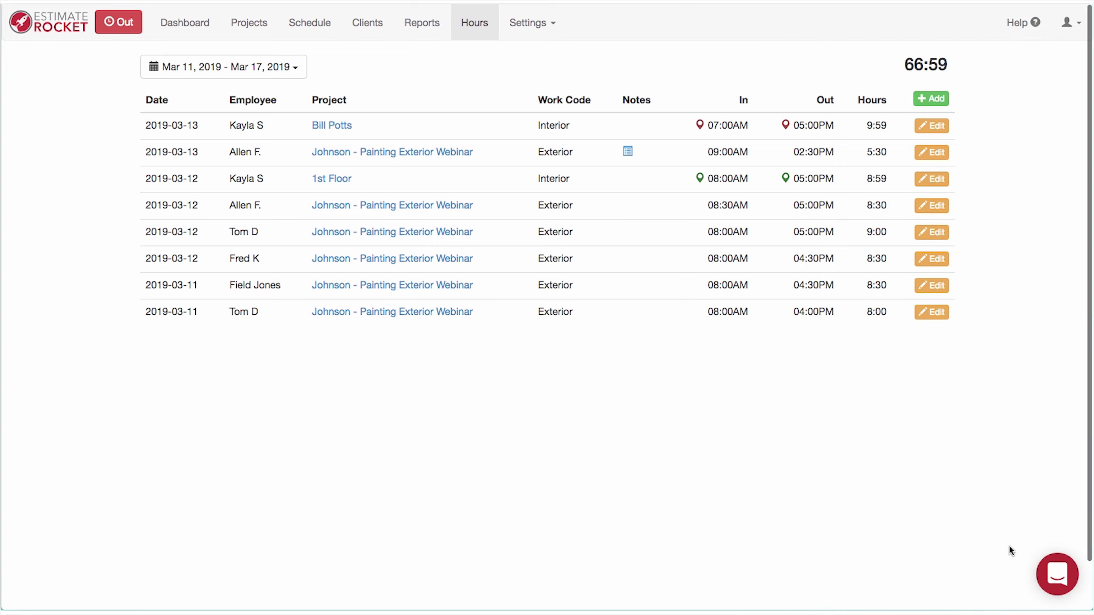